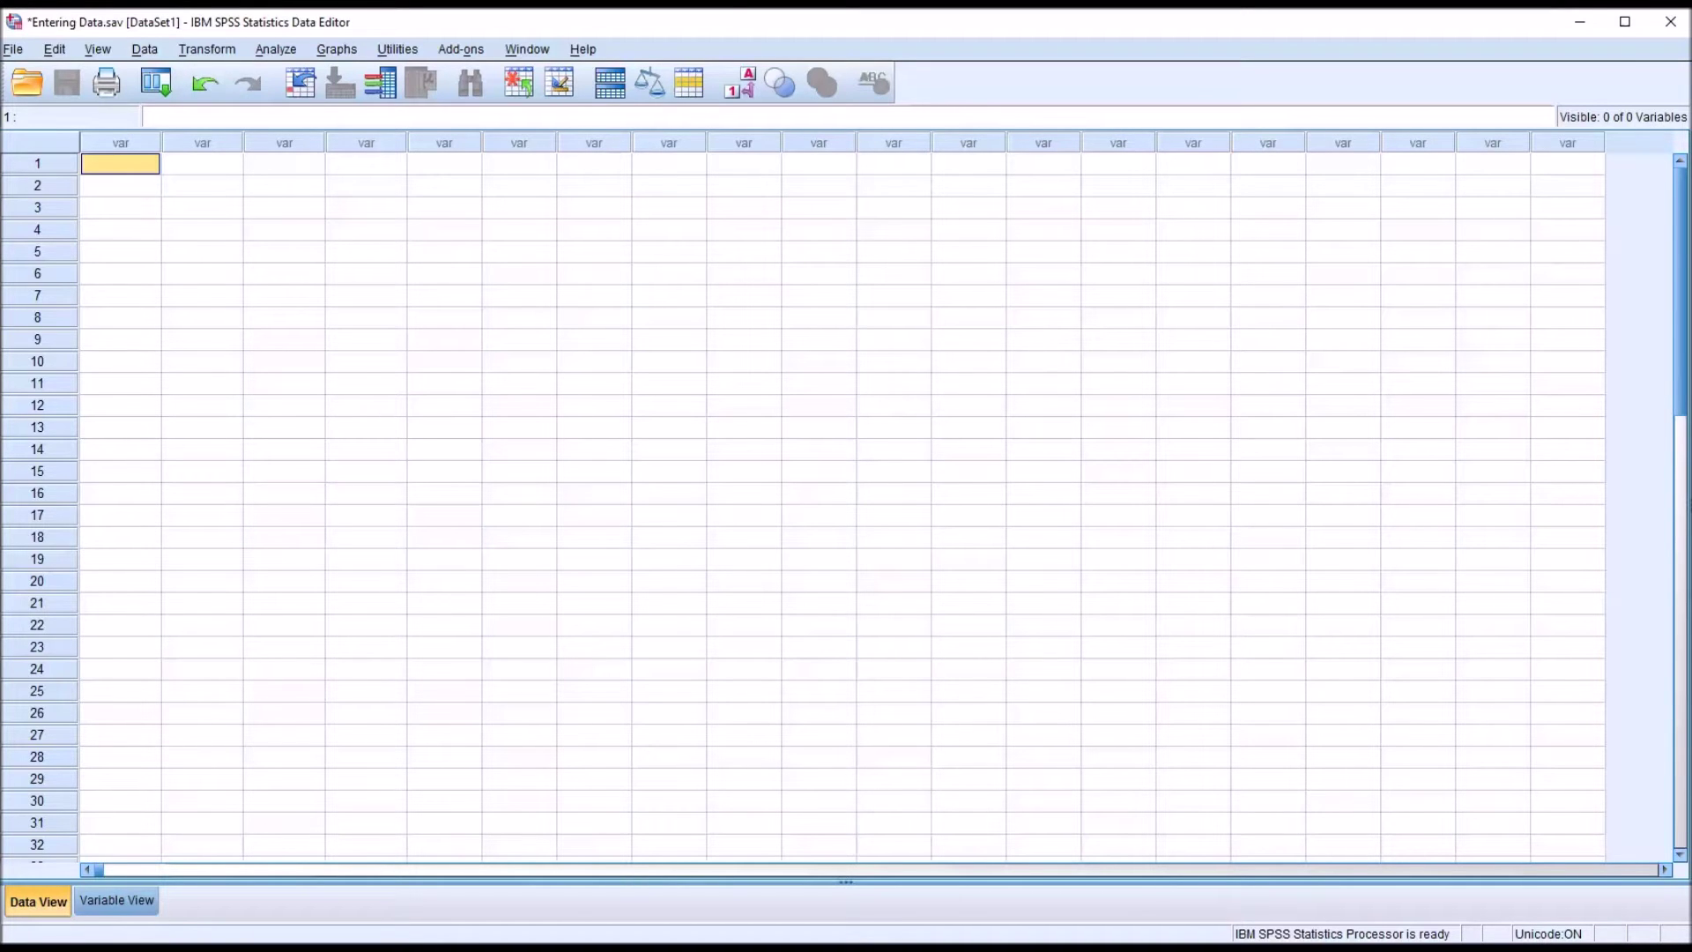
Bring the Excel Test Data sheet forward and review the ID, Treatment, Pretest and Posttest columns.
{"action": "left_click", "coordinate": [746, 949]}
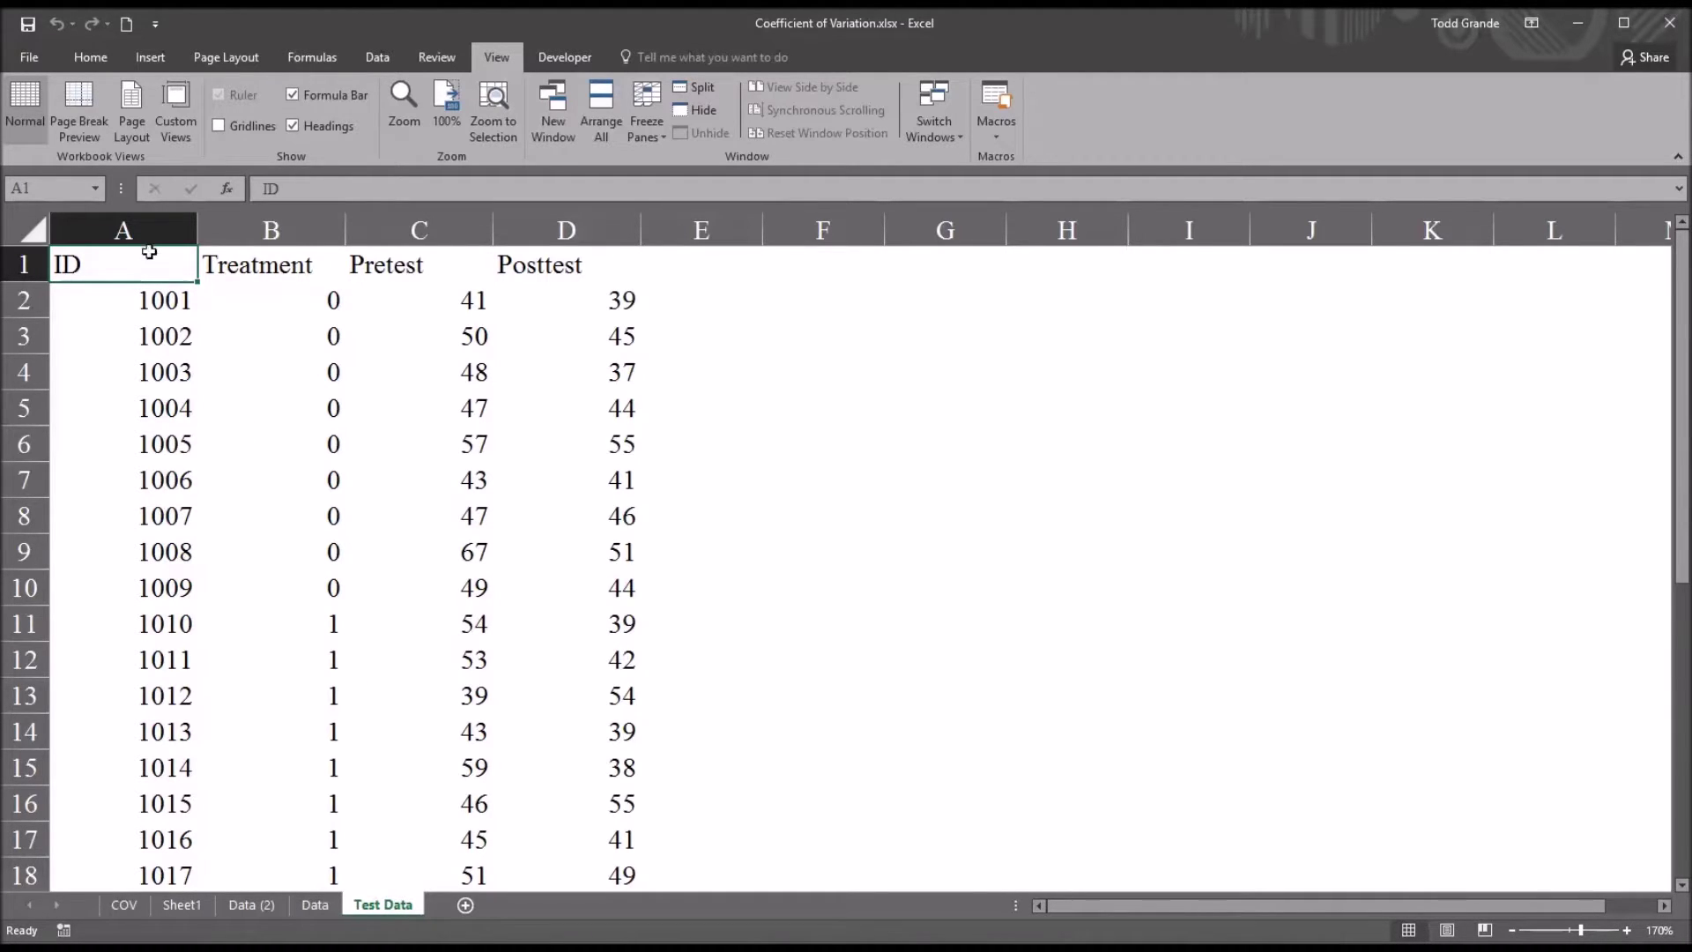
{"action": "left_click", "coordinate": [132, 231]}
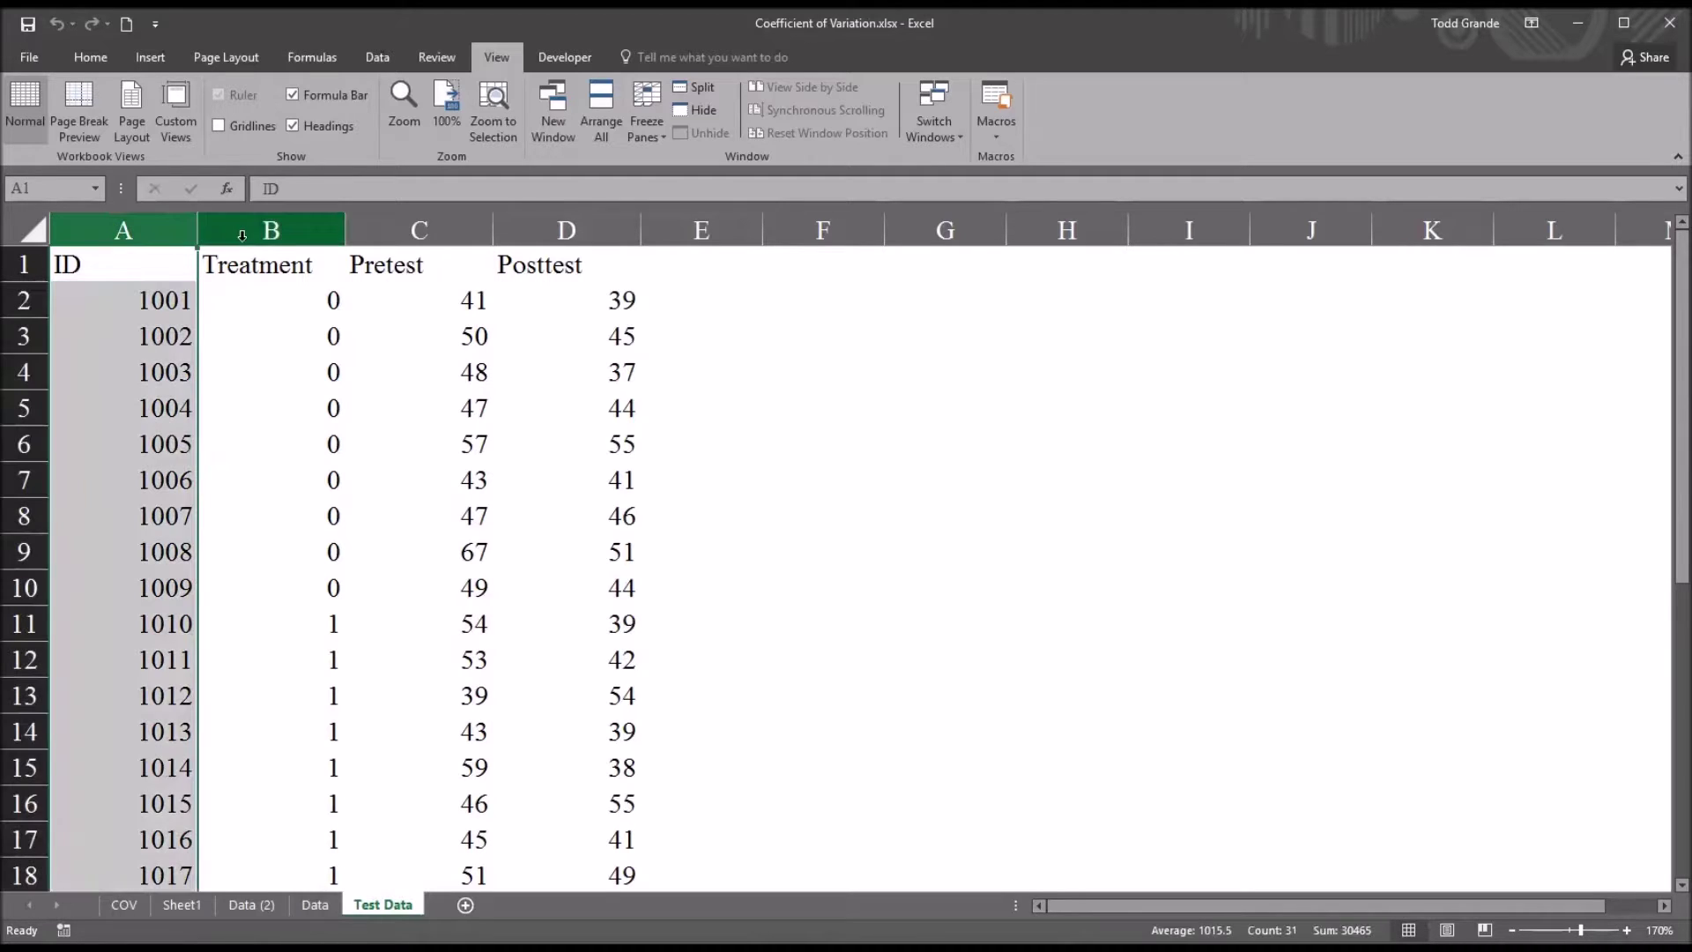
{"action": "left_click", "coordinate": [269, 231]}
{"action": "left_click", "coordinate": [437, 233]}
{"action": "left_click", "coordinate": [516, 233]}
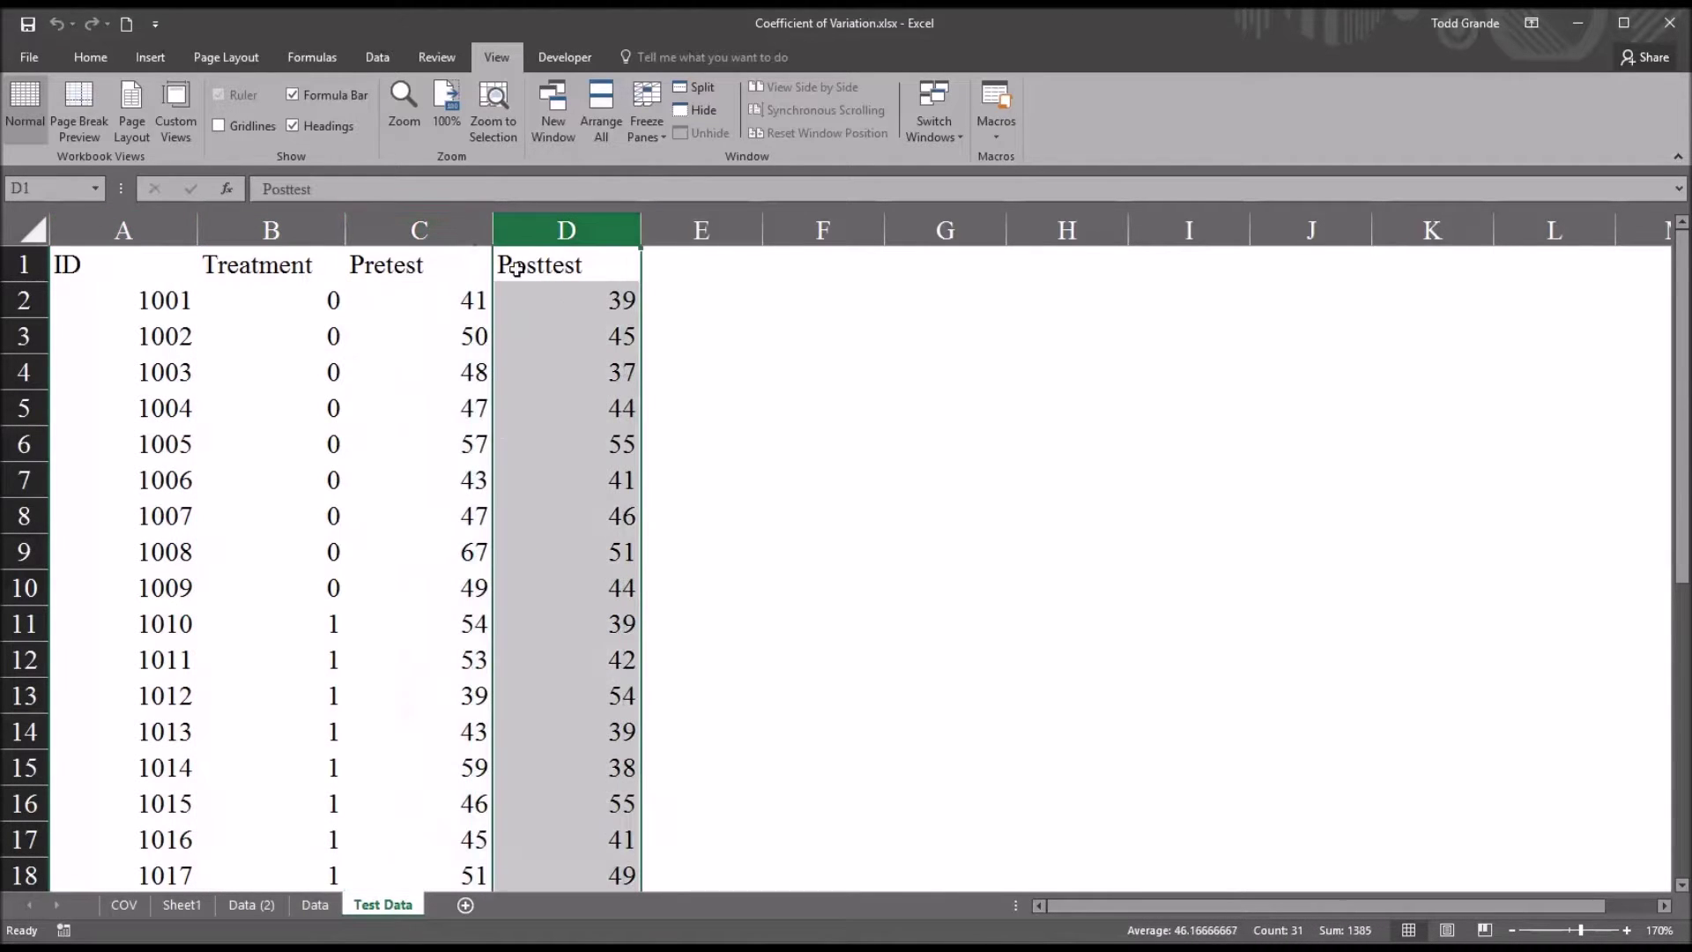
{"action": "left_click", "coordinate": [105, 277]}
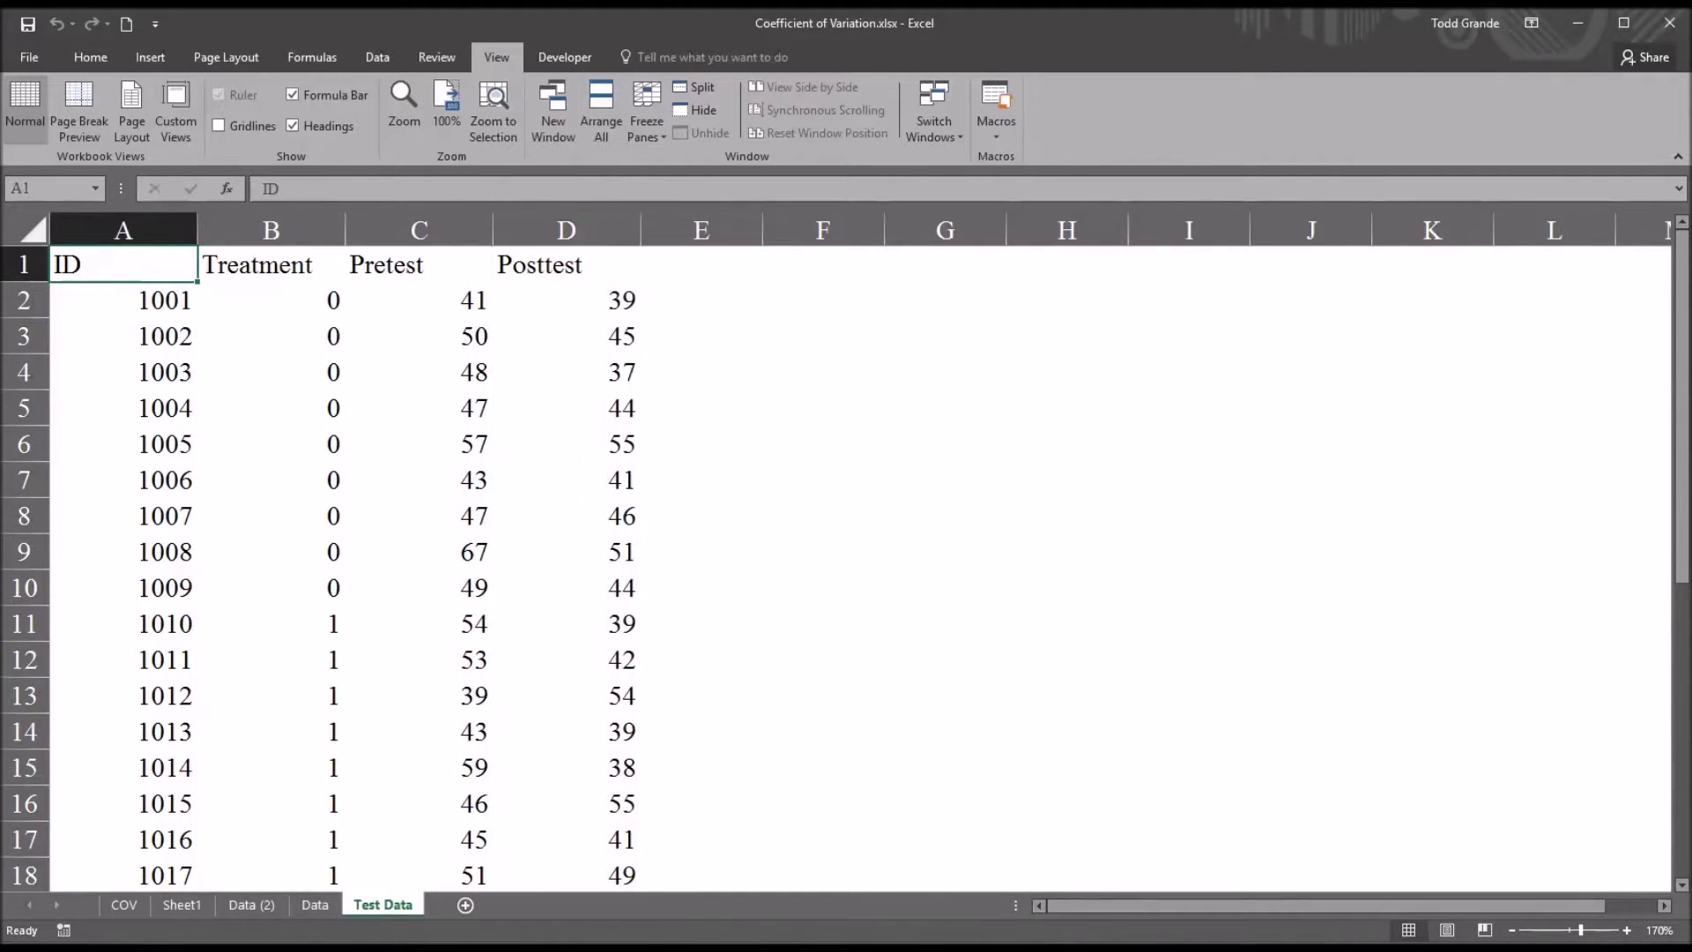
{"action": "left_click", "coordinate": [106, 234]}
{"action": "left_click", "coordinate": [112, 268]}
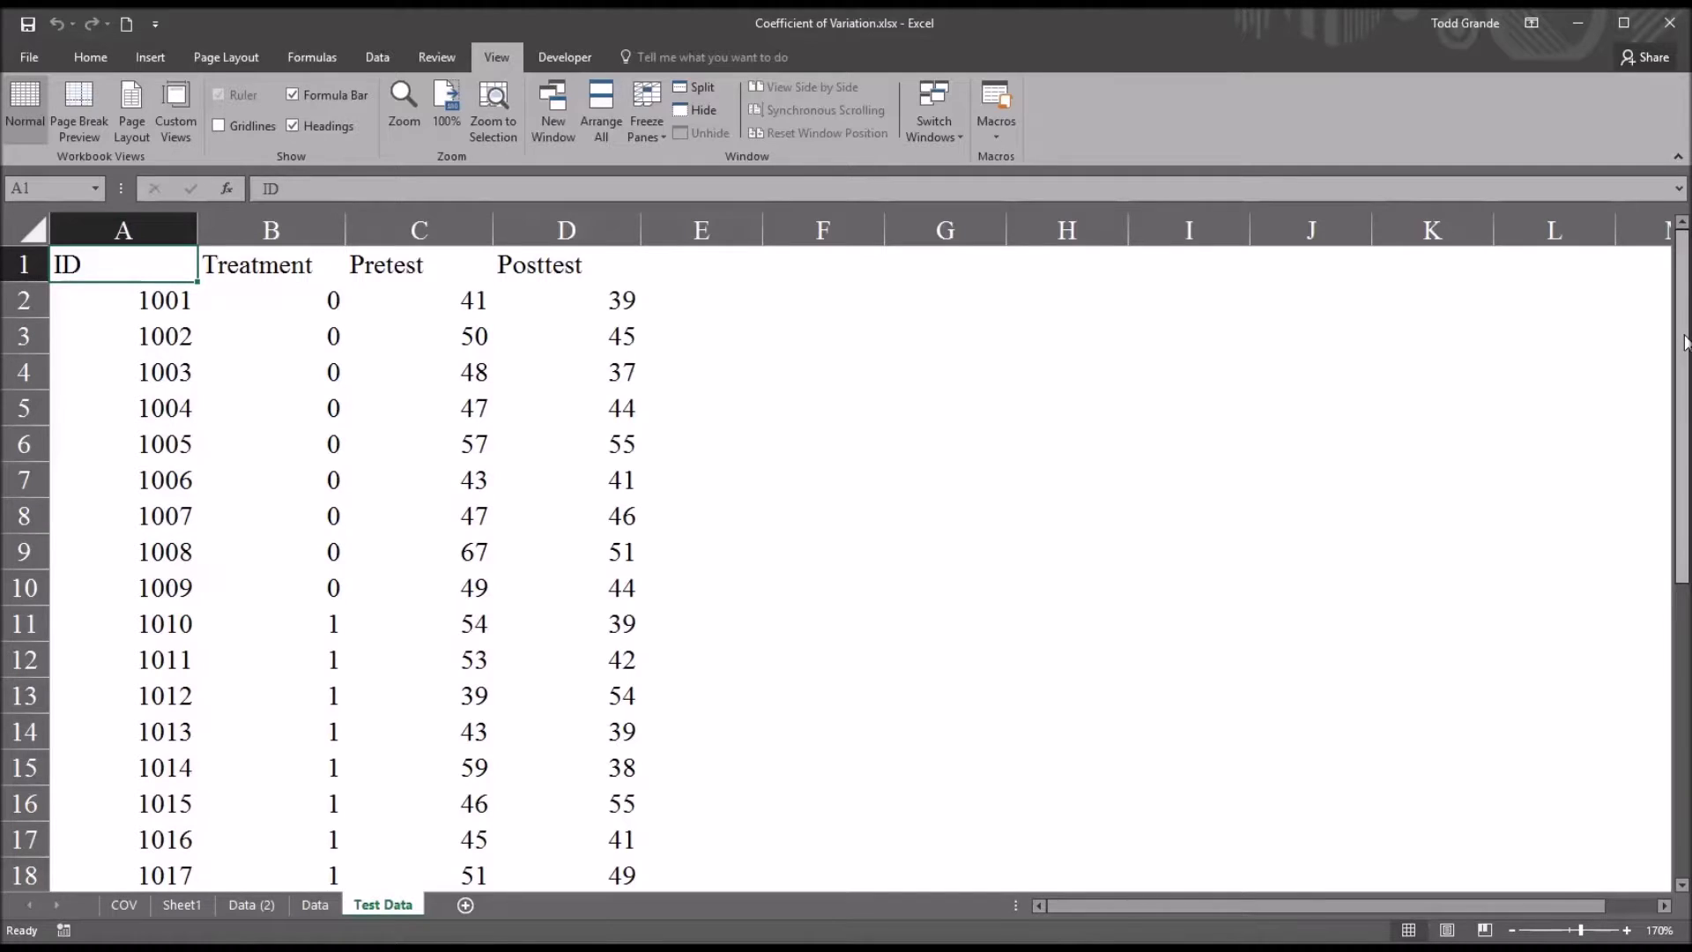
{"action": "left_click_drag", "start_coordinate": [1679, 369], "coordinate": [1651, 328]}
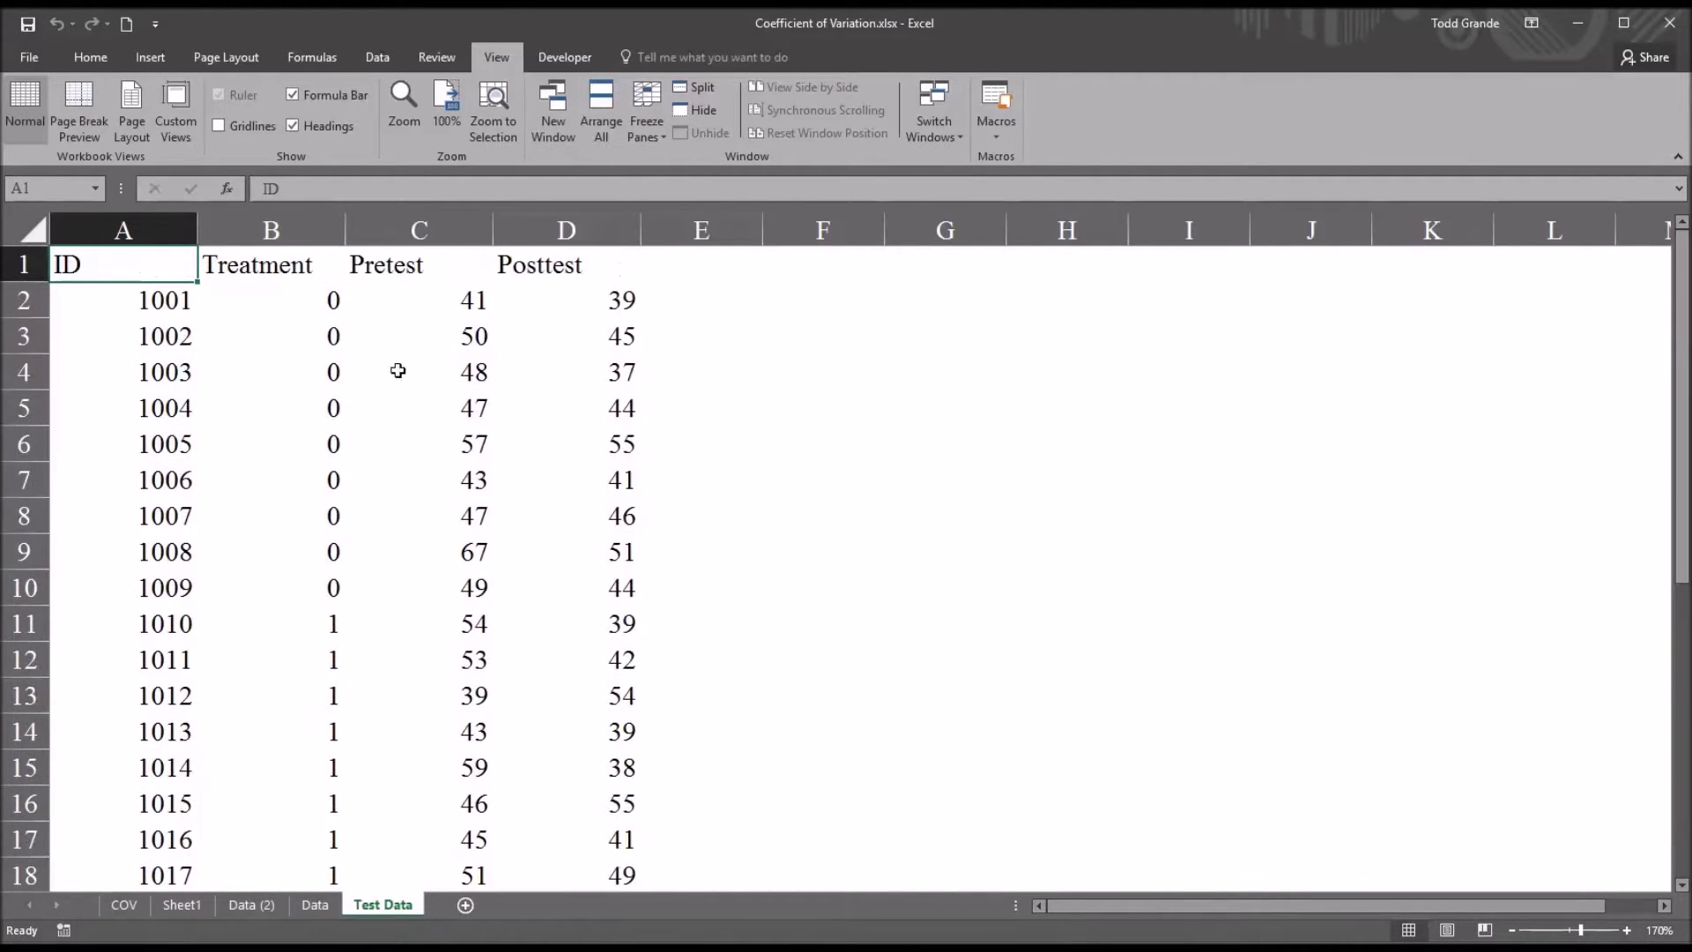
{"action": "left_click", "coordinate": [273, 231]}
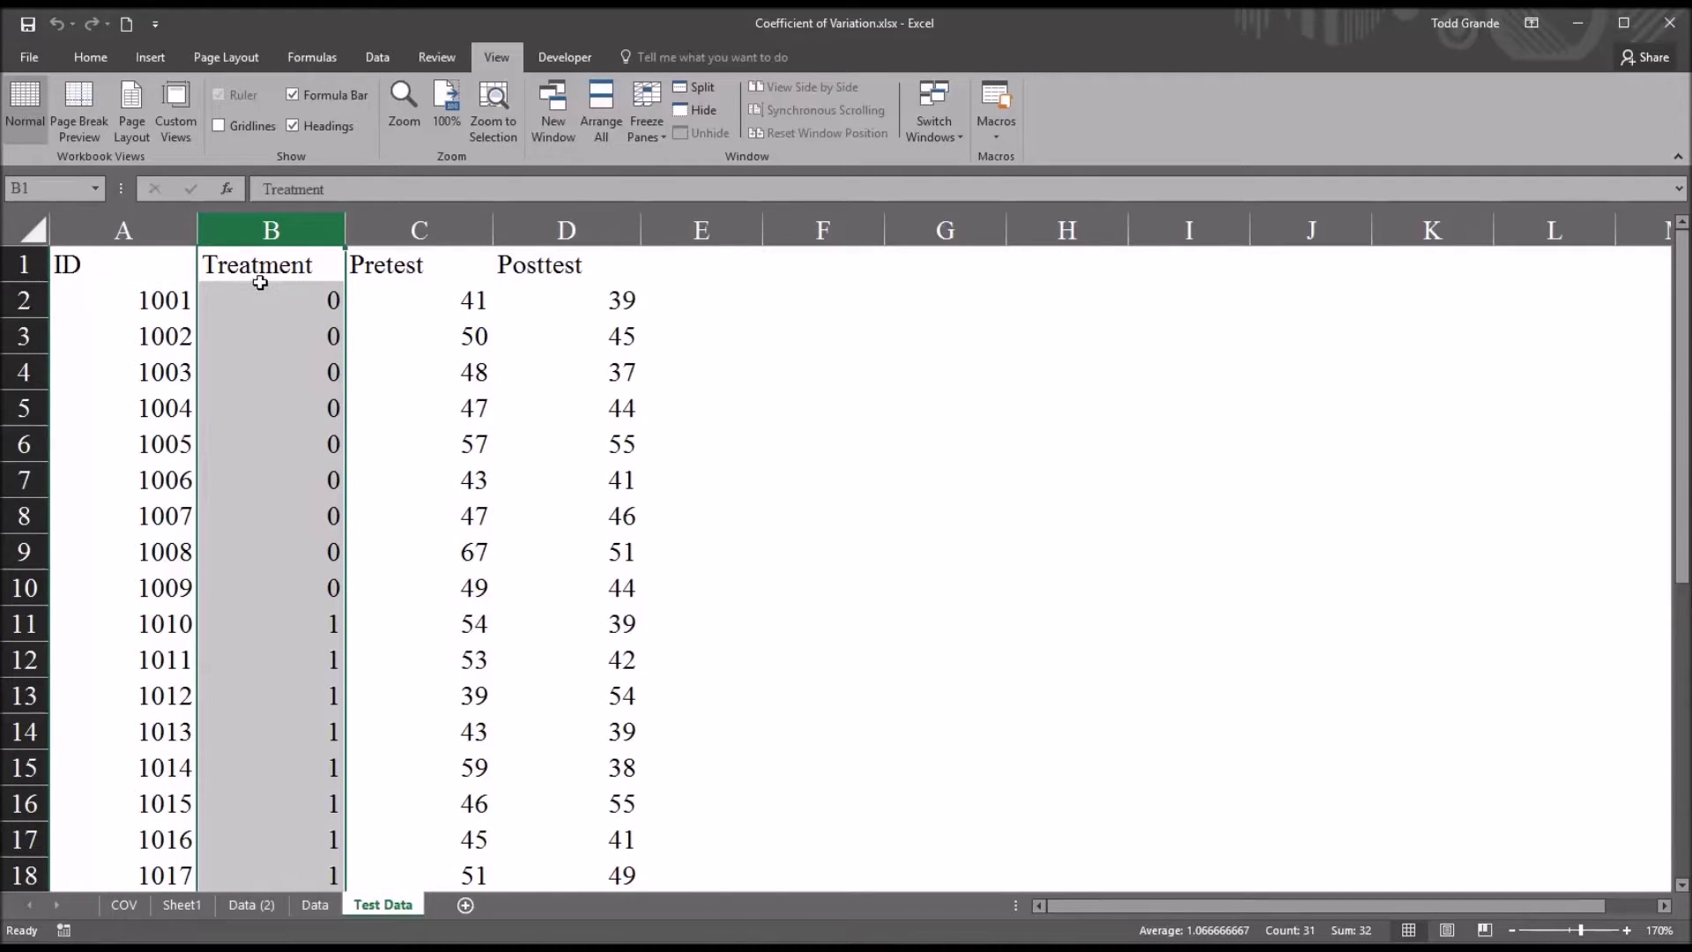
{"action": "left_click", "coordinate": [273, 298]}
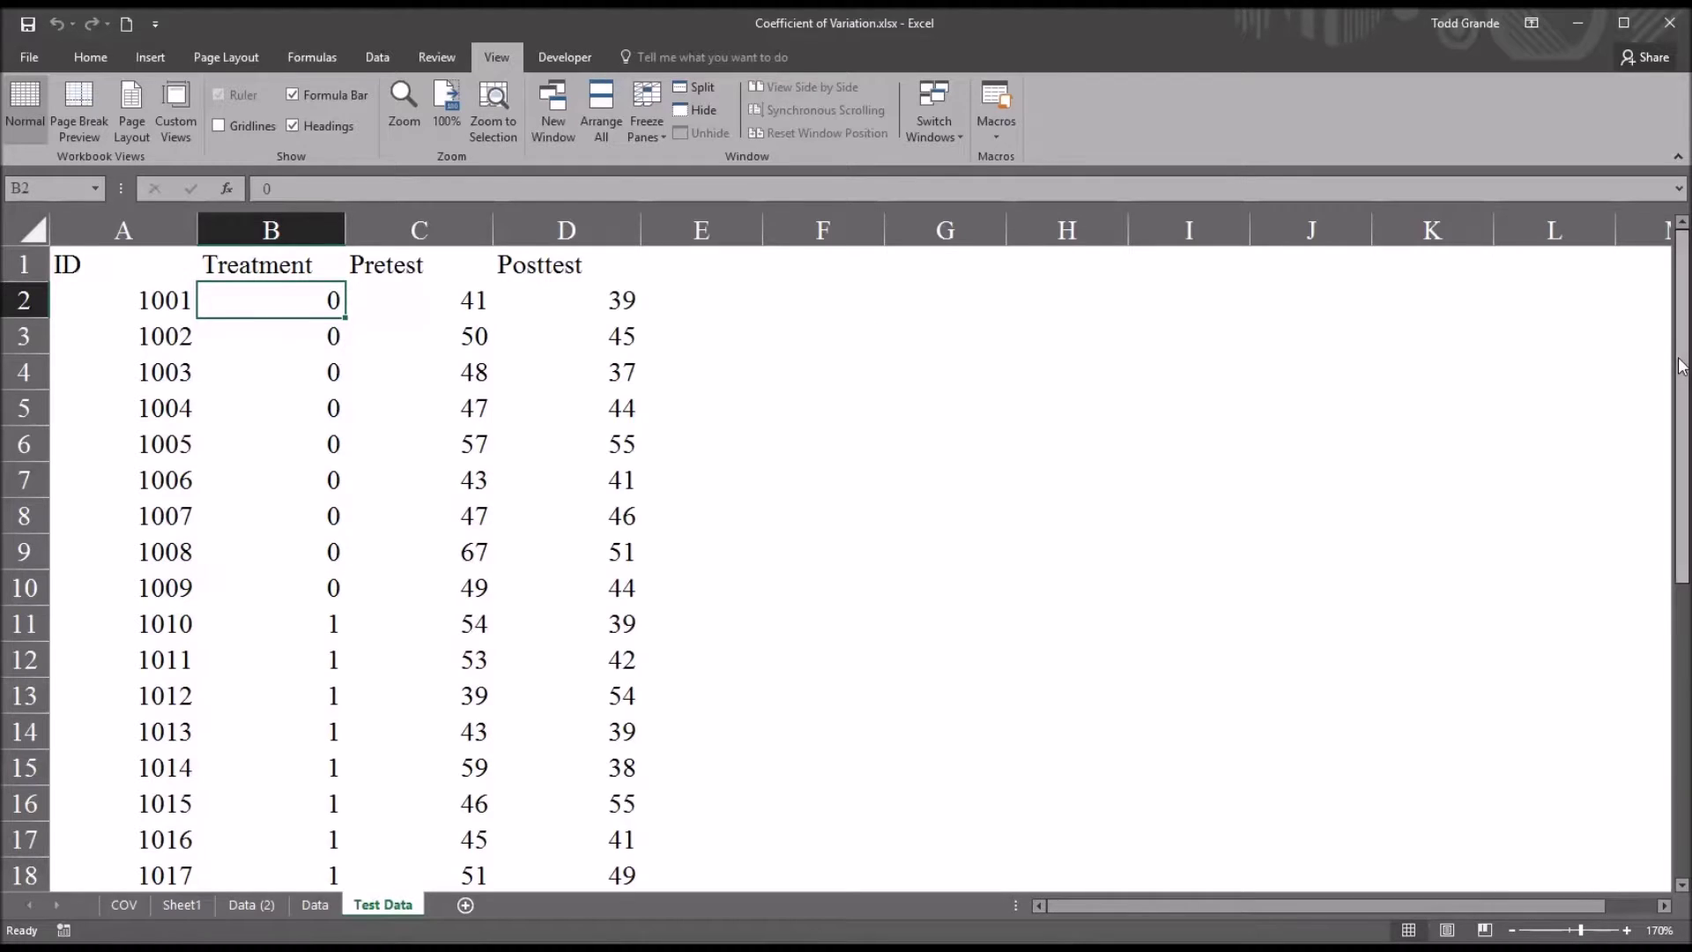
{"action": "left_click_drag", "start_coordinate": [1669, 362], "coordinate": [1609, 336]}
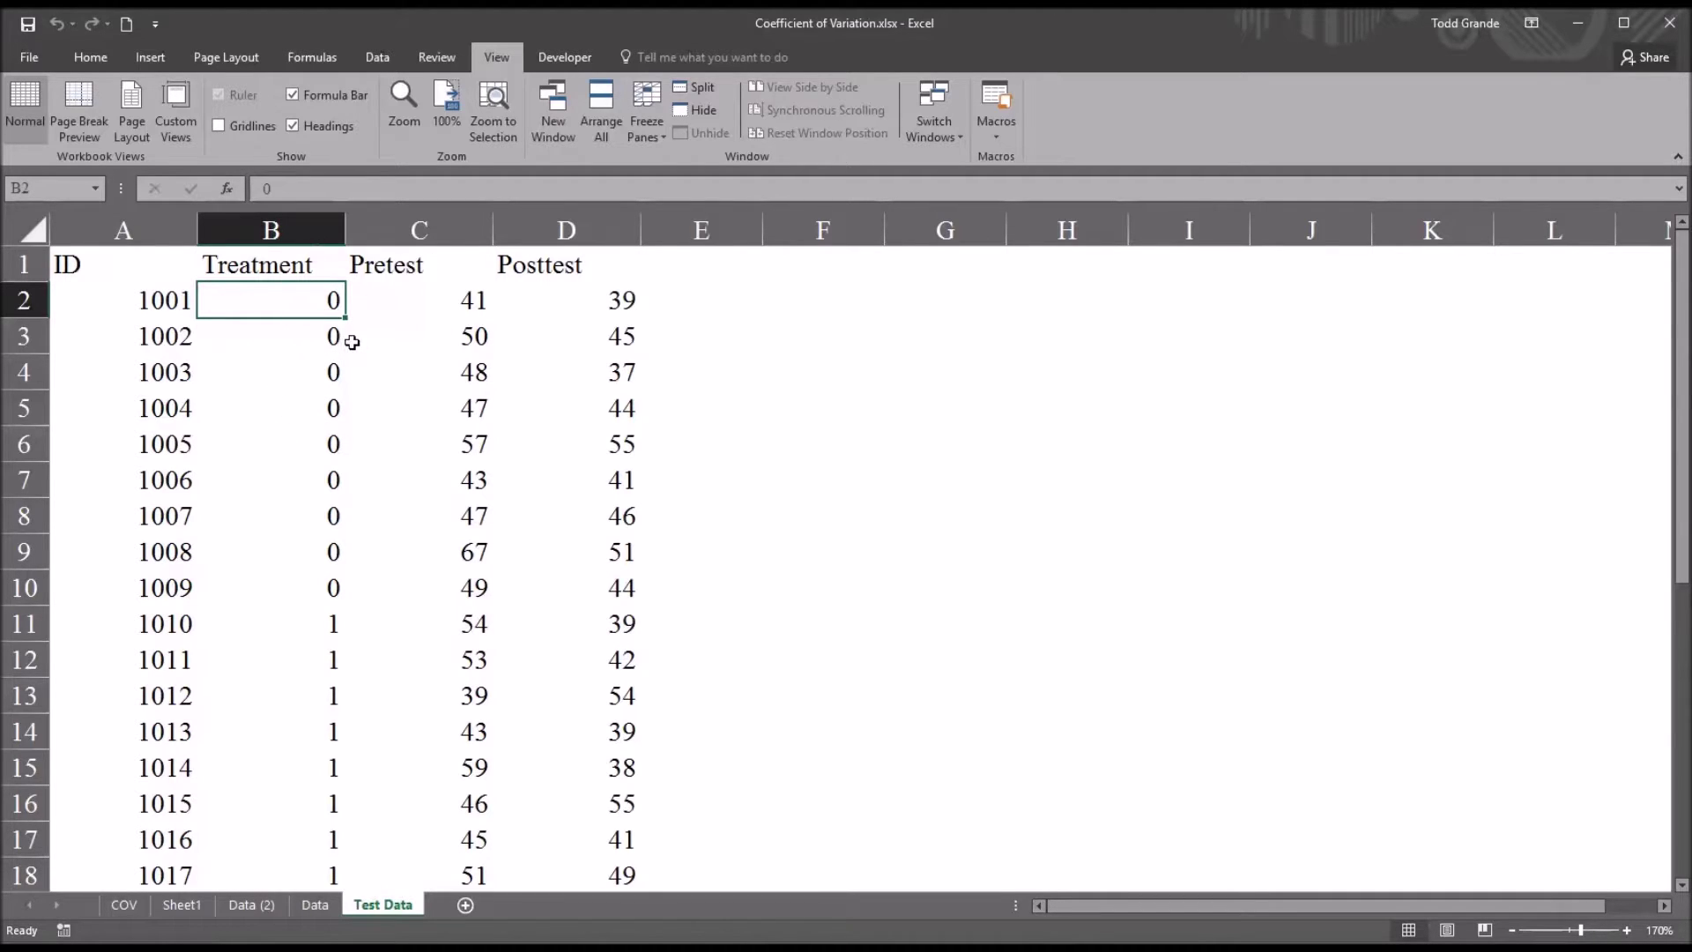
{"action": "left_click", "coordinate": [263, 625]}
{"action": "scroll", "coordinate": [1611, 555], "scroll_direction": "down", "scroll_amount": 3}
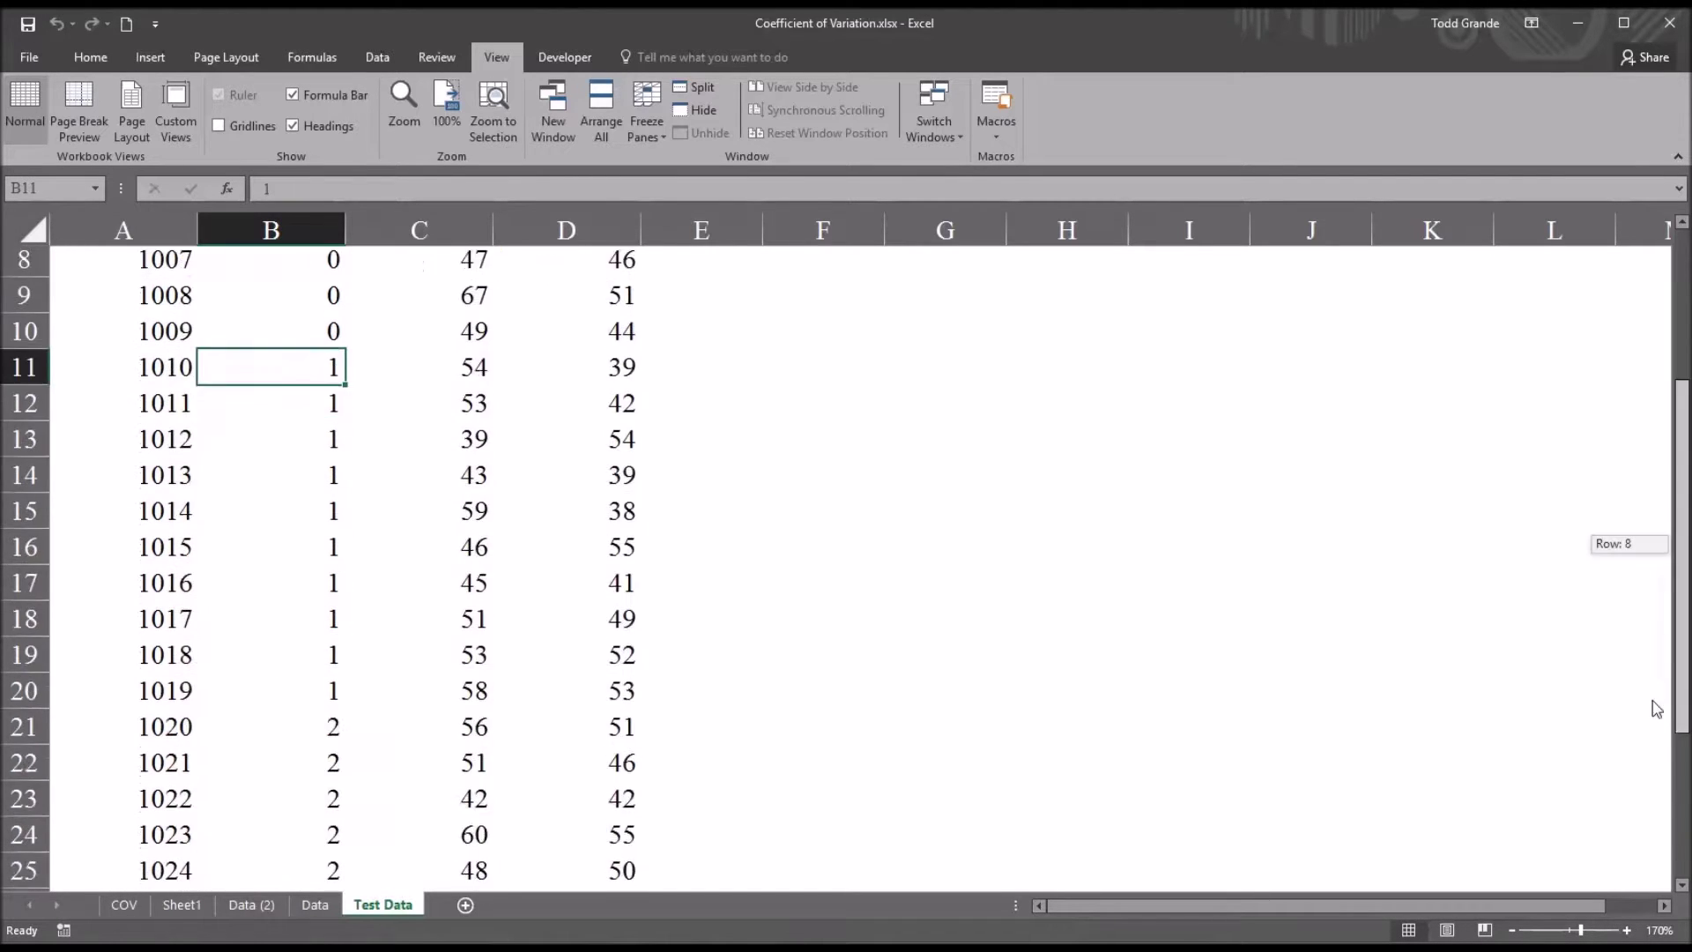
{"action": "scroll", "coordinate": [1611, 528], "scroll_direction": "up", "scroll_amount": 3}
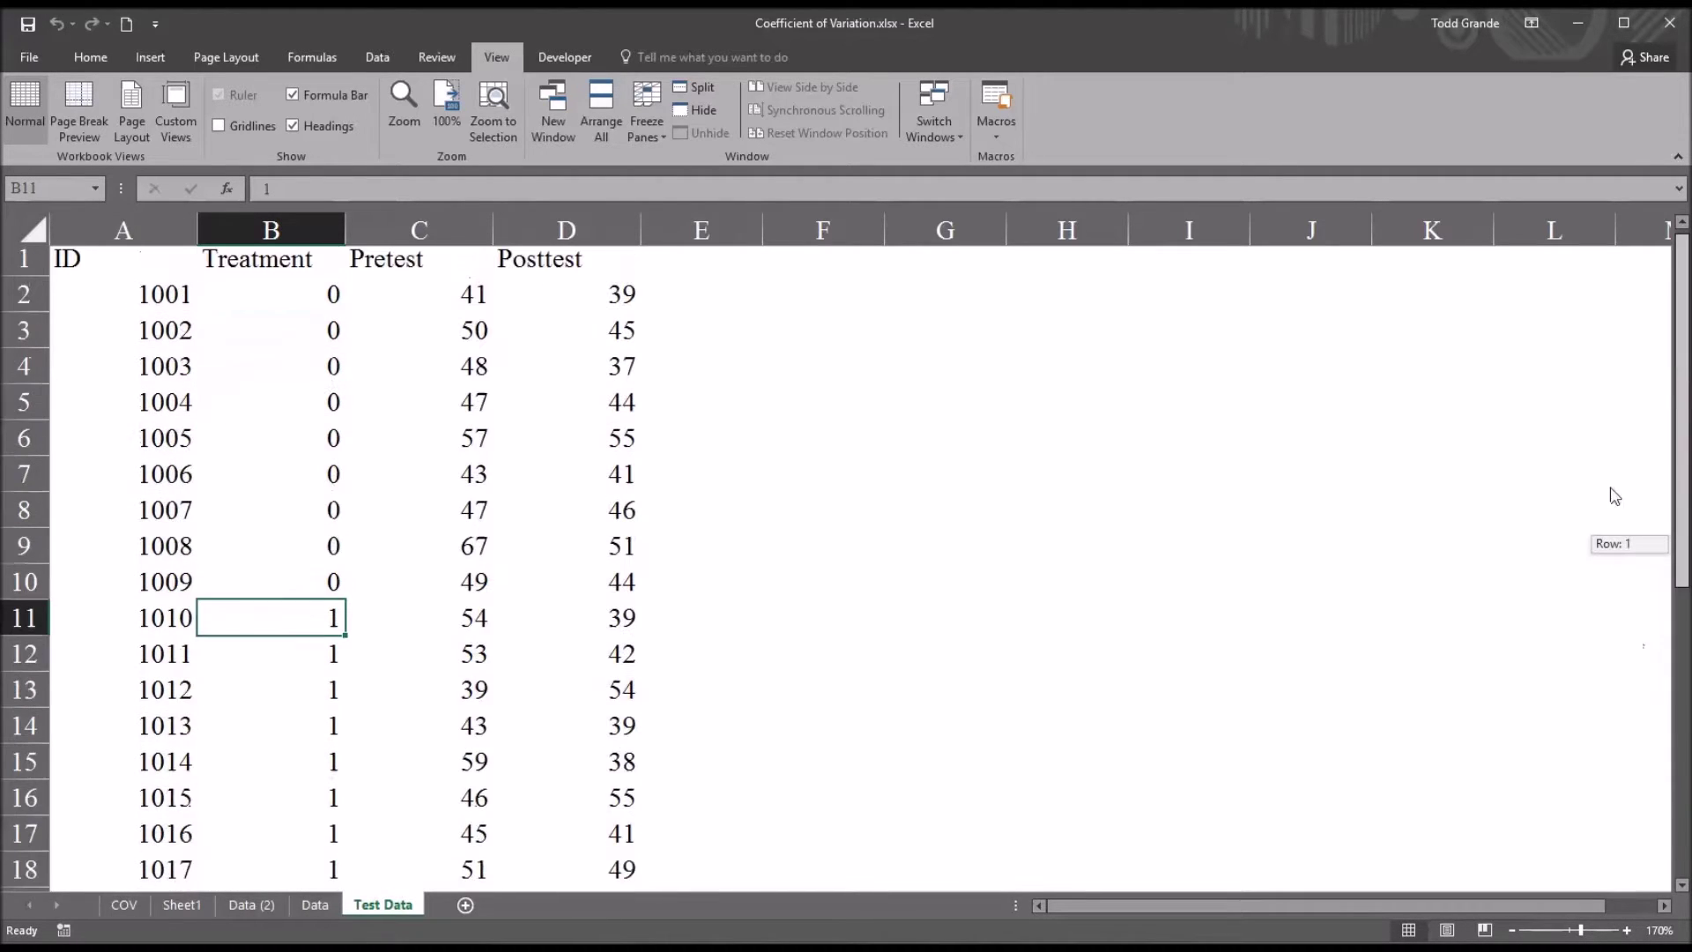
{"action": "left_click", "coordinate": [313, 305]}
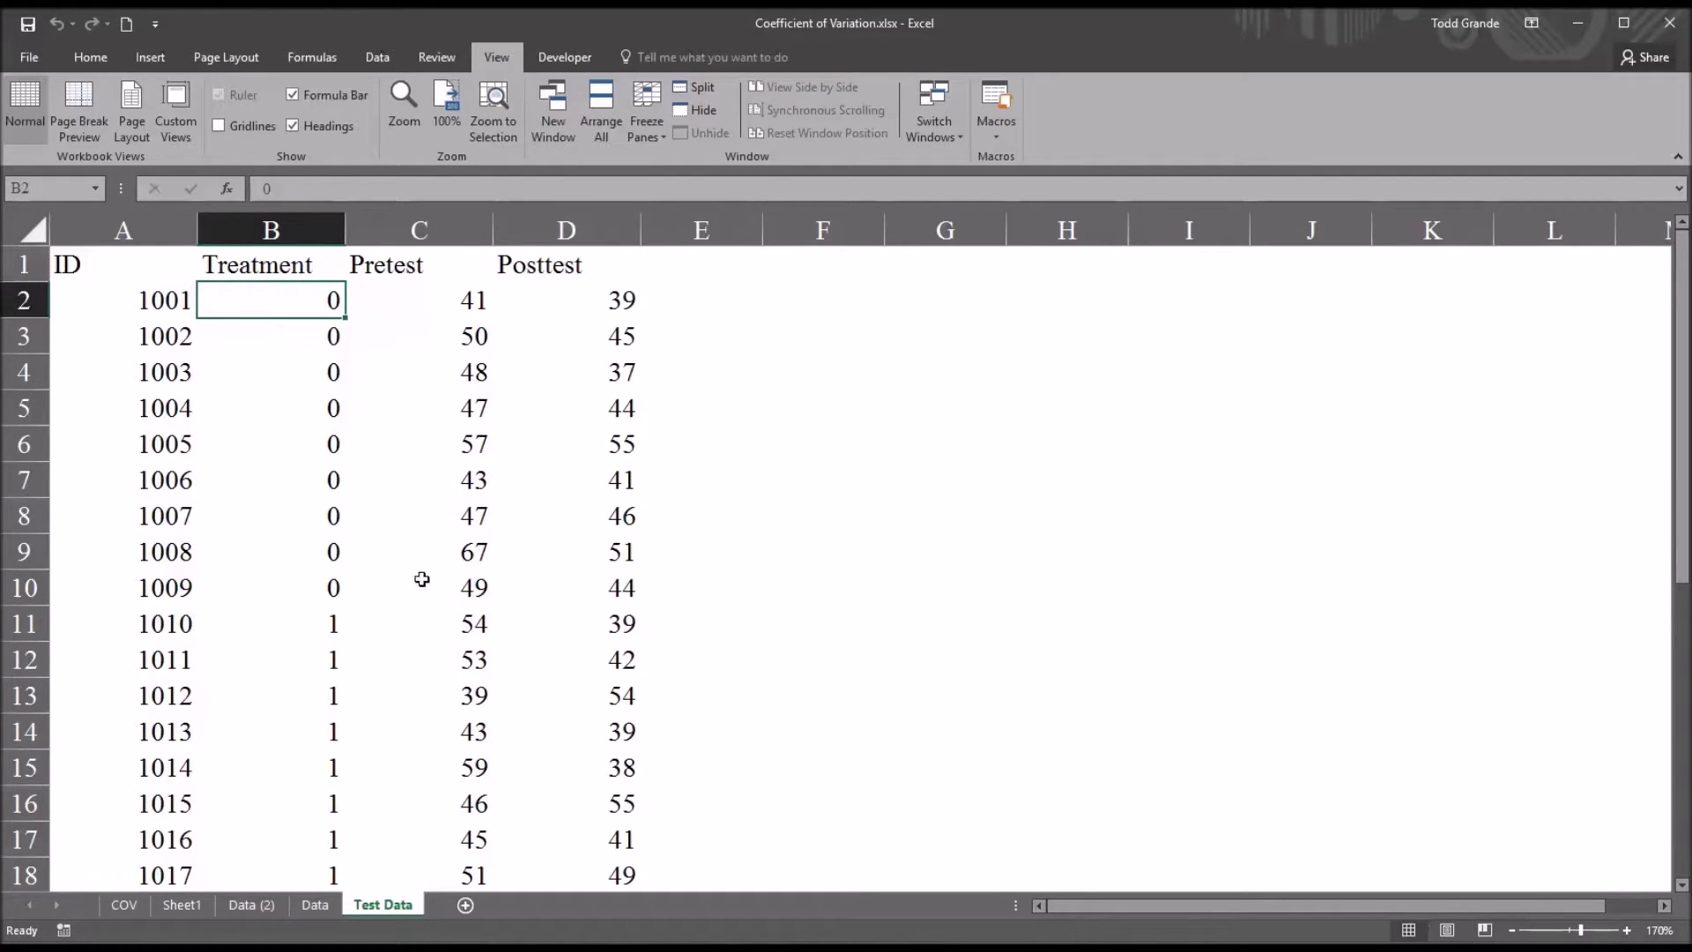
{"action": "left_click", "coordinate": [302, 629]}
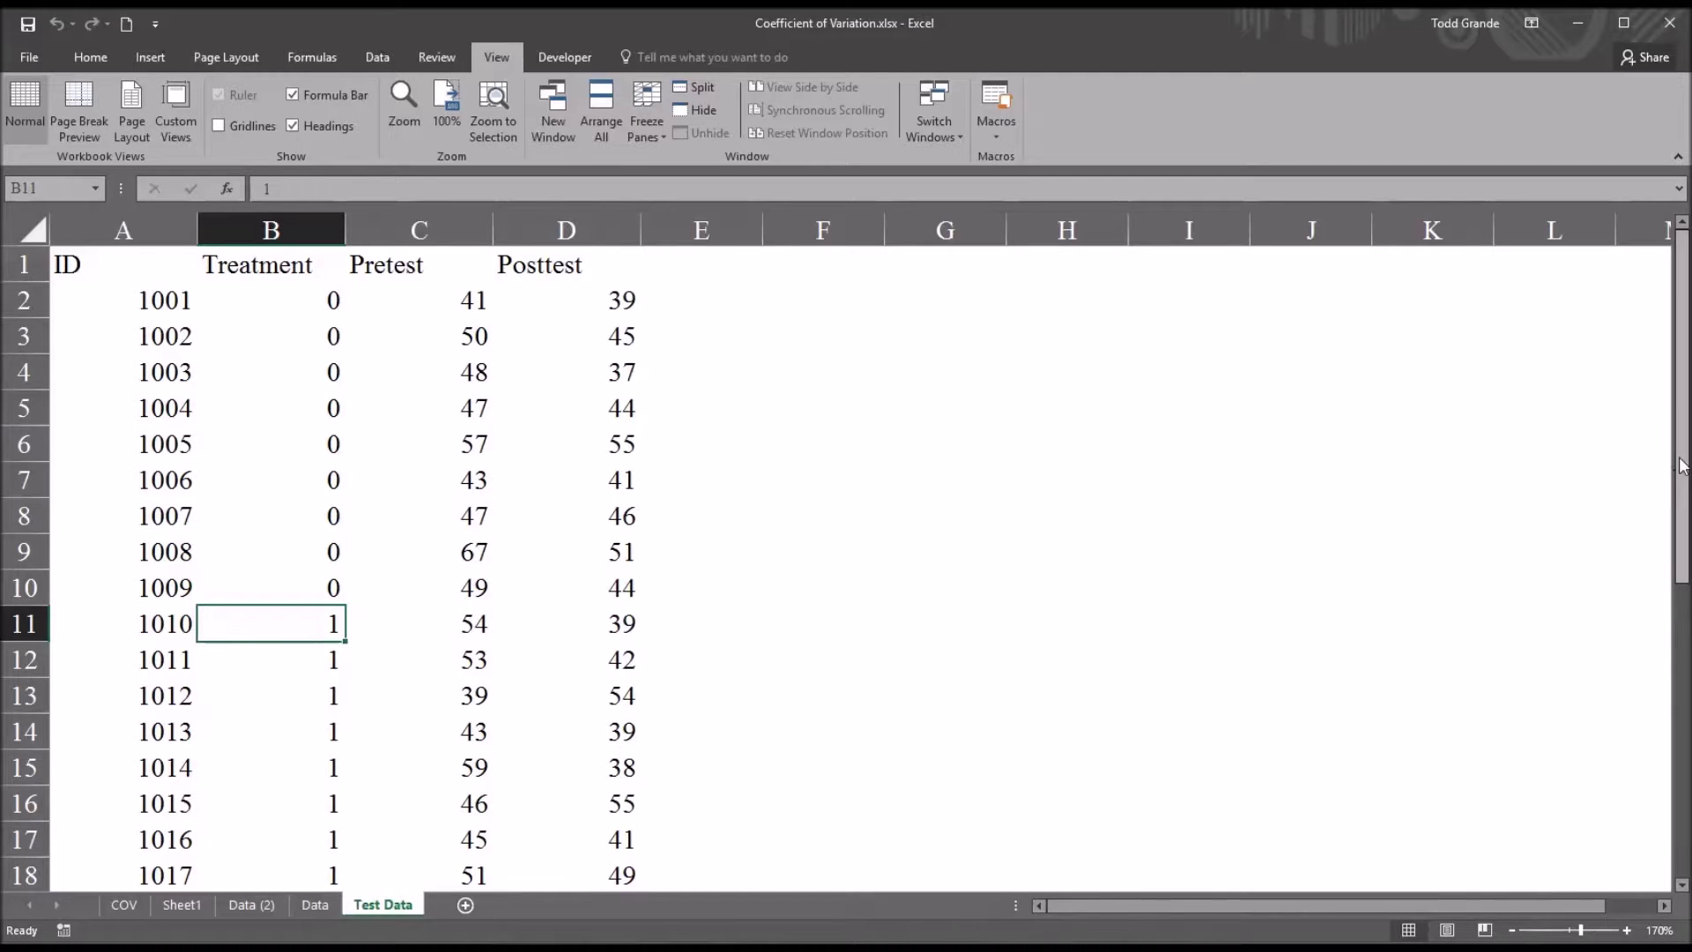
{"action": "left_click_drag", "start_coordinate": [1680, 462], "coordinate": [1680, 691]}
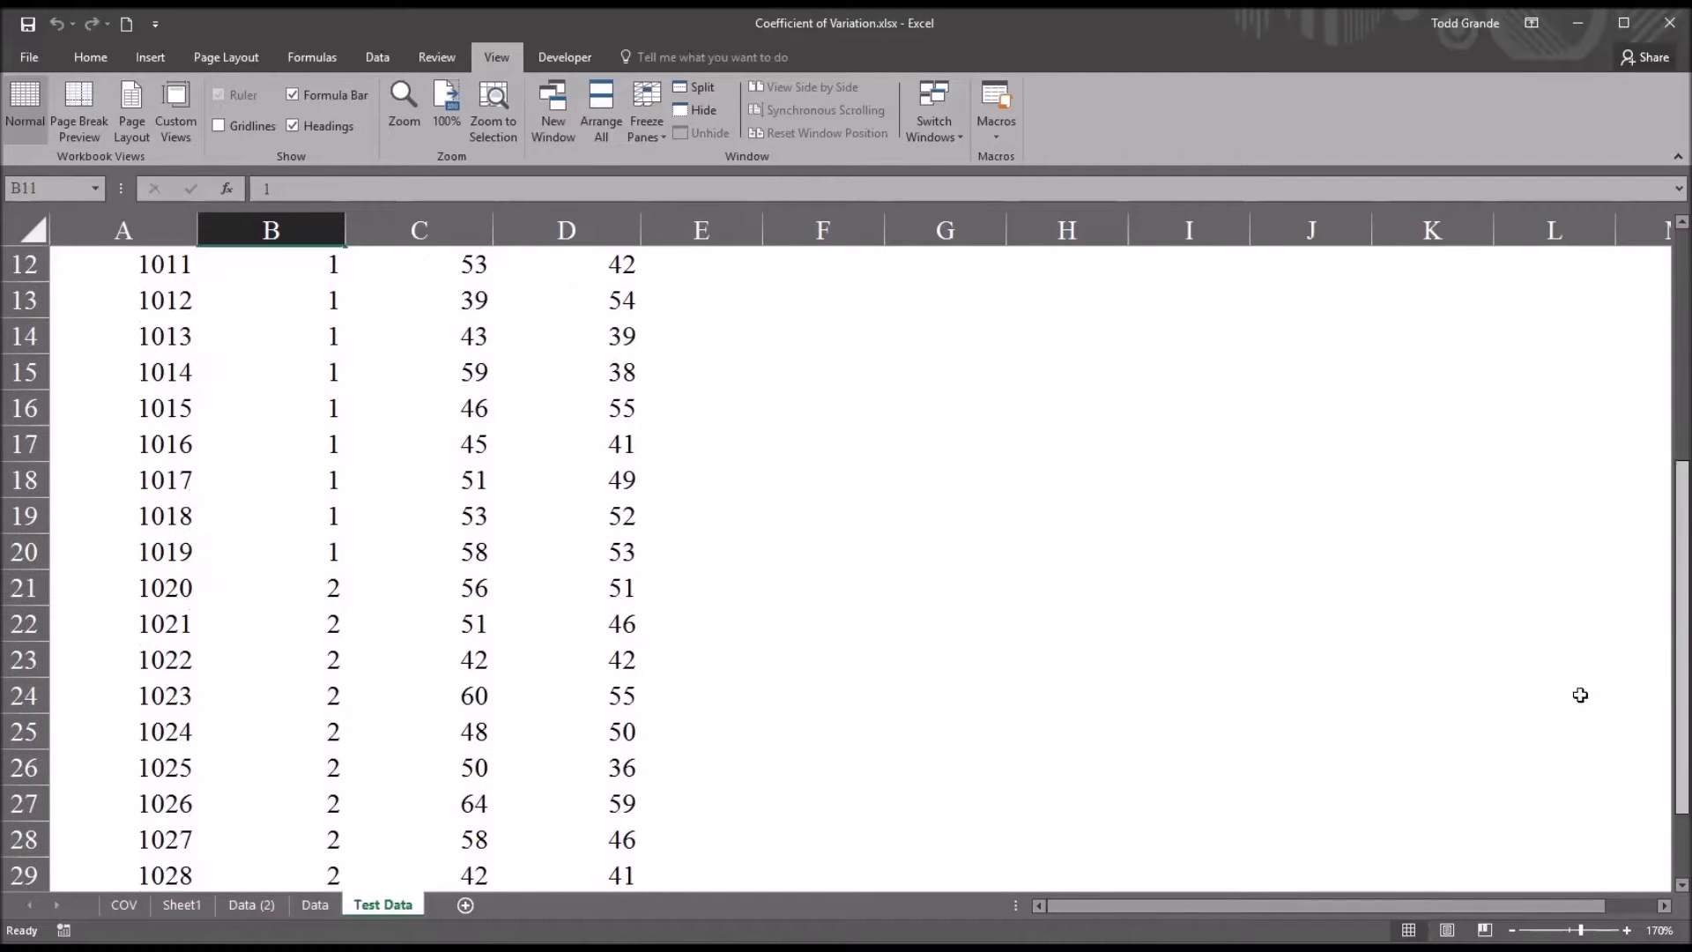
{"action": "left_click", "coordinate": [311, 588]}
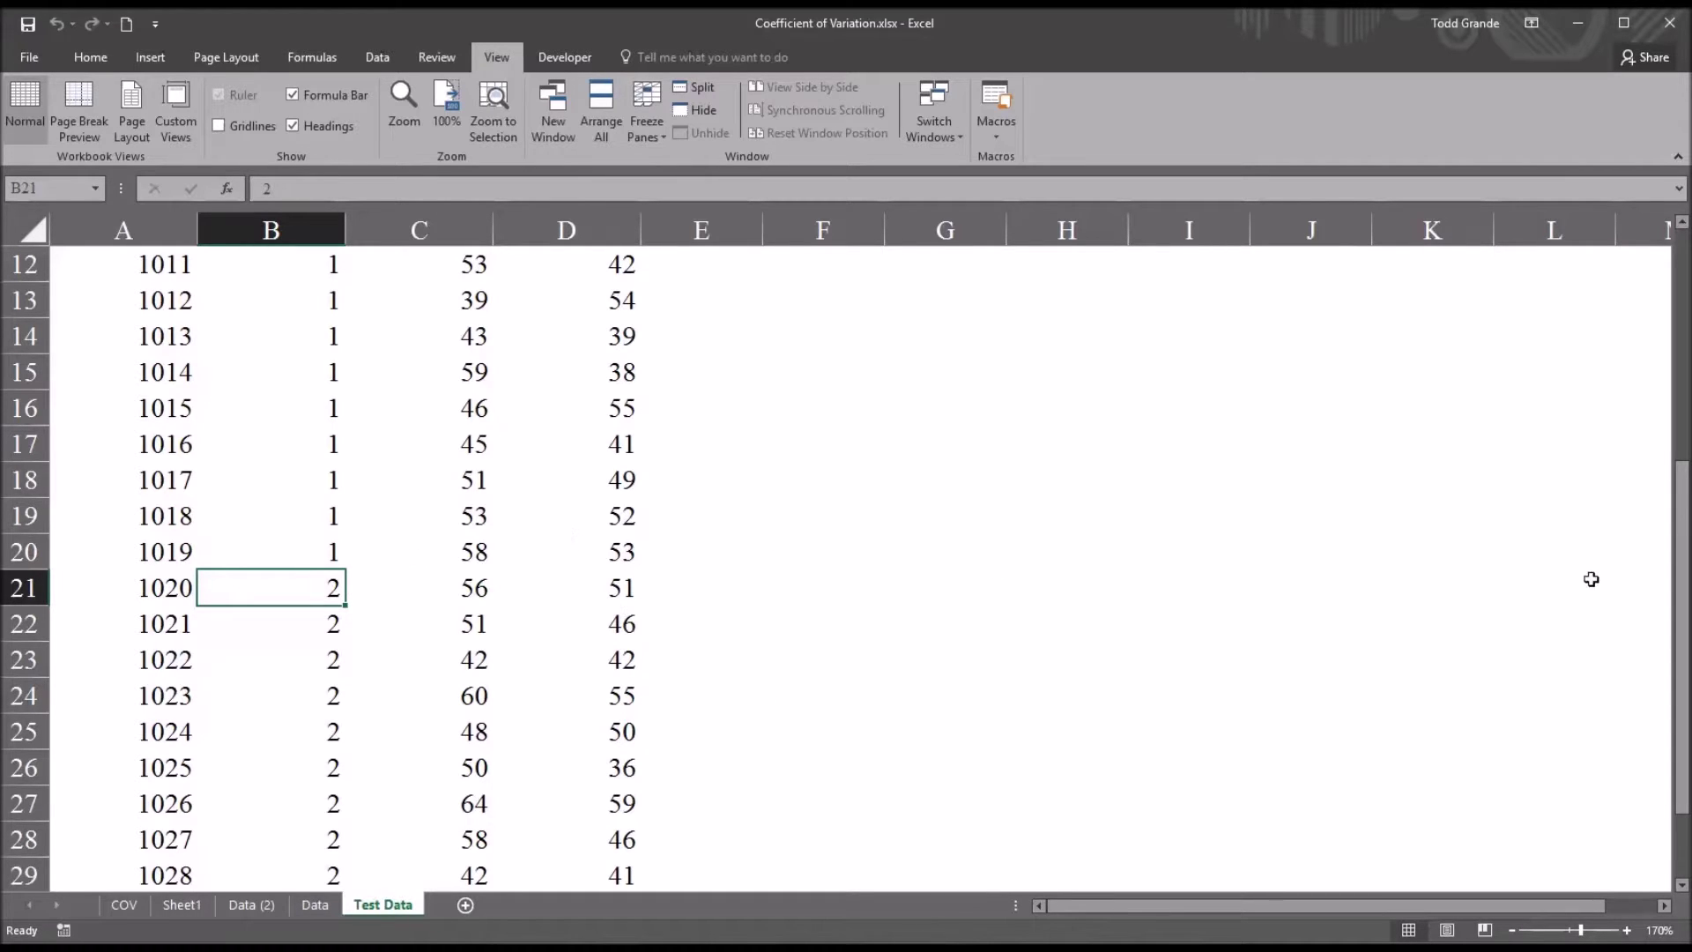
{"action": "left_click_drag", "start_coordinate": [1680, 589], "coordinate": [1657, 348]}
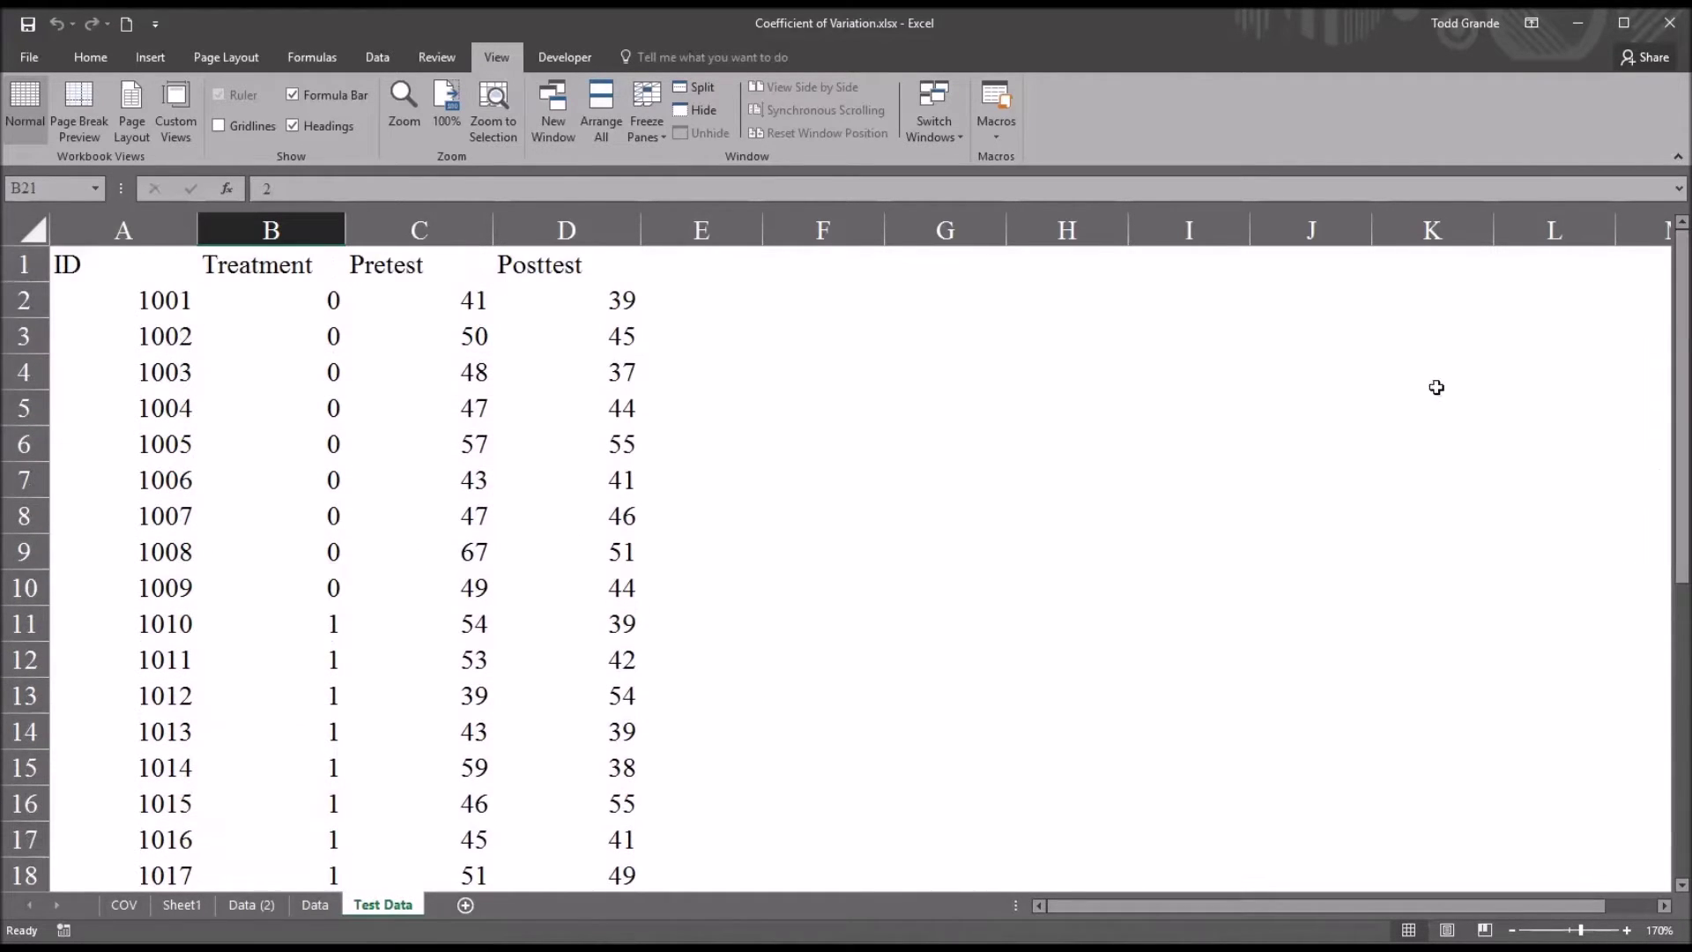
{"action": "left_click", "coordinate": [422, 233]}
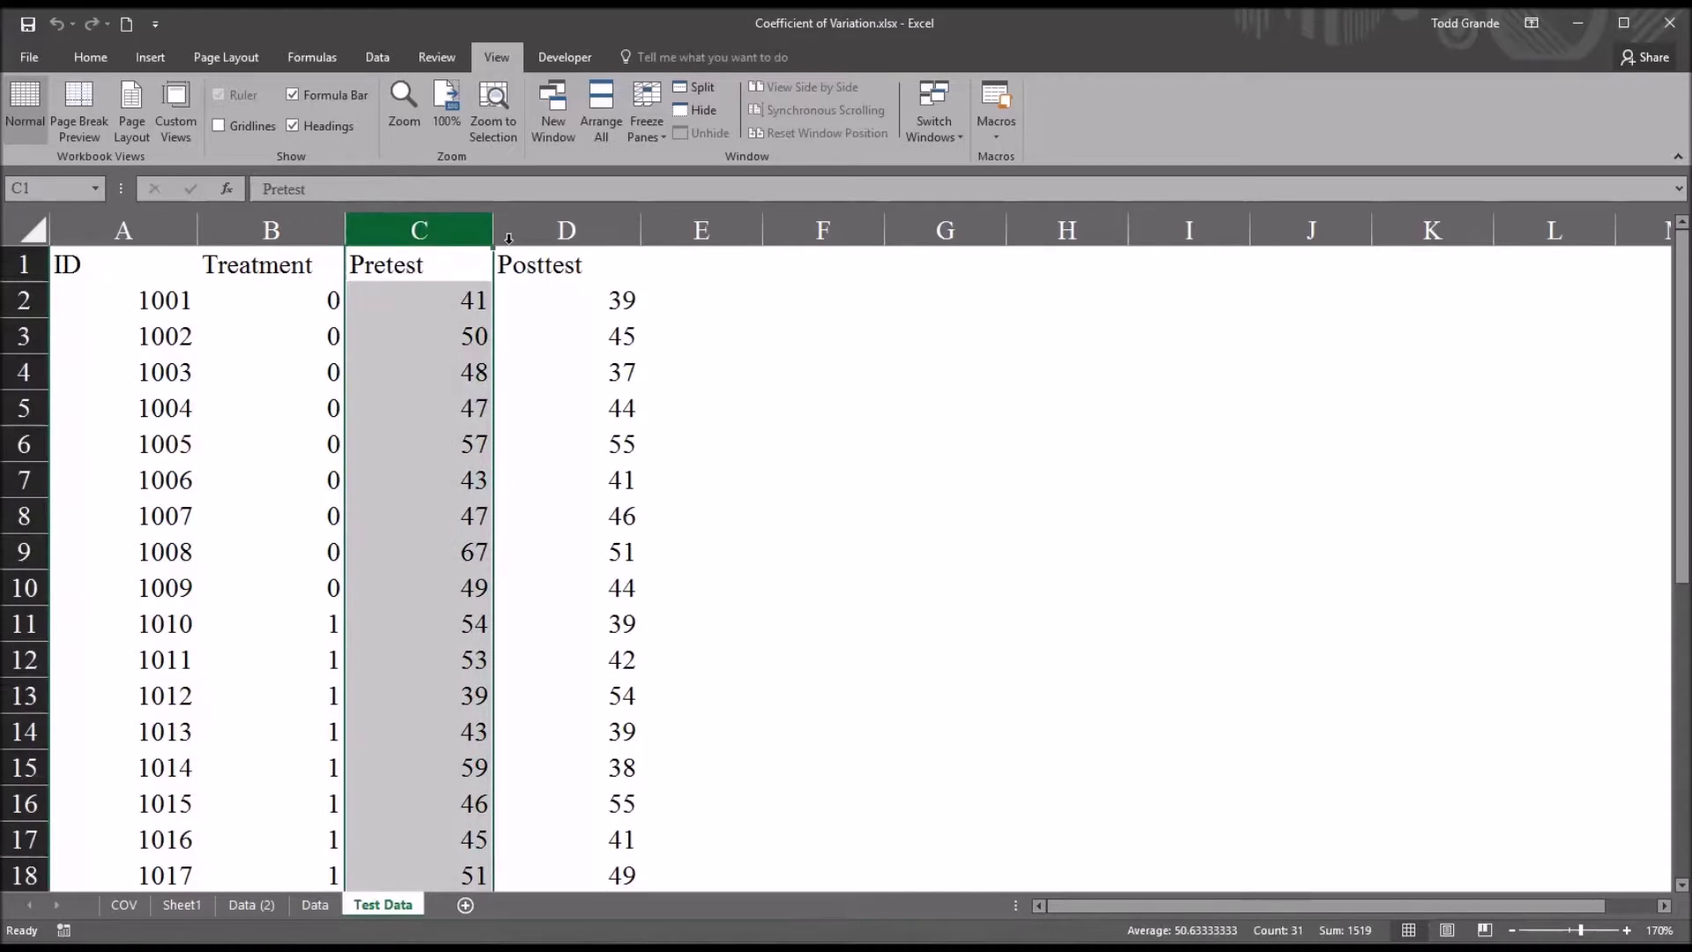
{"action": "left_click", "coordinate": [552, 236]}
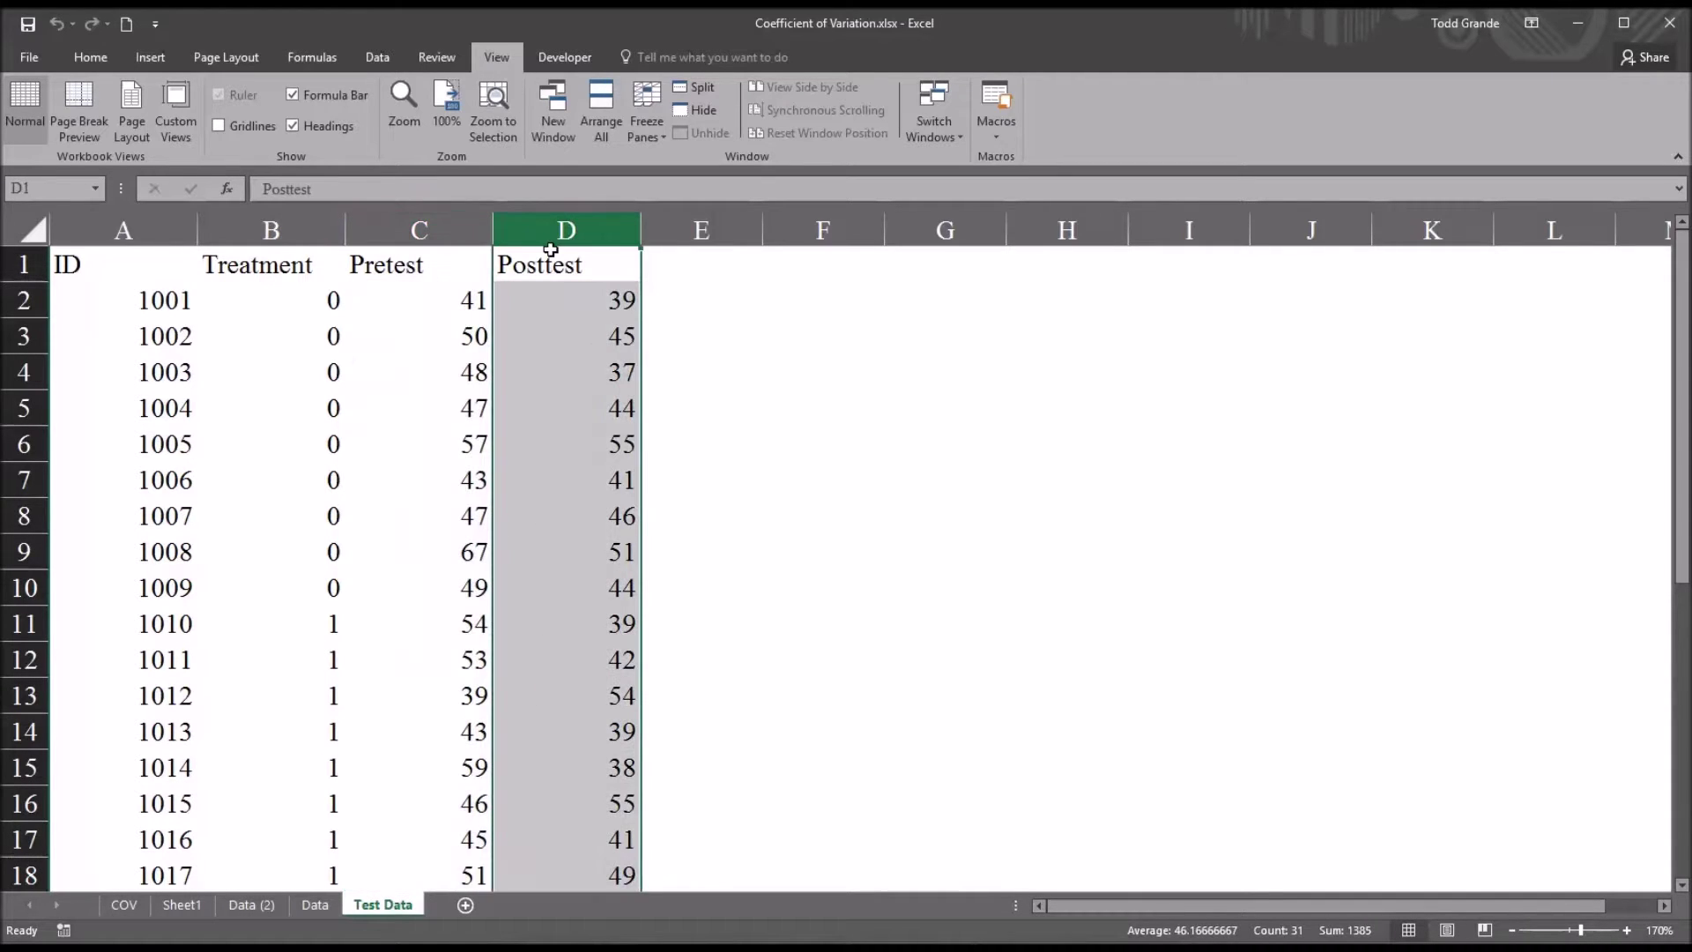
{"action": "left_click", "coordinate": [663, 272]}
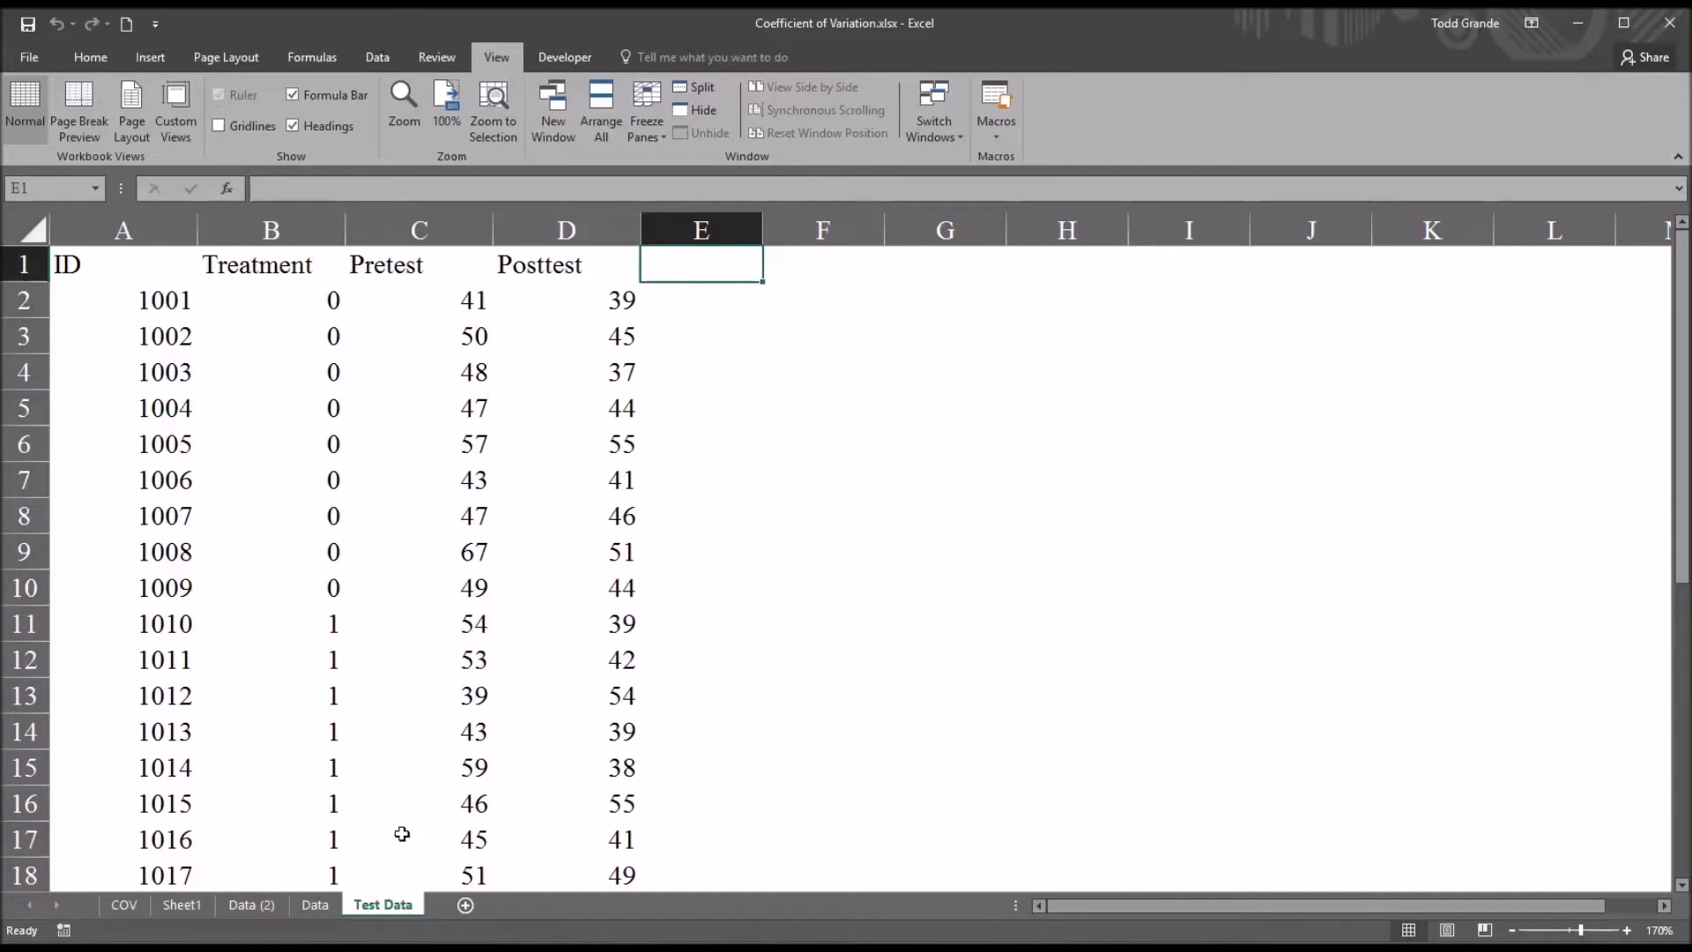
{"action": "left_click", "coordinate": [1578, 22]}
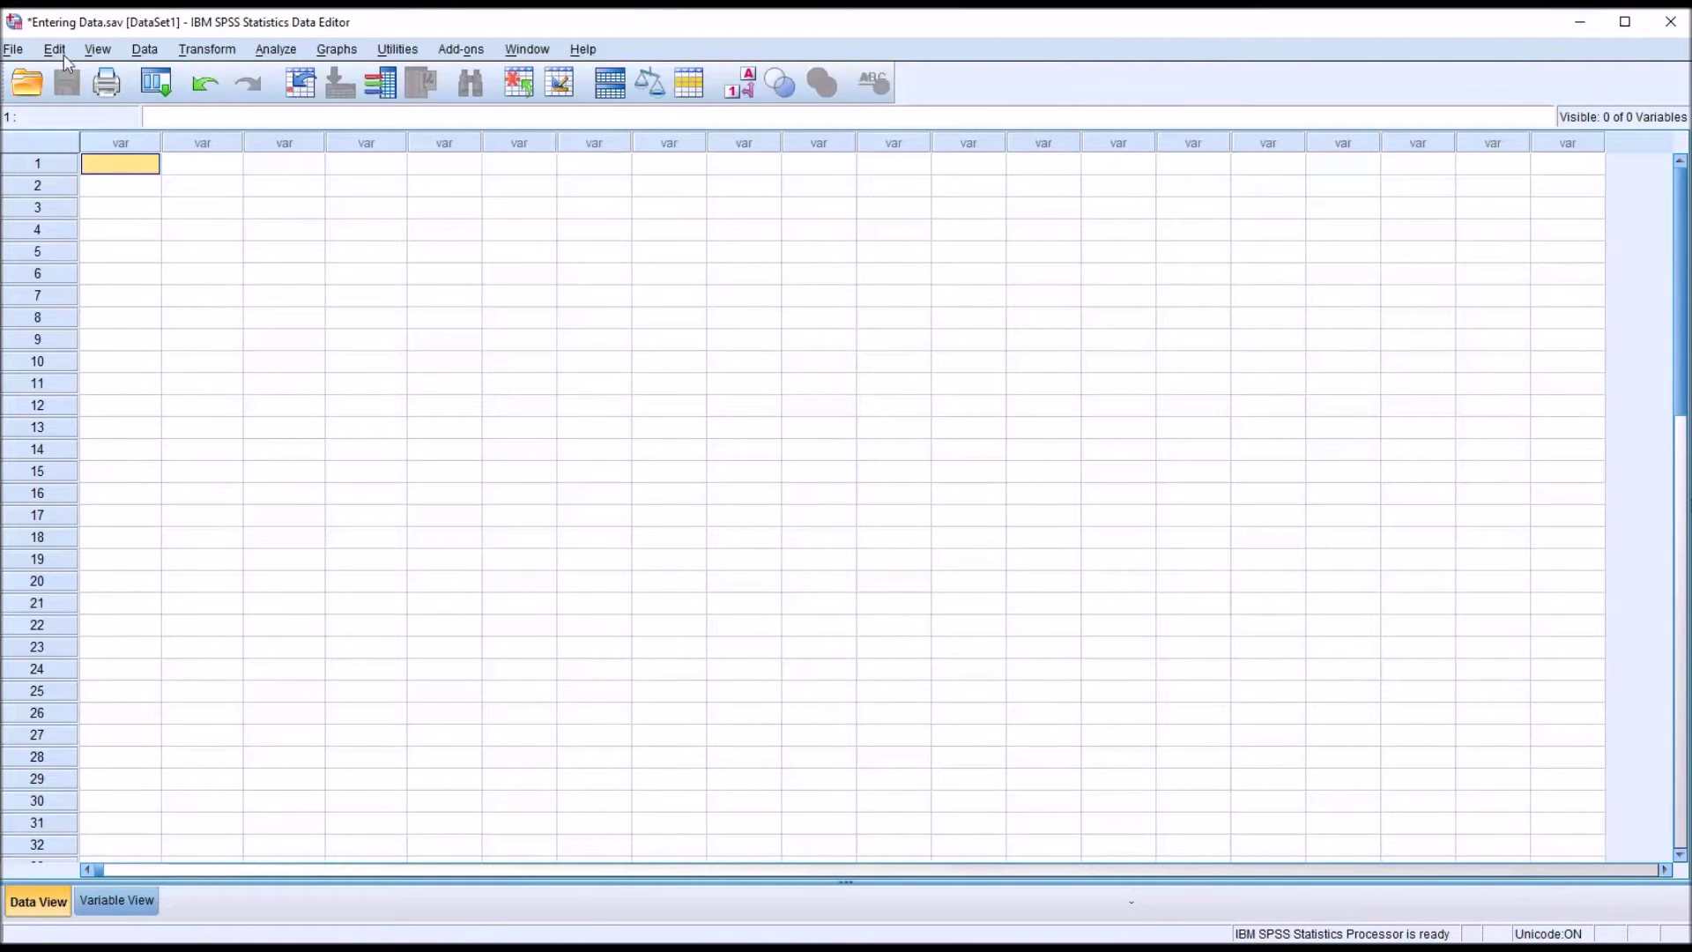
Filter the SPSS open dialog to Excel files and open Coefficient of Variation.xlsx.
{"action": "left_click", "coordinate": [16, 50]}
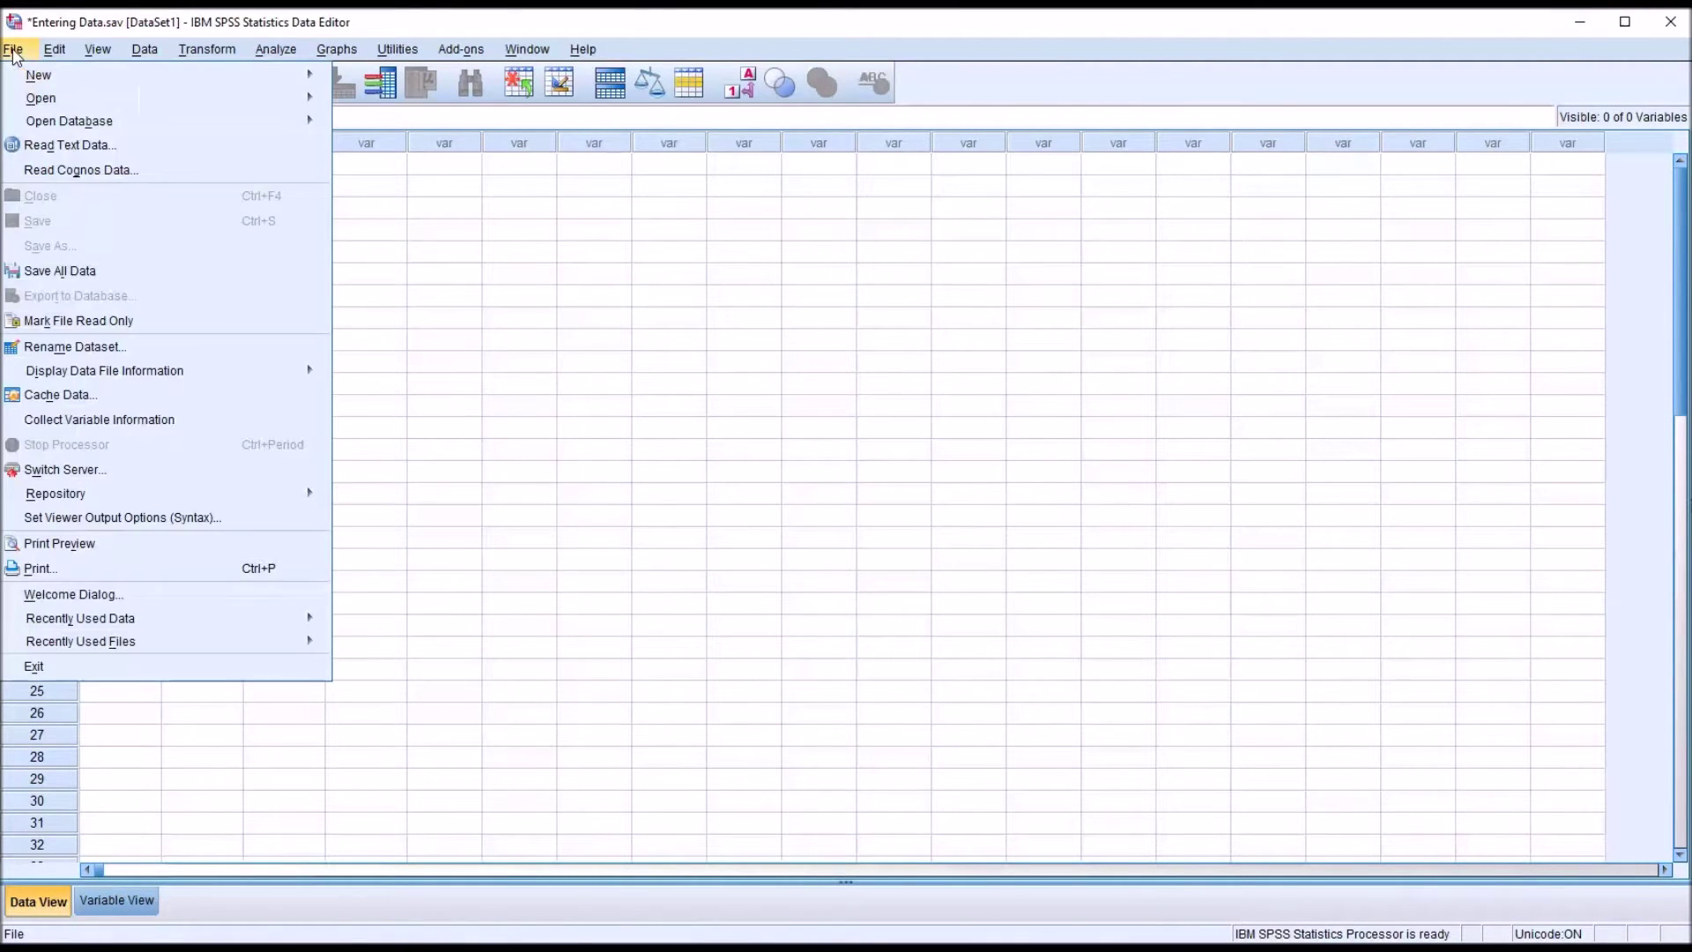
{"action": "left_click", "coordinate": [111, 155]}
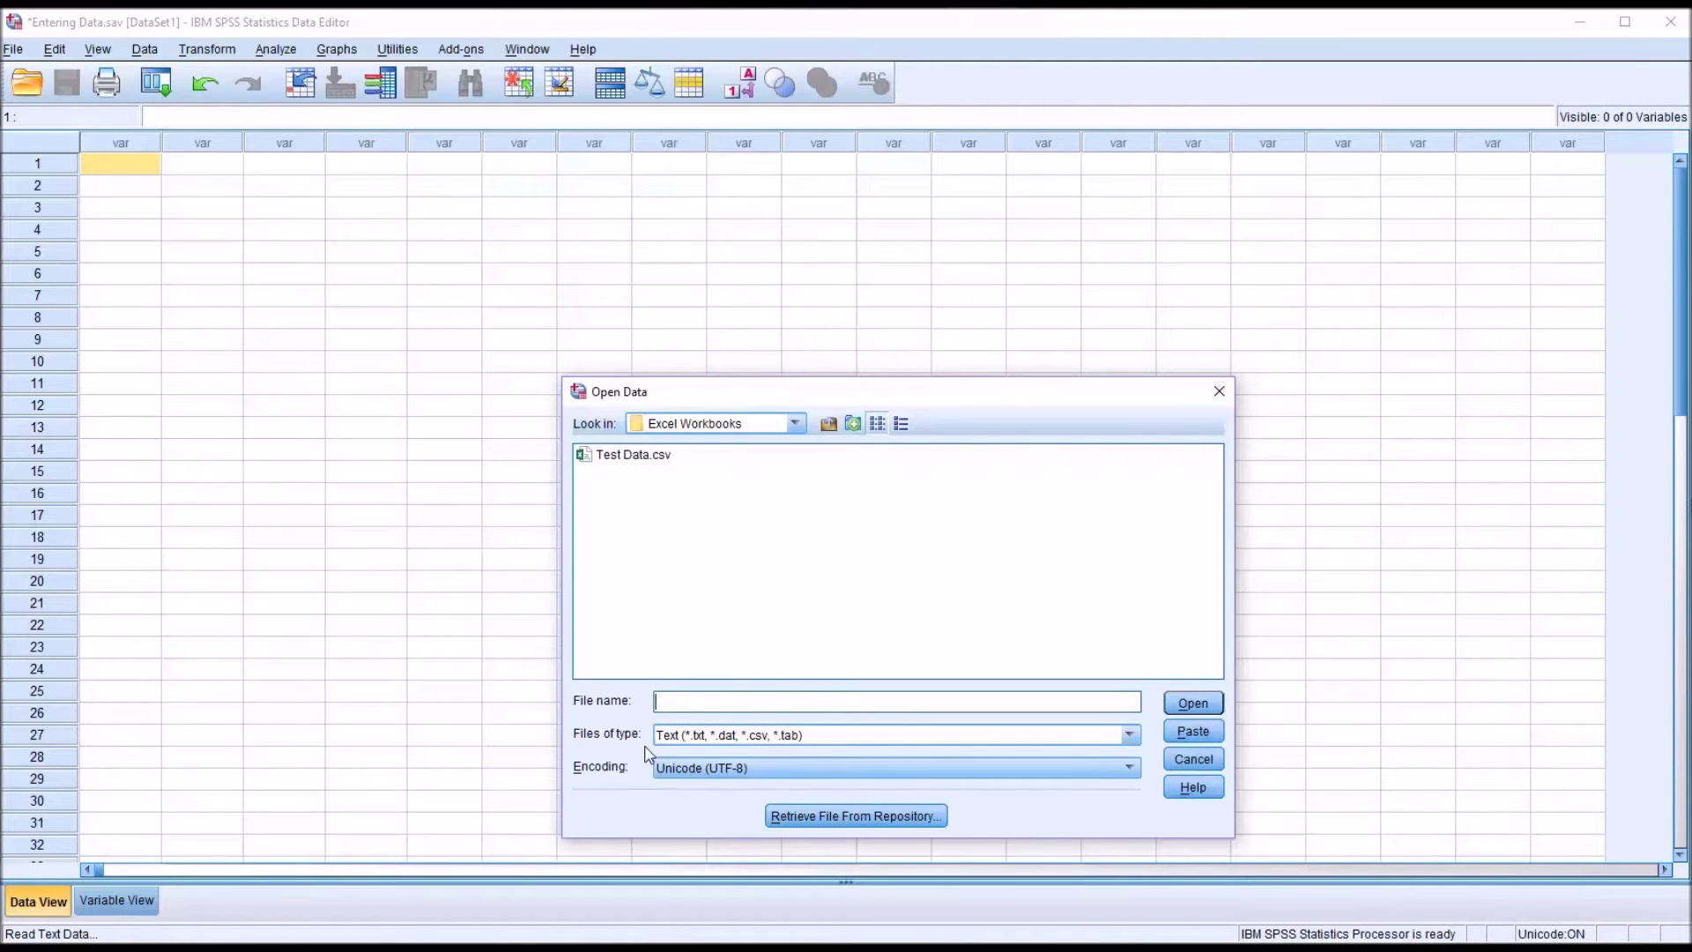
{"action": "left_click", "coordinate": [1131, 736]}
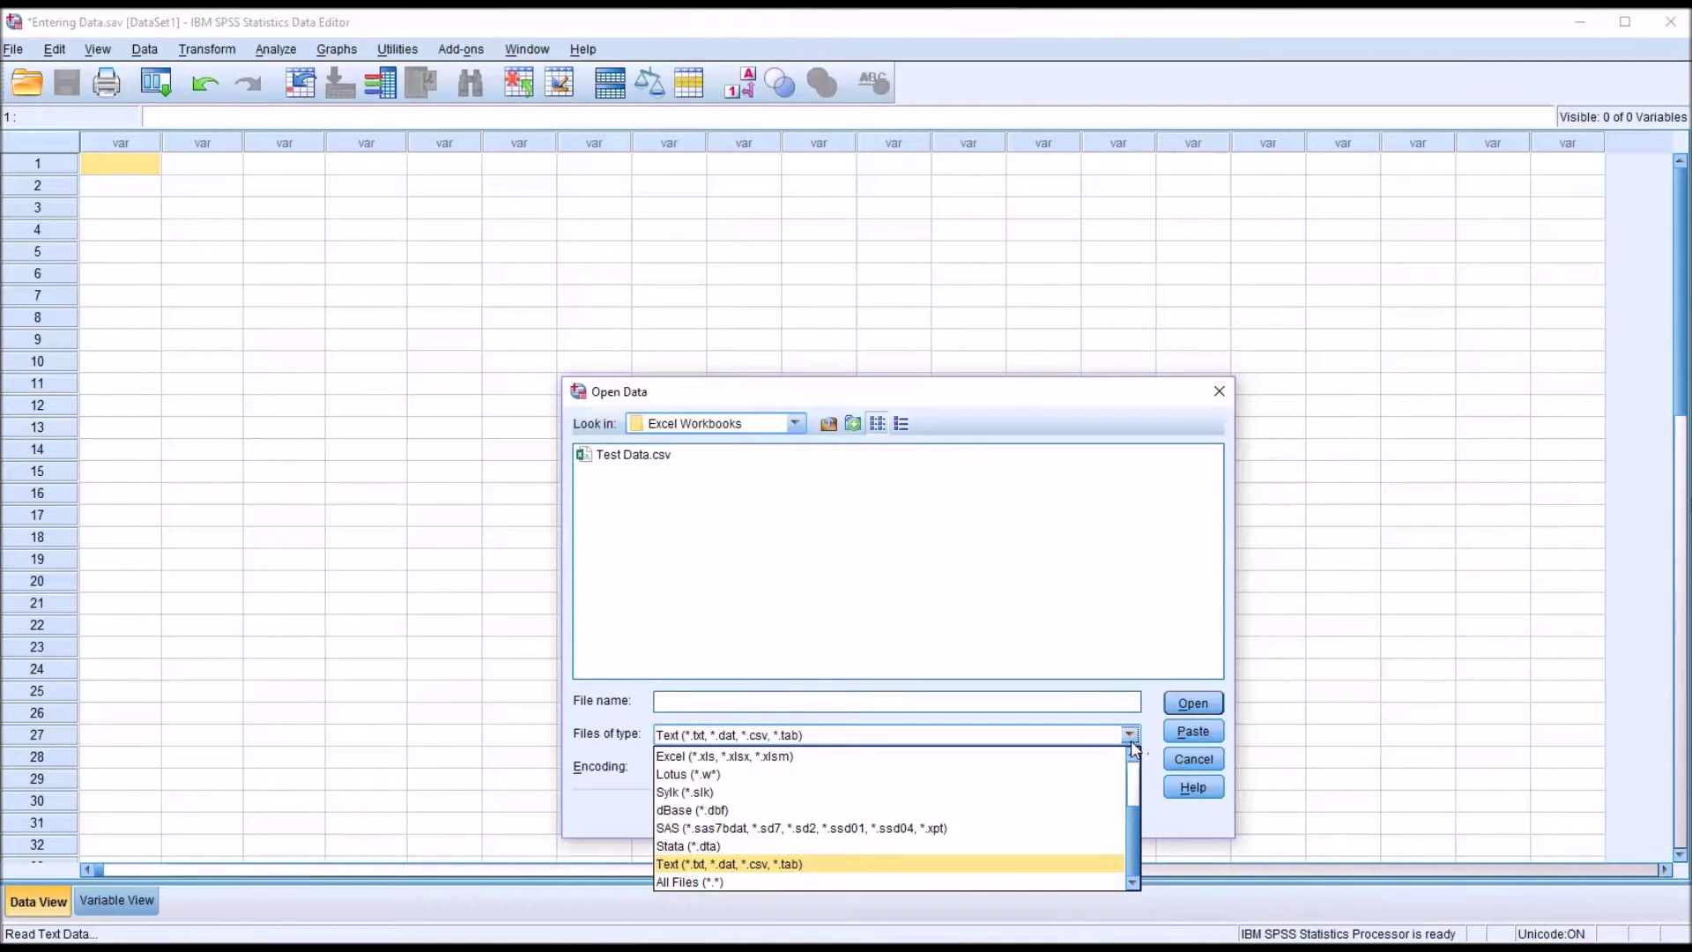
{"action": "left_click", "coordinate": [1042, 762]}
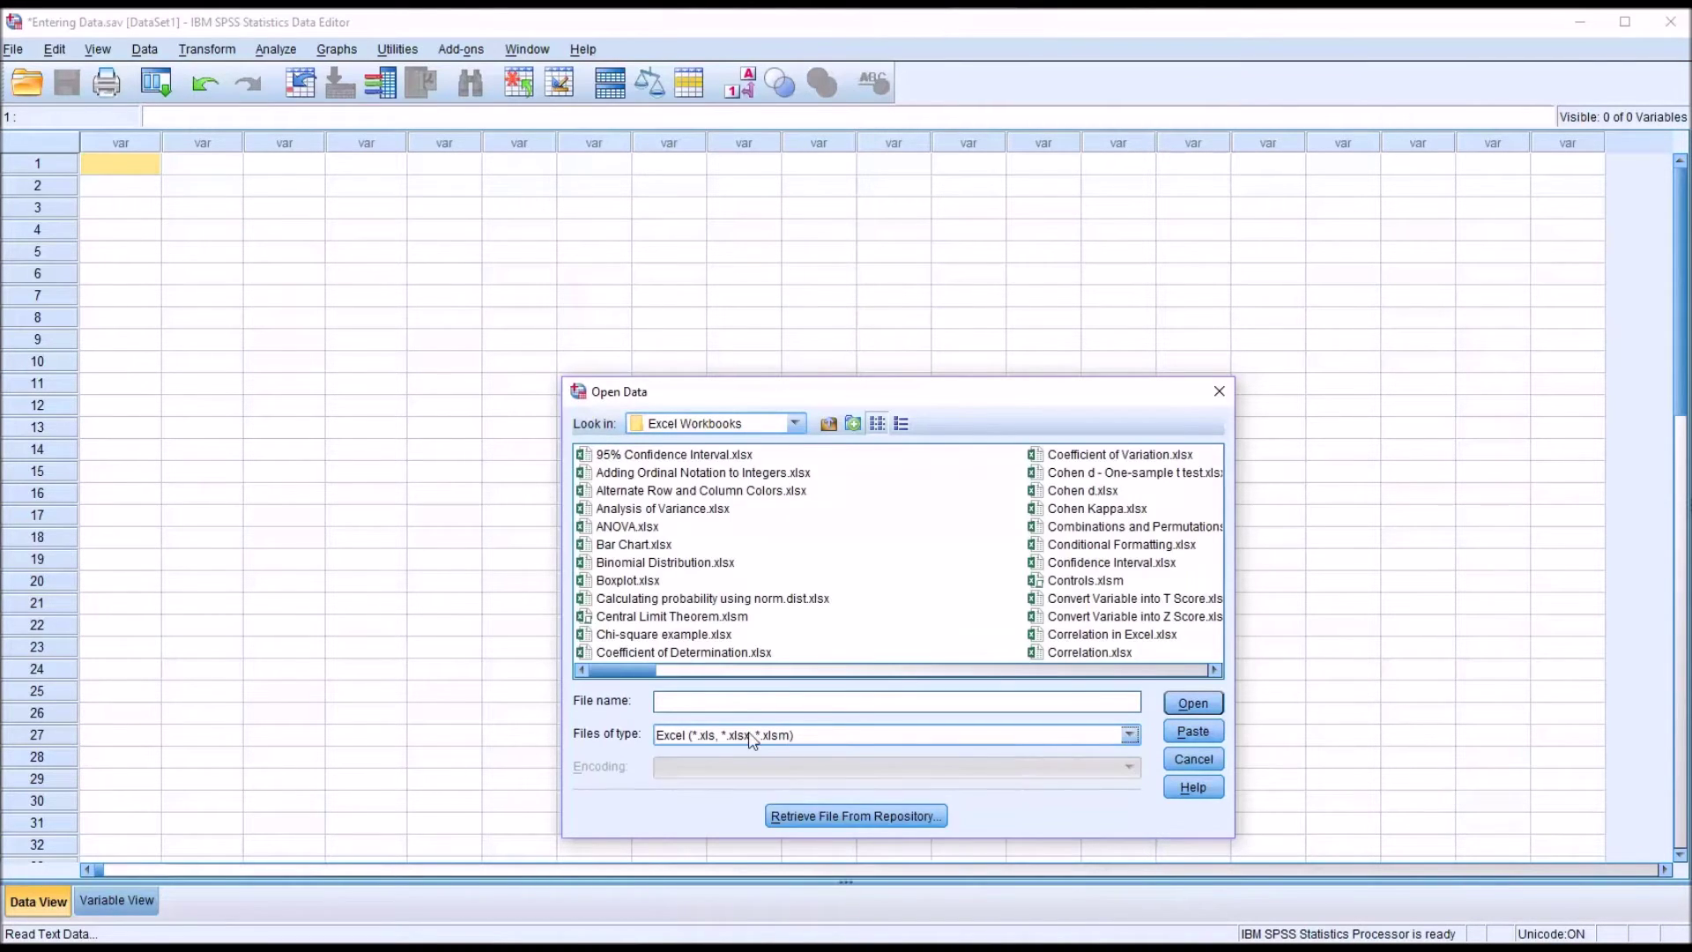
{"action": "left_click", "coordinate": [1131, 736]}
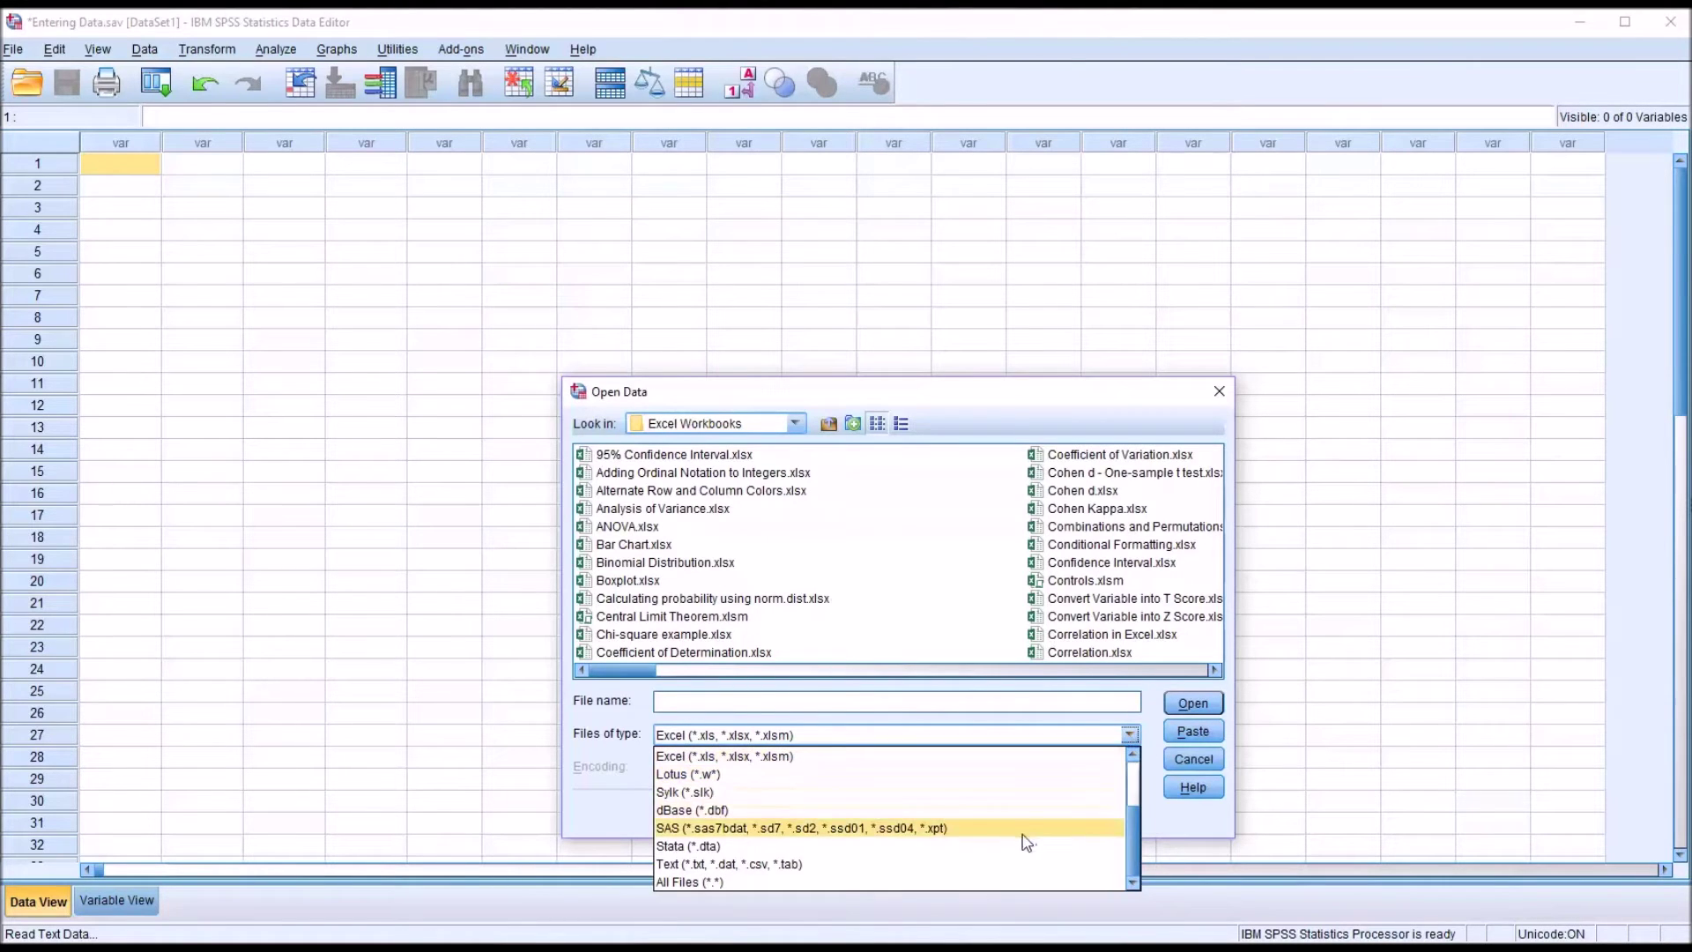
{"action": "left_click", "coordinate": [1002, 866]}
{"action": "left_click", "coordinate": [1130, 735]}
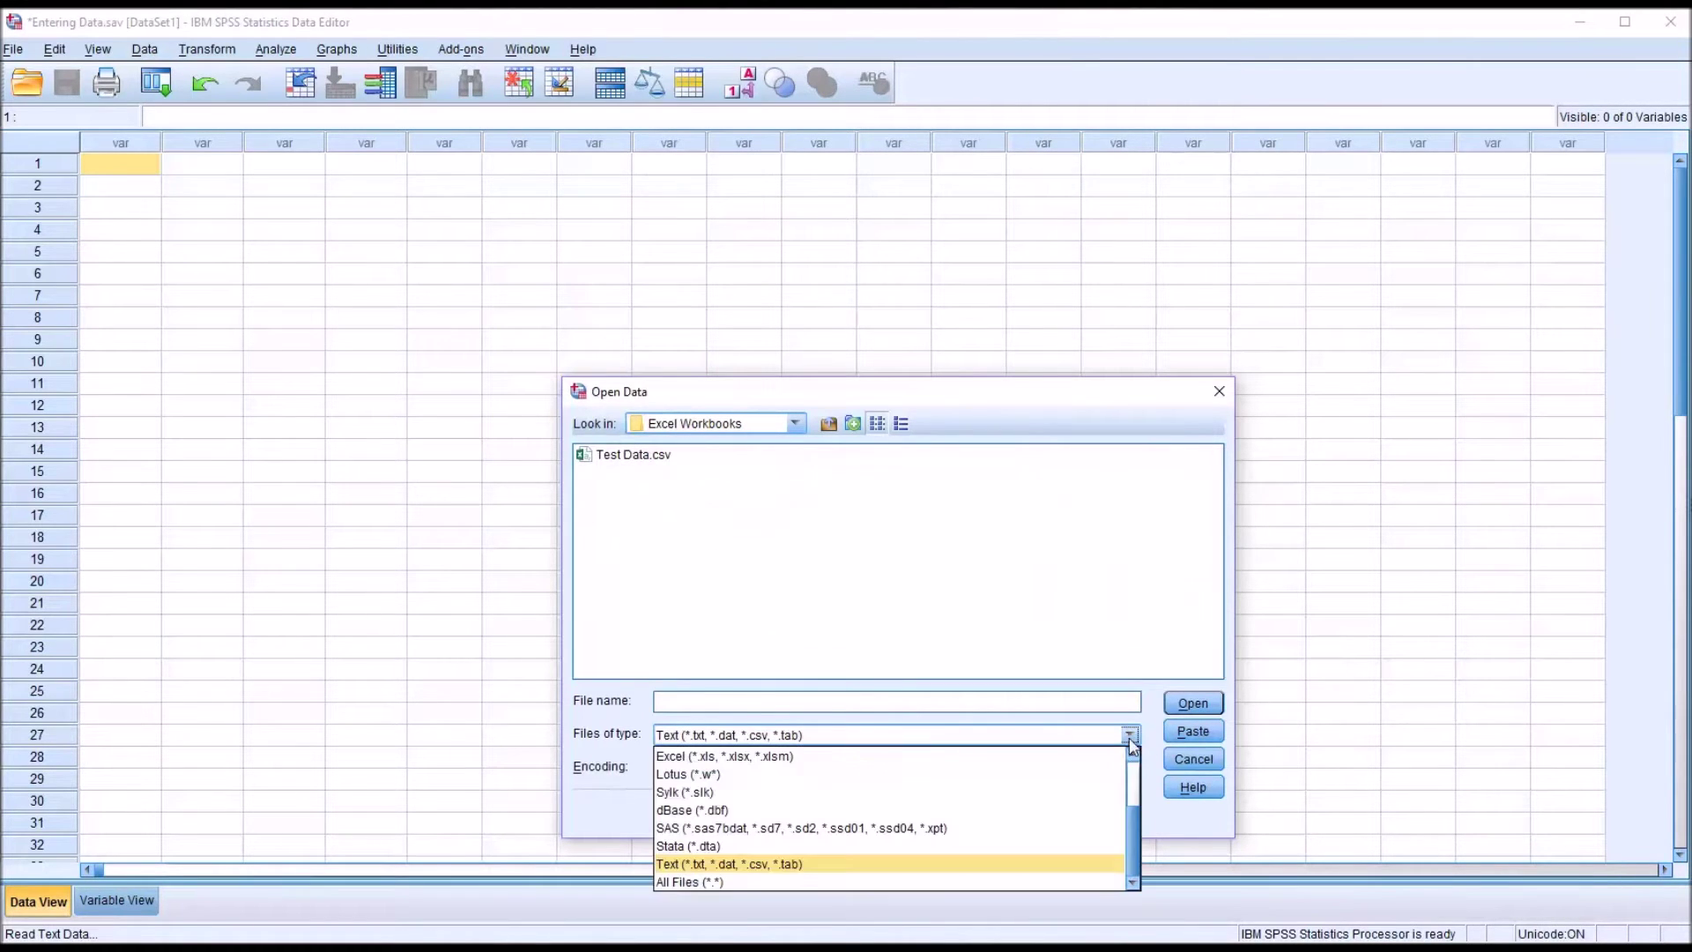
{"action": "left_click", "coordinate": [1021, 773]}
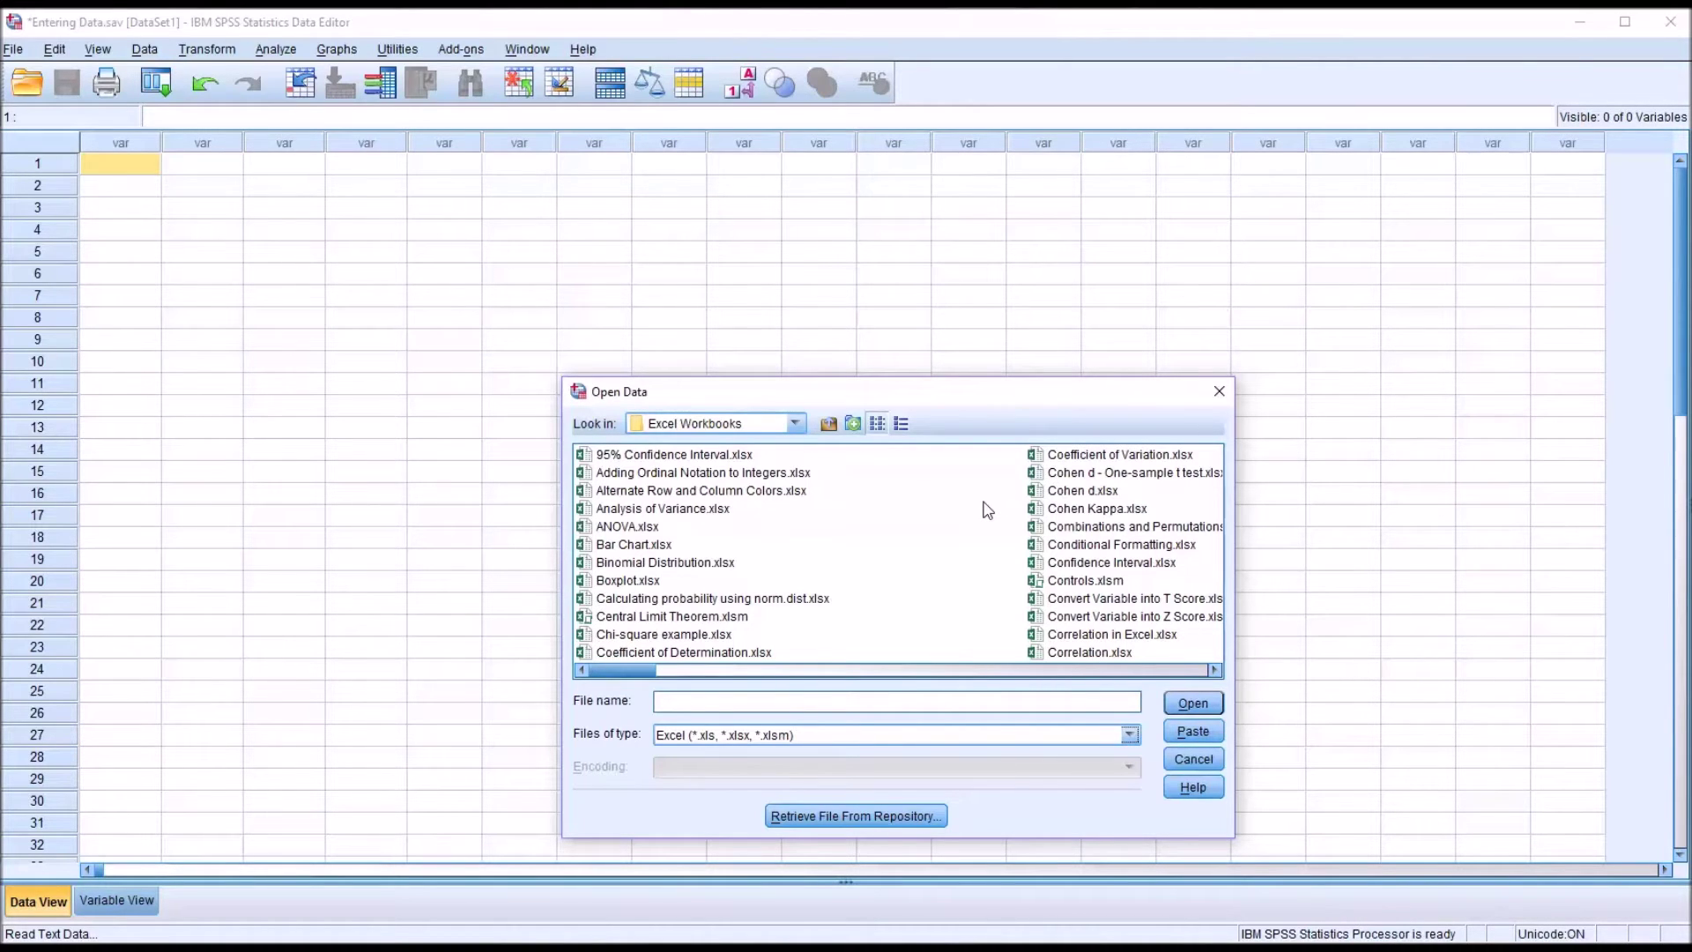
{"action": "left_click", "coordinate": [1089, 457]}
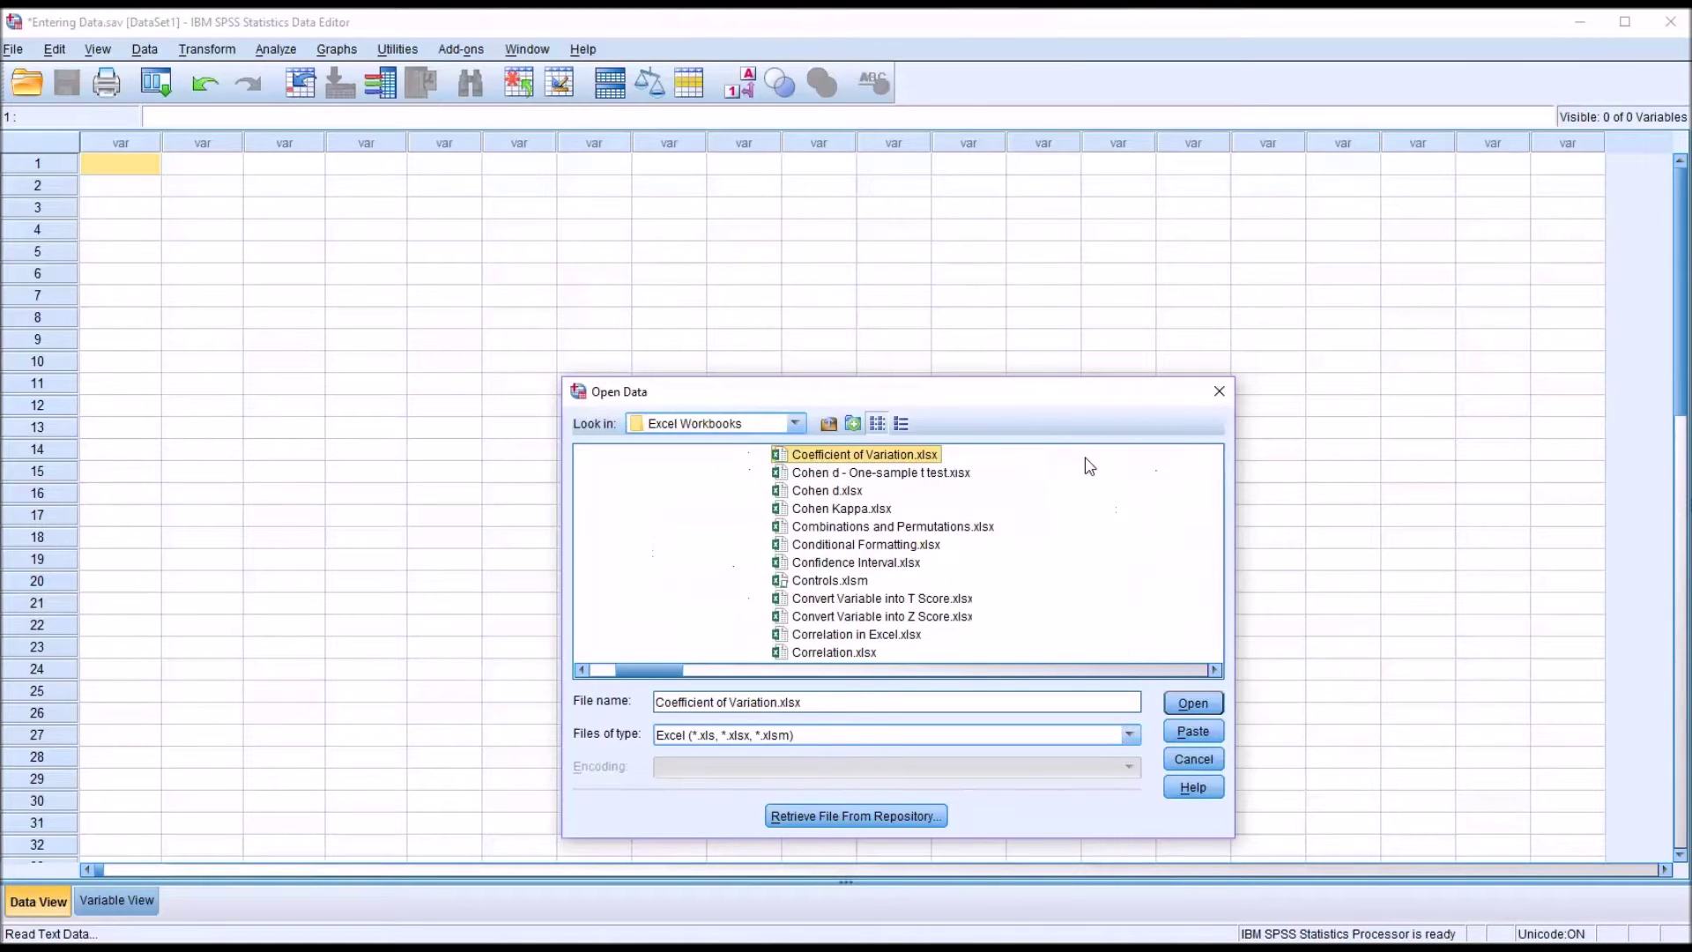
{"action": "left_click", "coordinate": [1192, 704]}
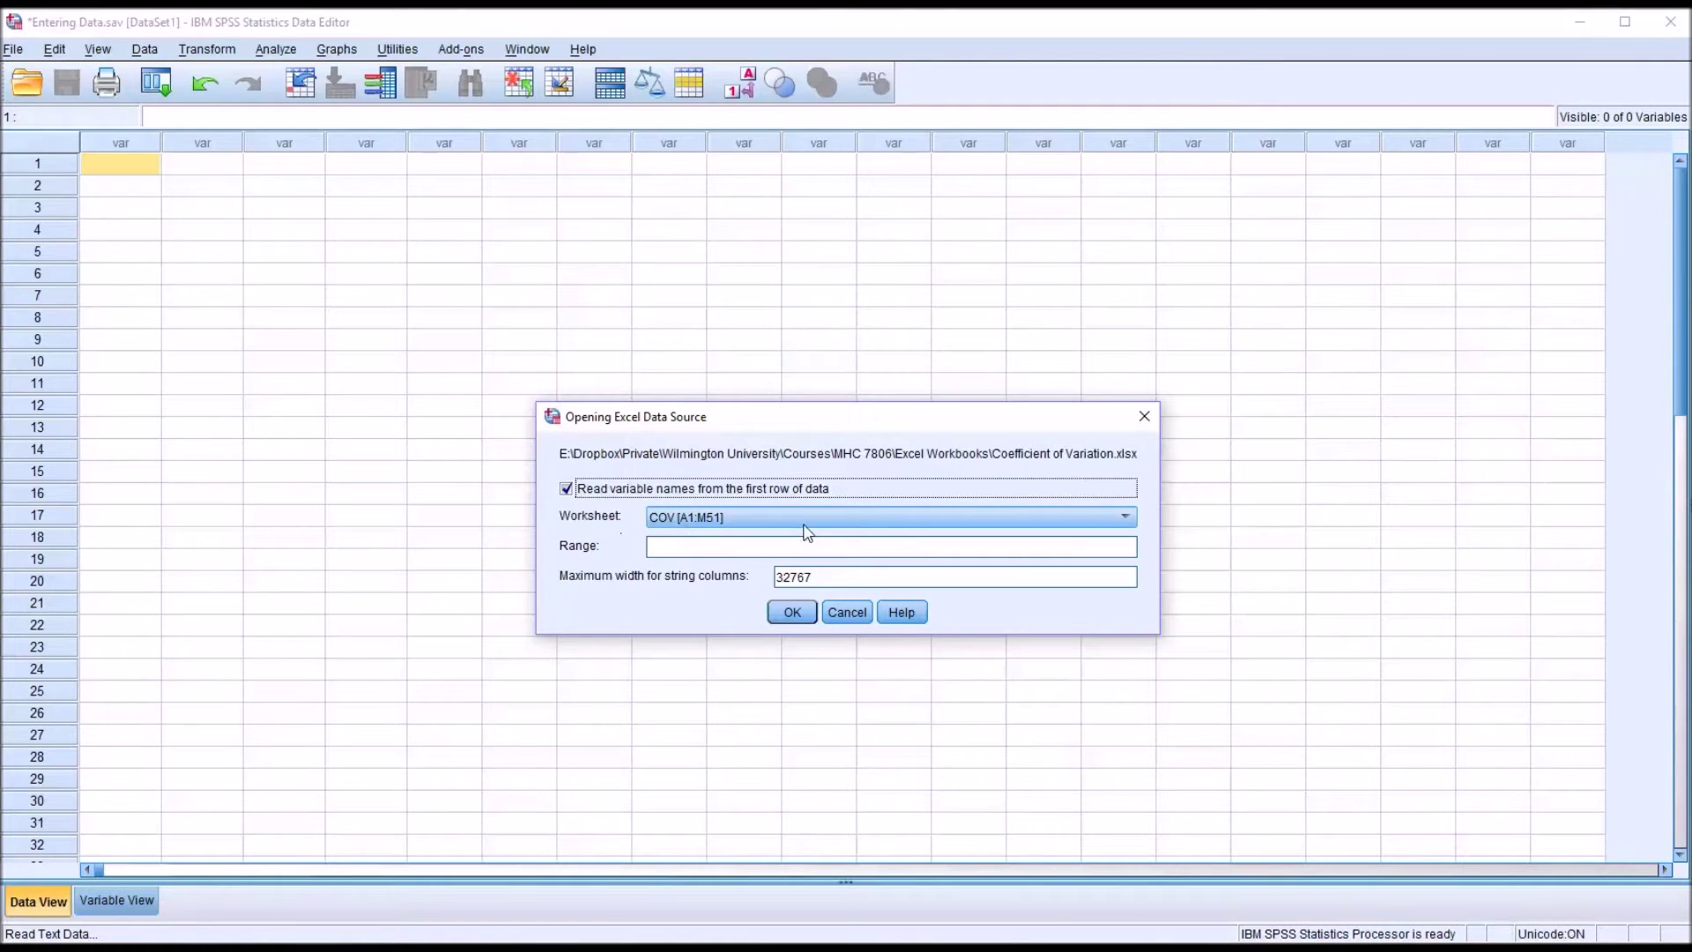
Import the 'Test Data [A1:D31]' worksheet, reading variable names from the first row.
{"action": "left_click", "coordinate": [809, 527]}
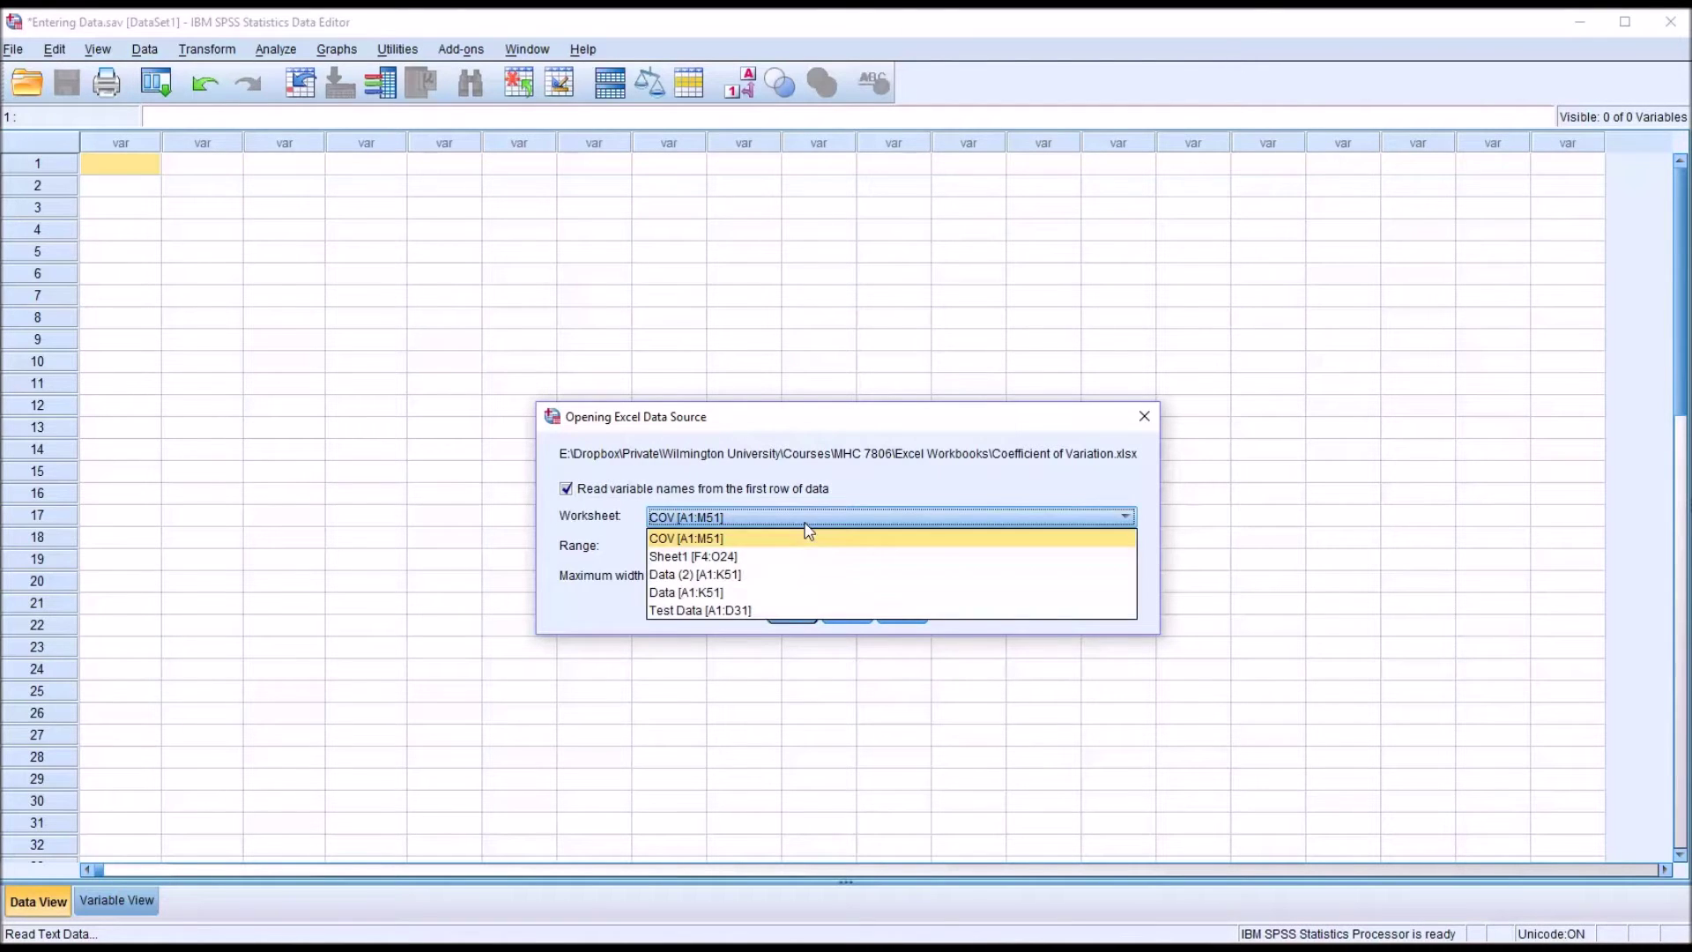
{"action": "left_click", "coordinate": [758, 612]}
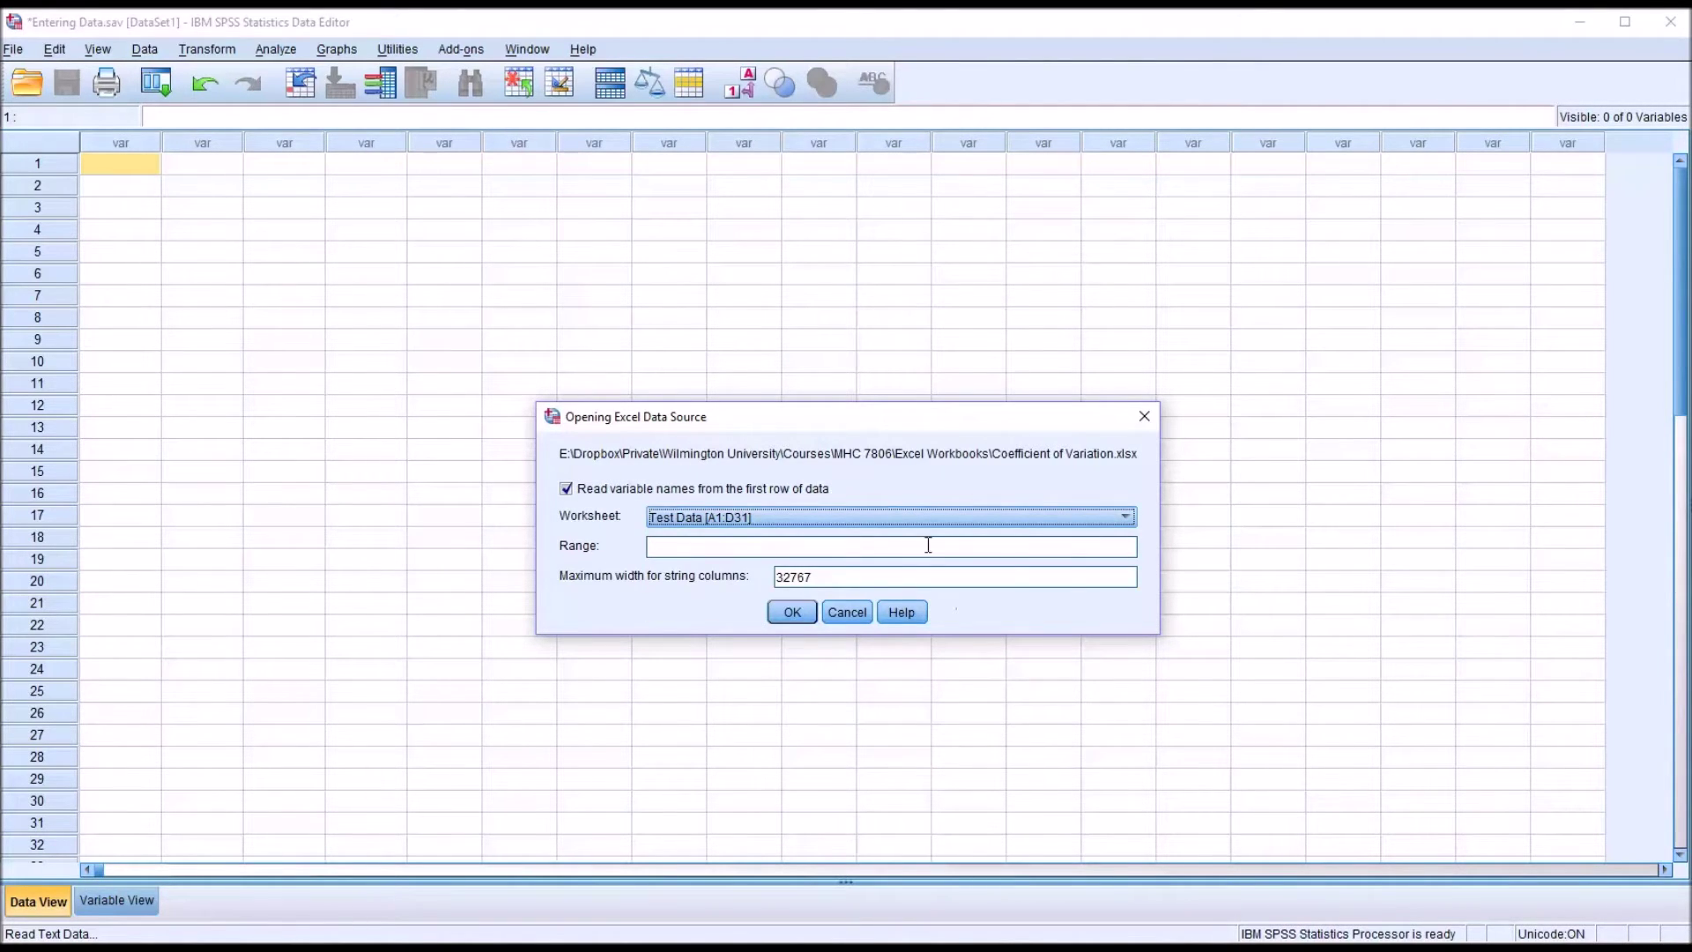
{"action": "left_click", "coordinate": [793, 611]}
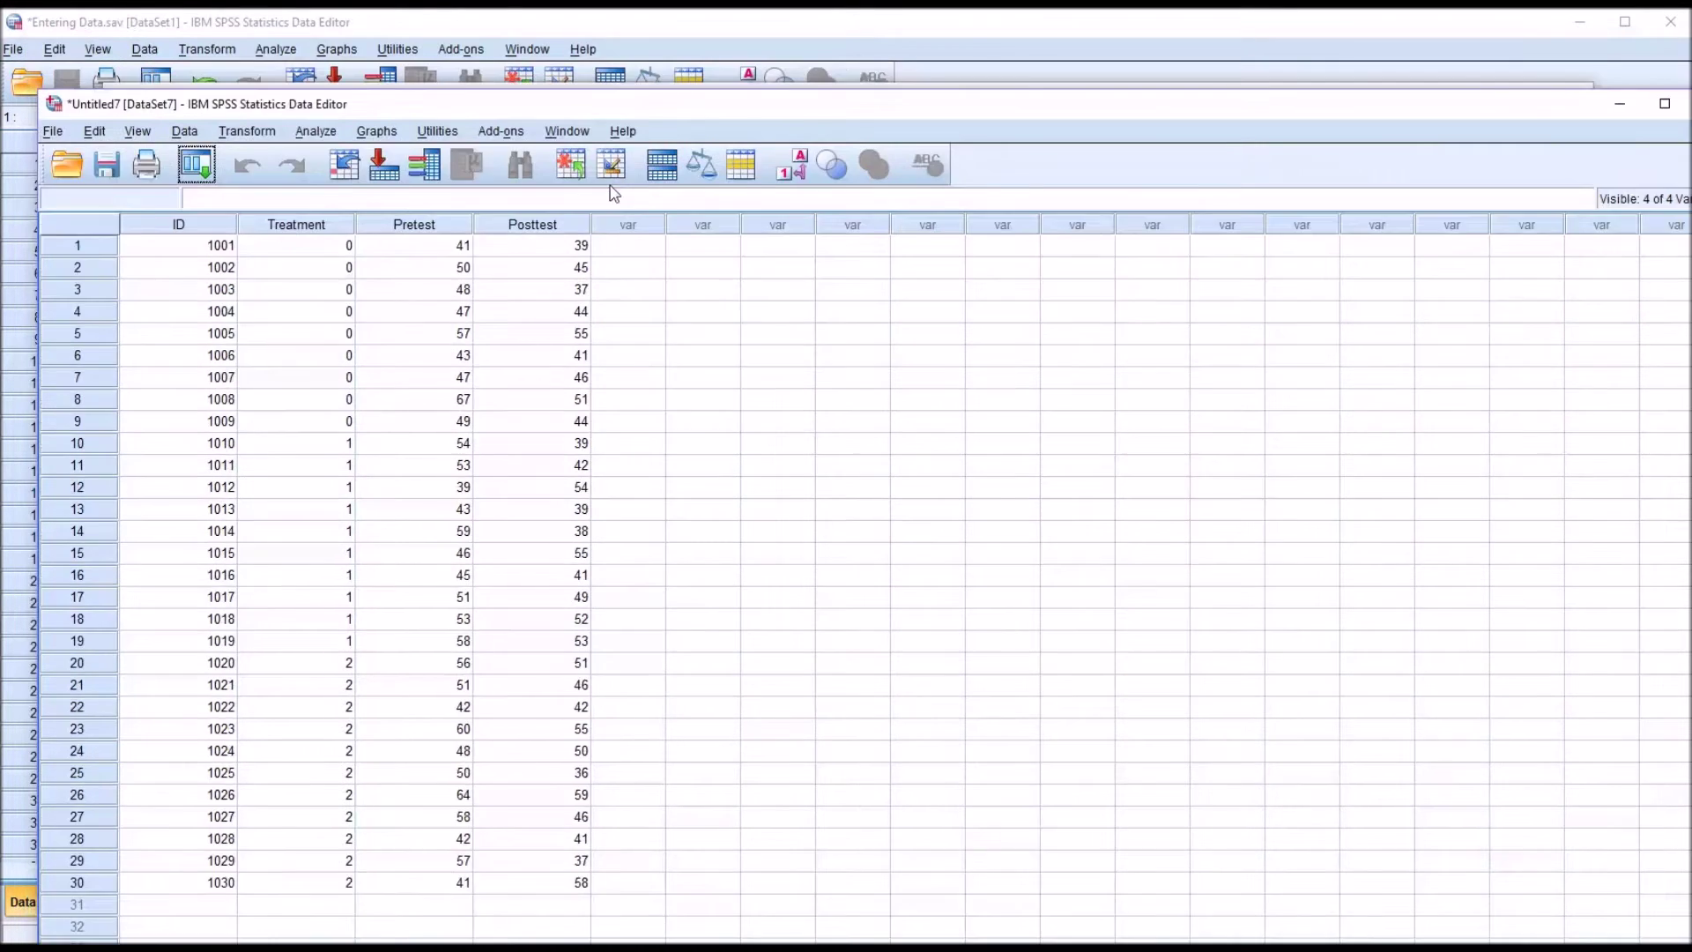
Minimize the Output Viewer and maximize the Untitled7 Data Editor.
{"action": "double_click", "coordinate": [589, 57]}
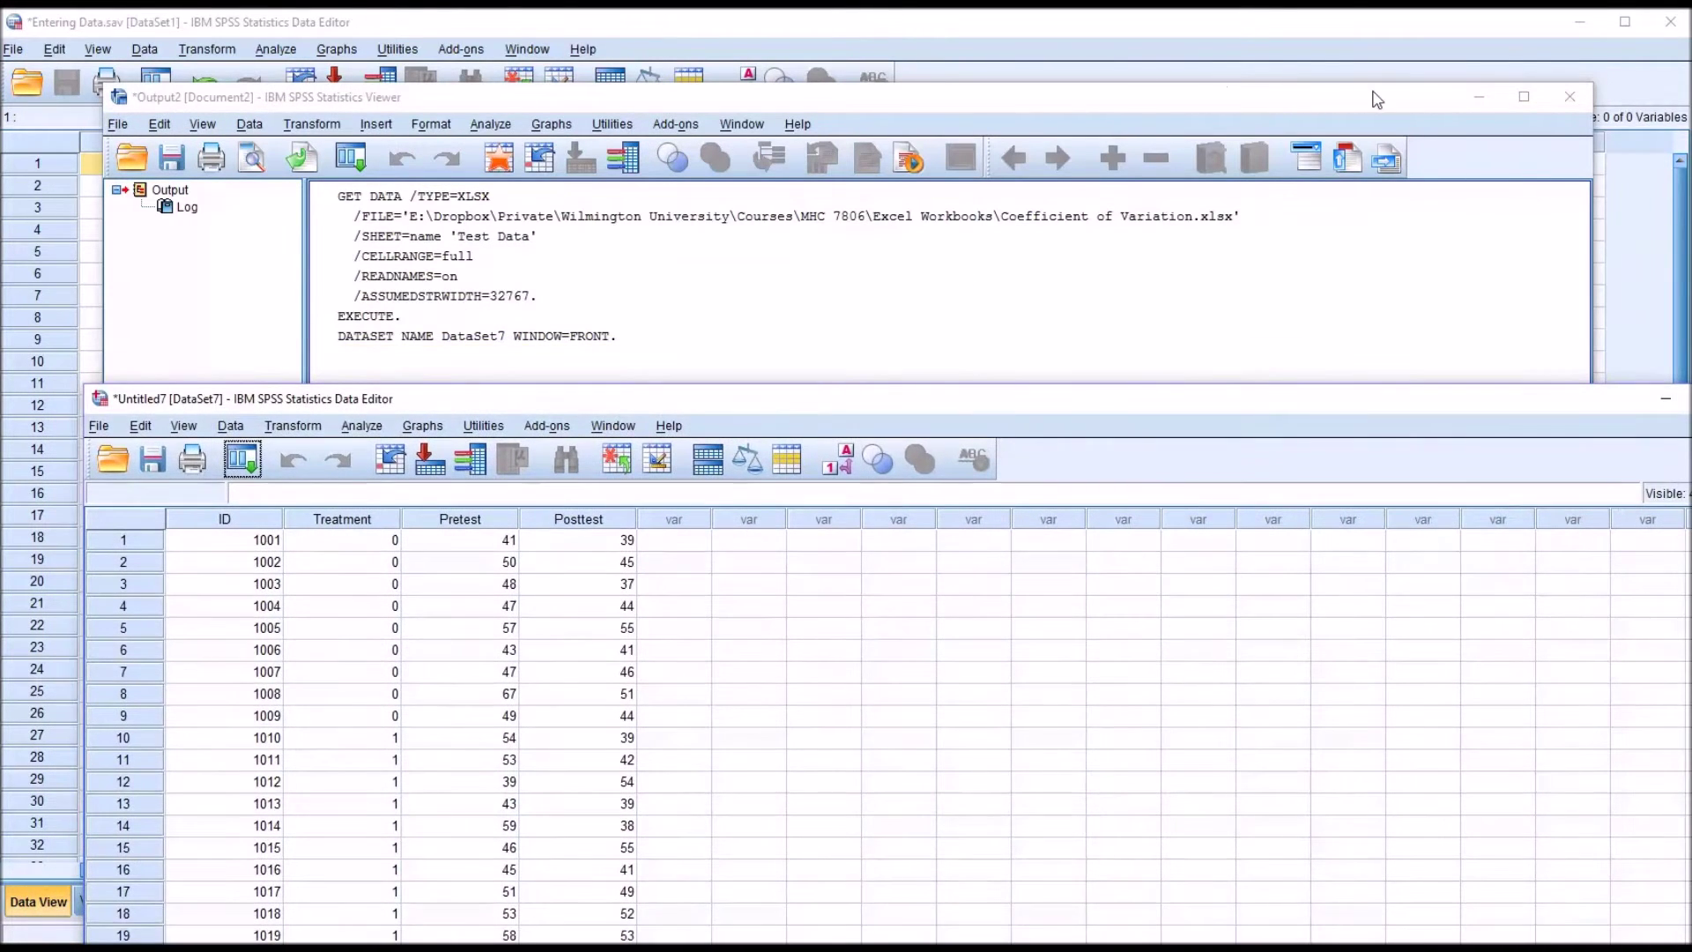
{"action": "left_click", "coordinate": [1479, 96]}
{"action": "left_click_drag", "start_coordinate": [1076, 408], "coordinate": [989, 5]}
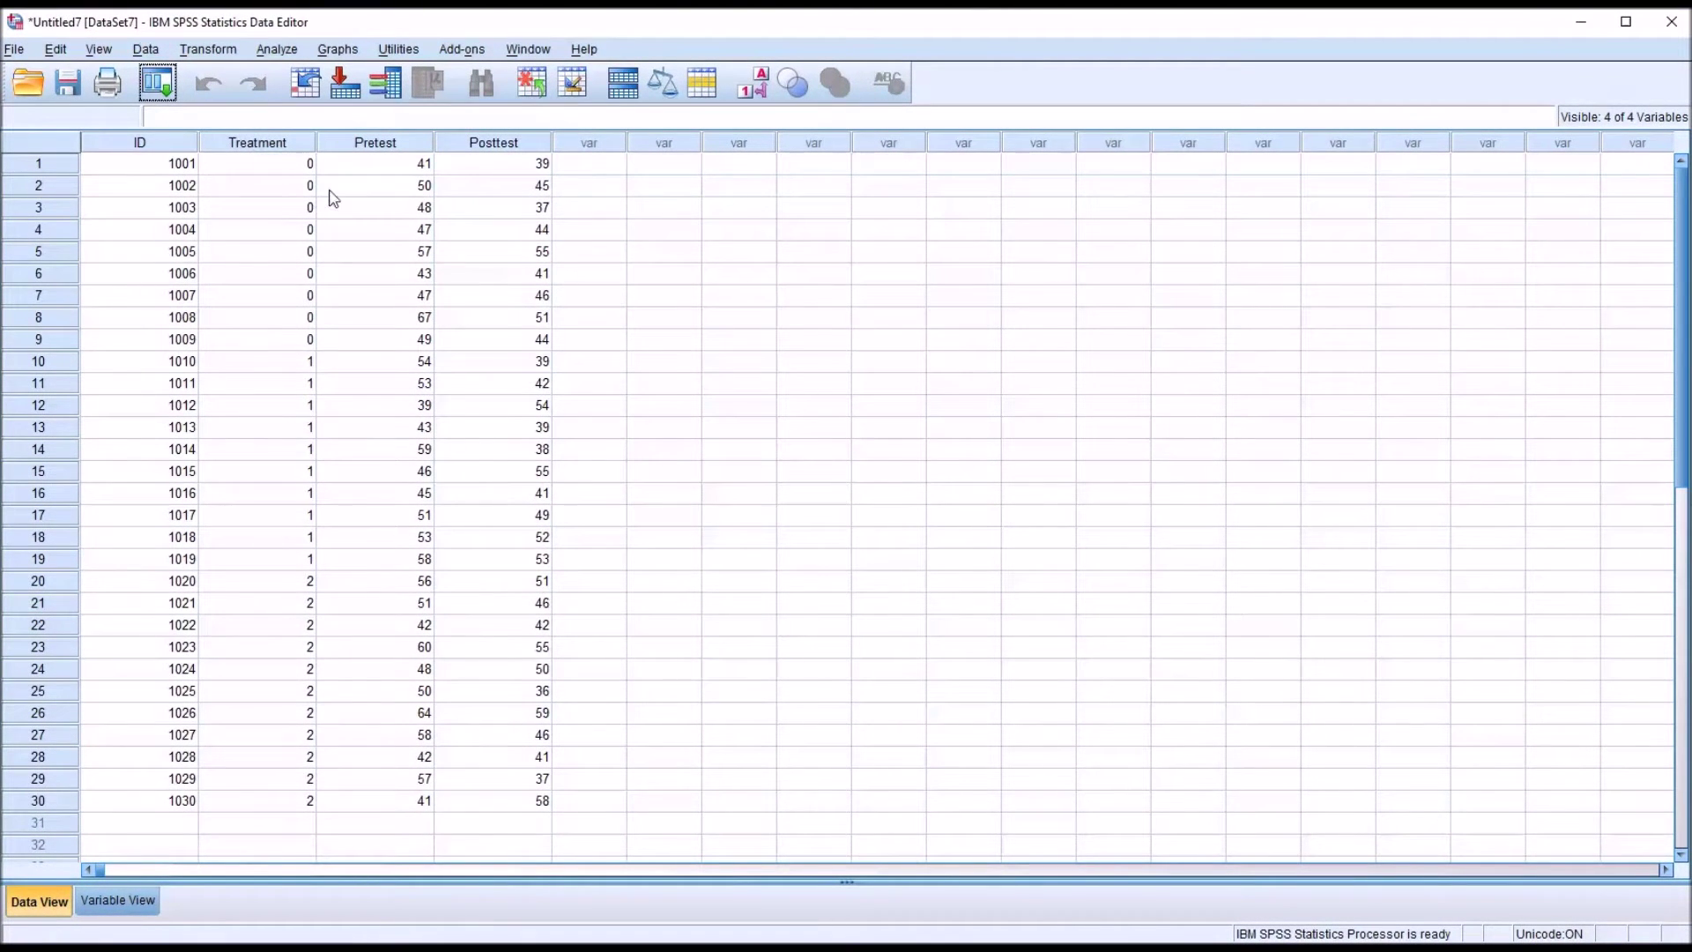
Check the Treatment values in cases 1, 10 and 20, where each group begins.
{"action": "left_click", "coordinate": [263, 170]}
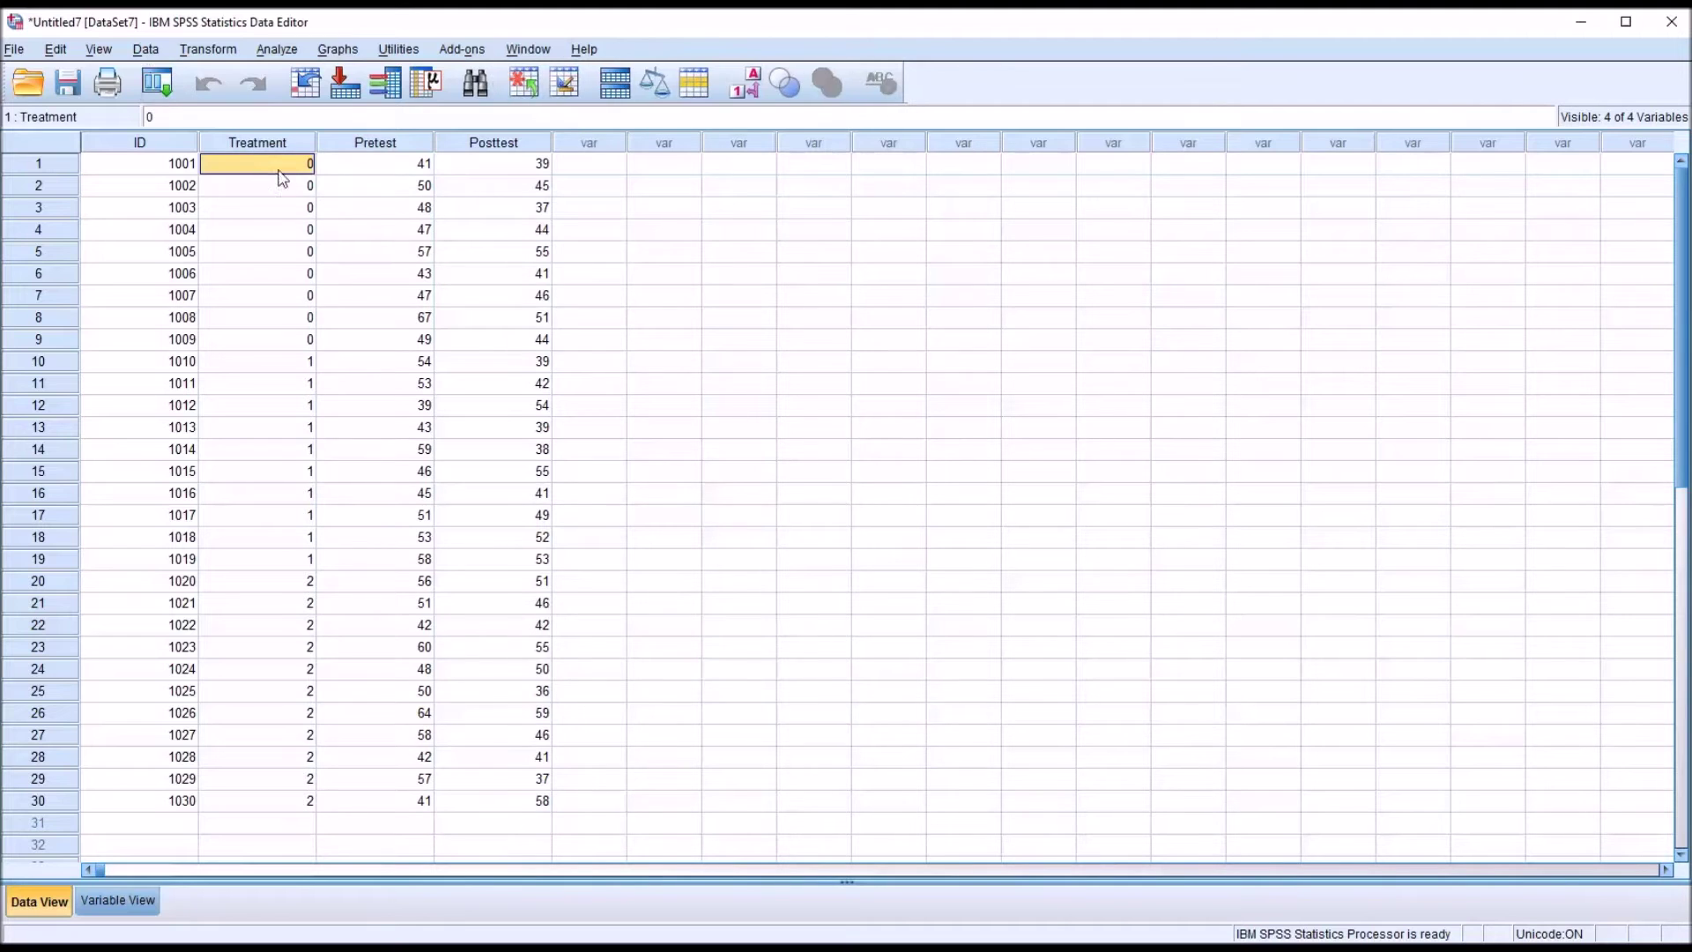
{"action": "left_click", "coordinate": [264, 364]}
{"action": "left_click", "coordinate": [275, 582]}
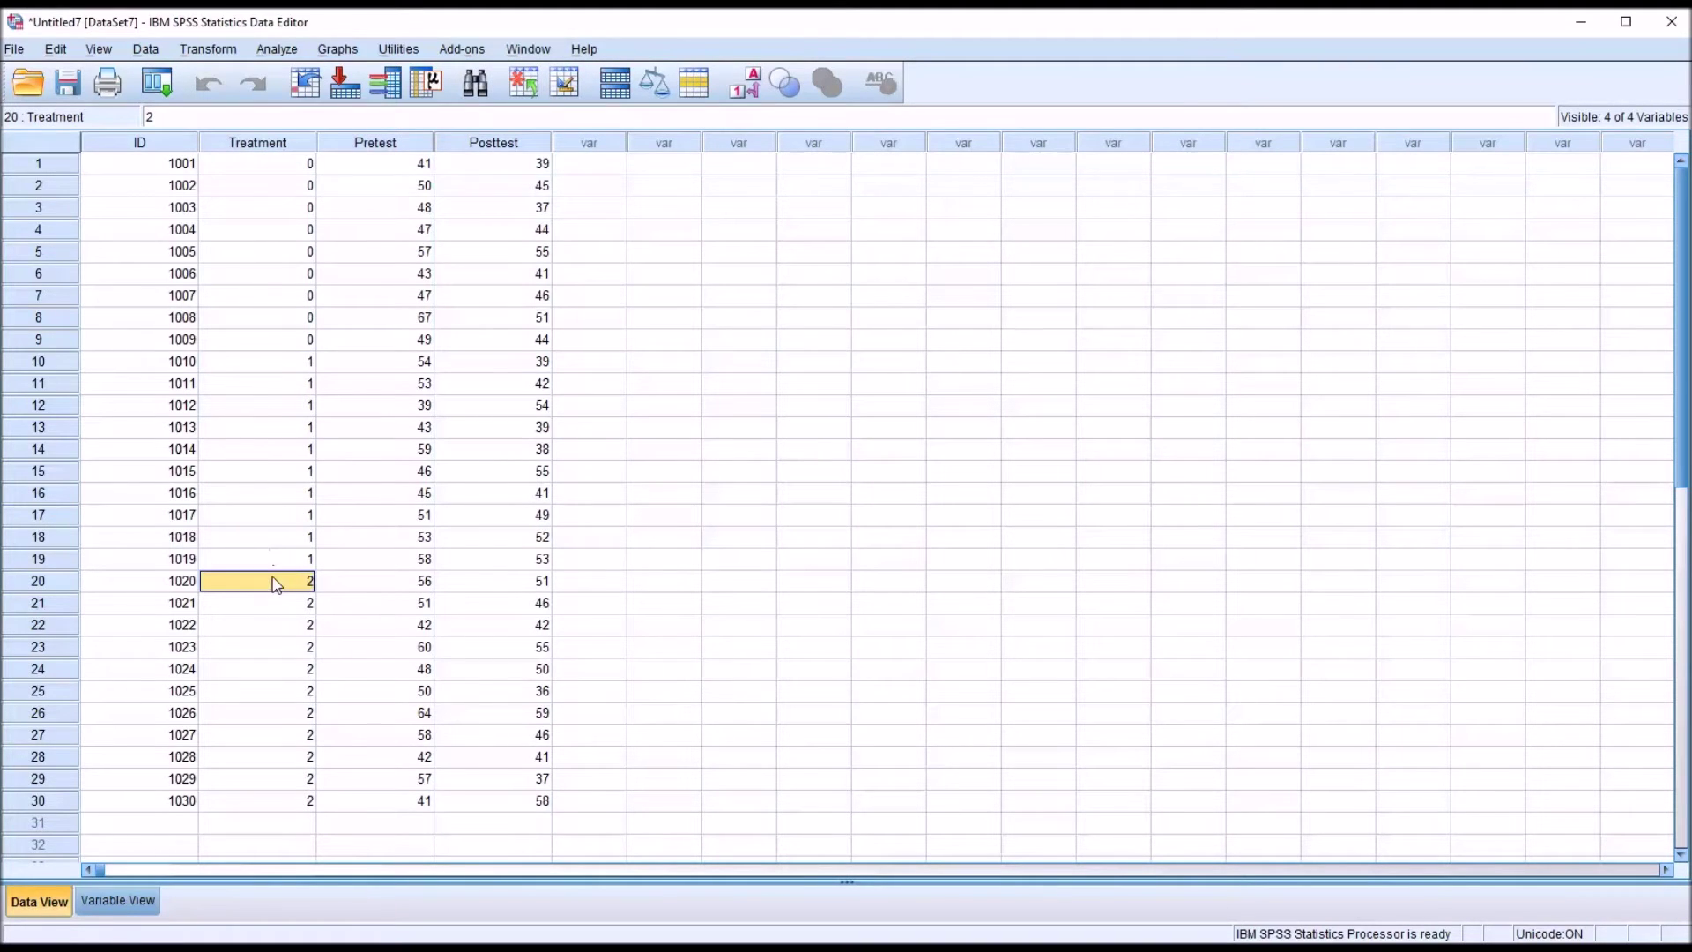
{"action": "left_click", "coordinate": [259, 167]}
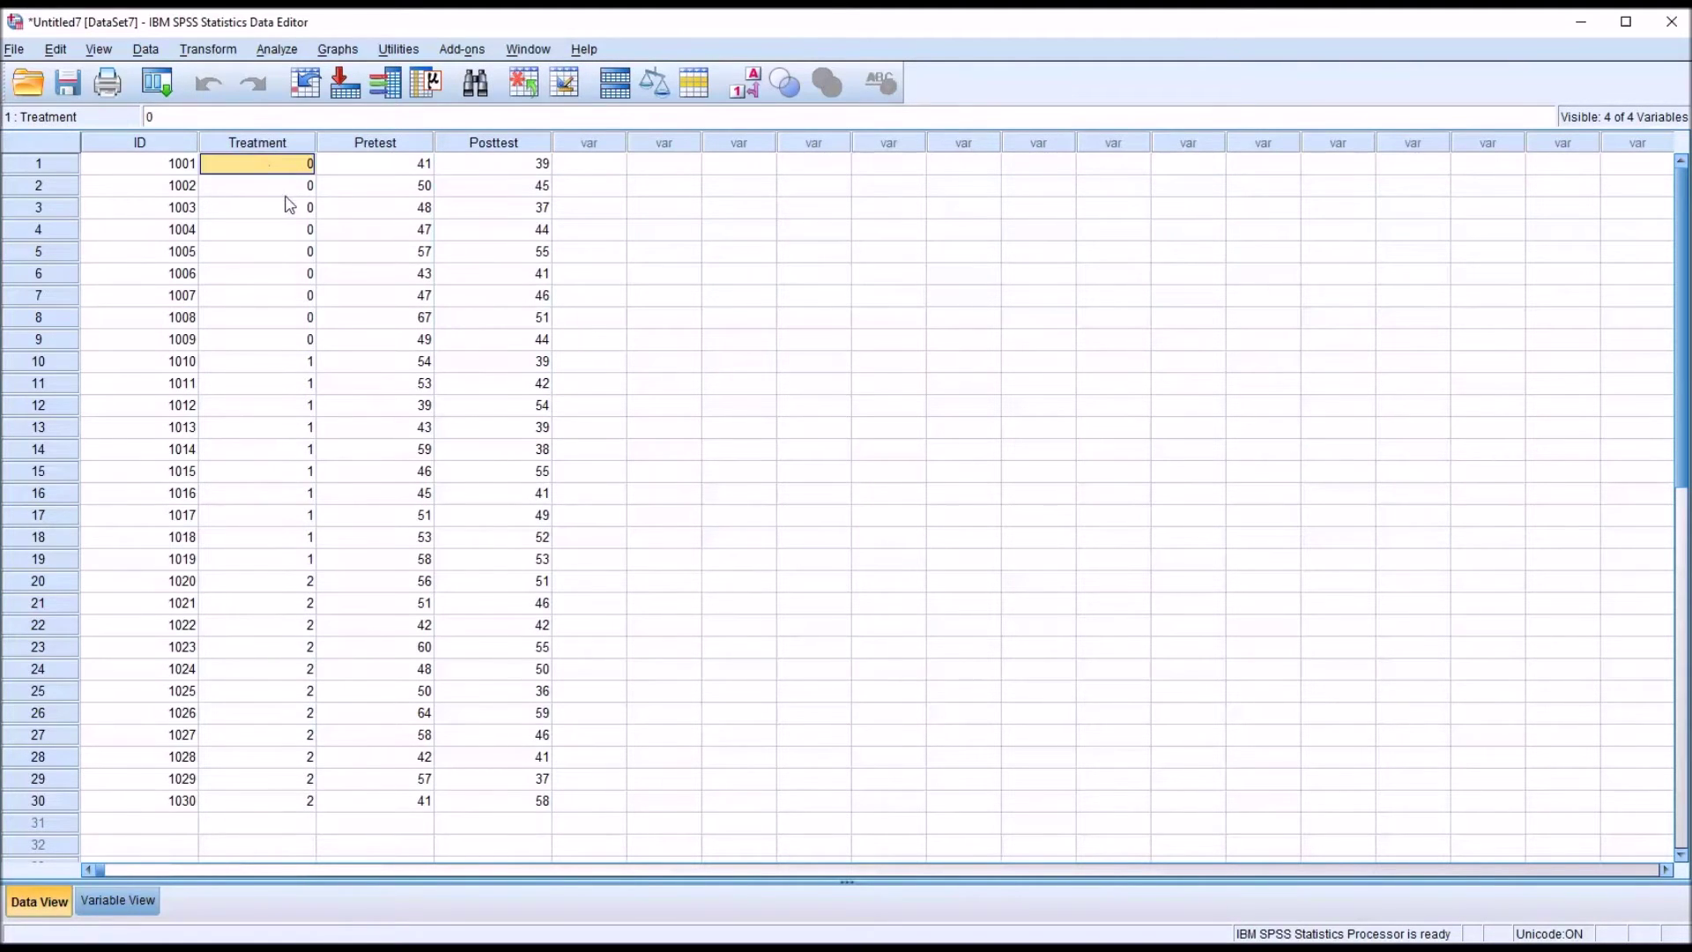
In Variable View, open the value labels editor for the Treatment variable.
{"action": "left_click", "coordinate": [126, 909]}
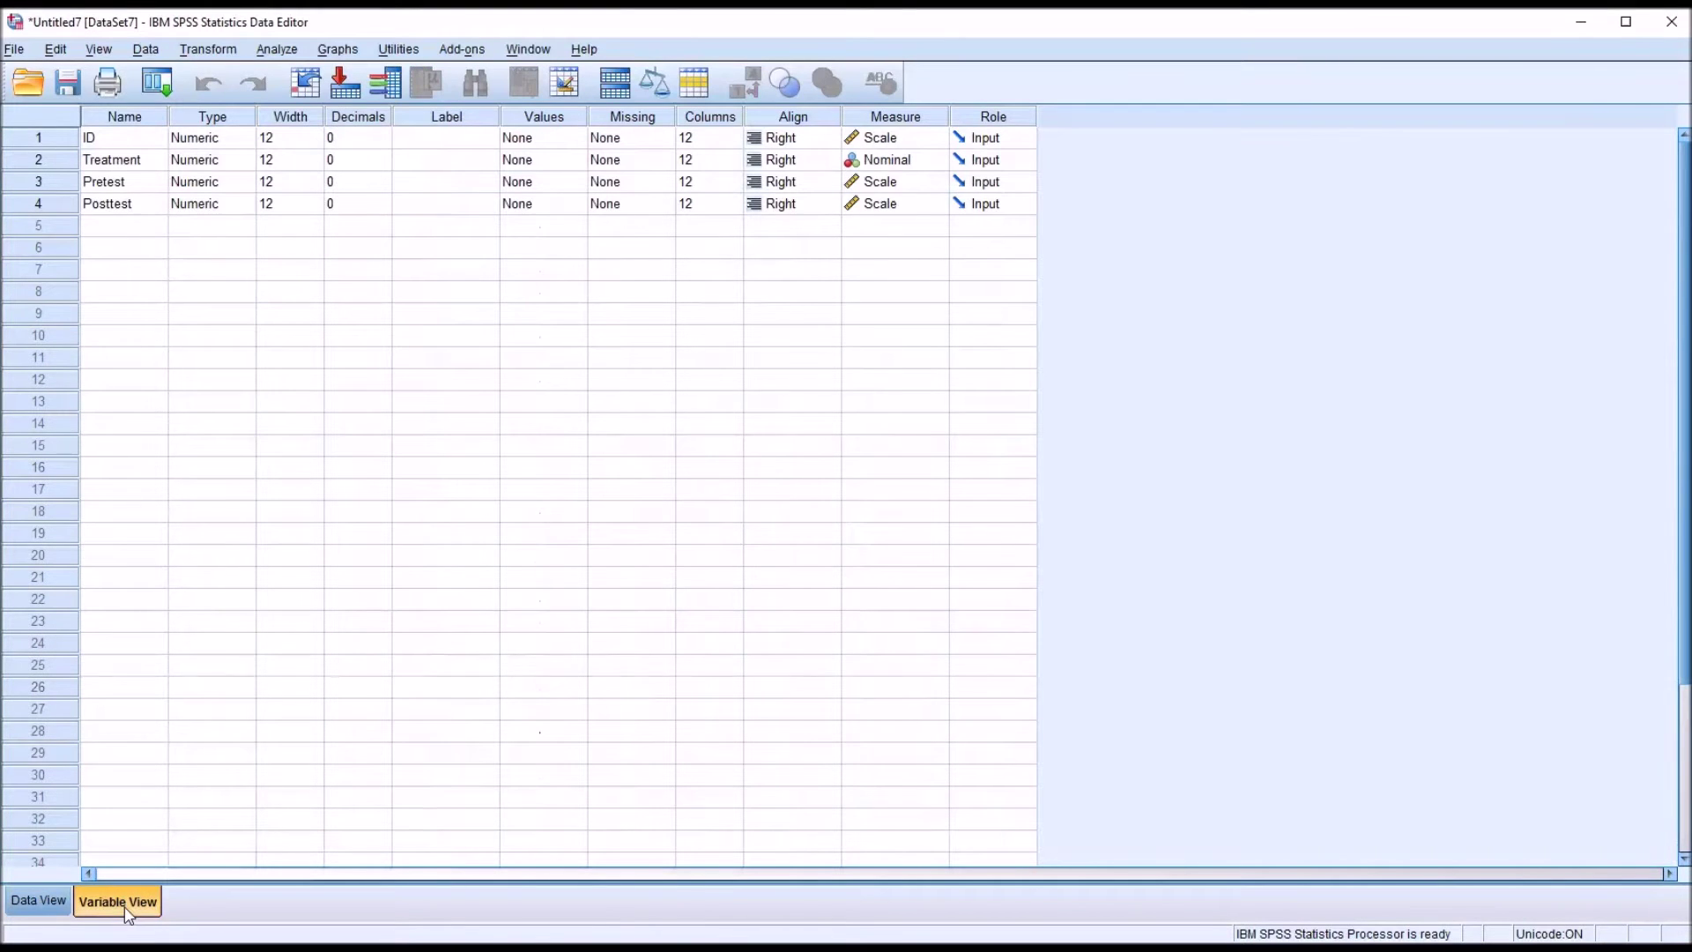
{"action": "left_click", "coordinate": [41, 908]}
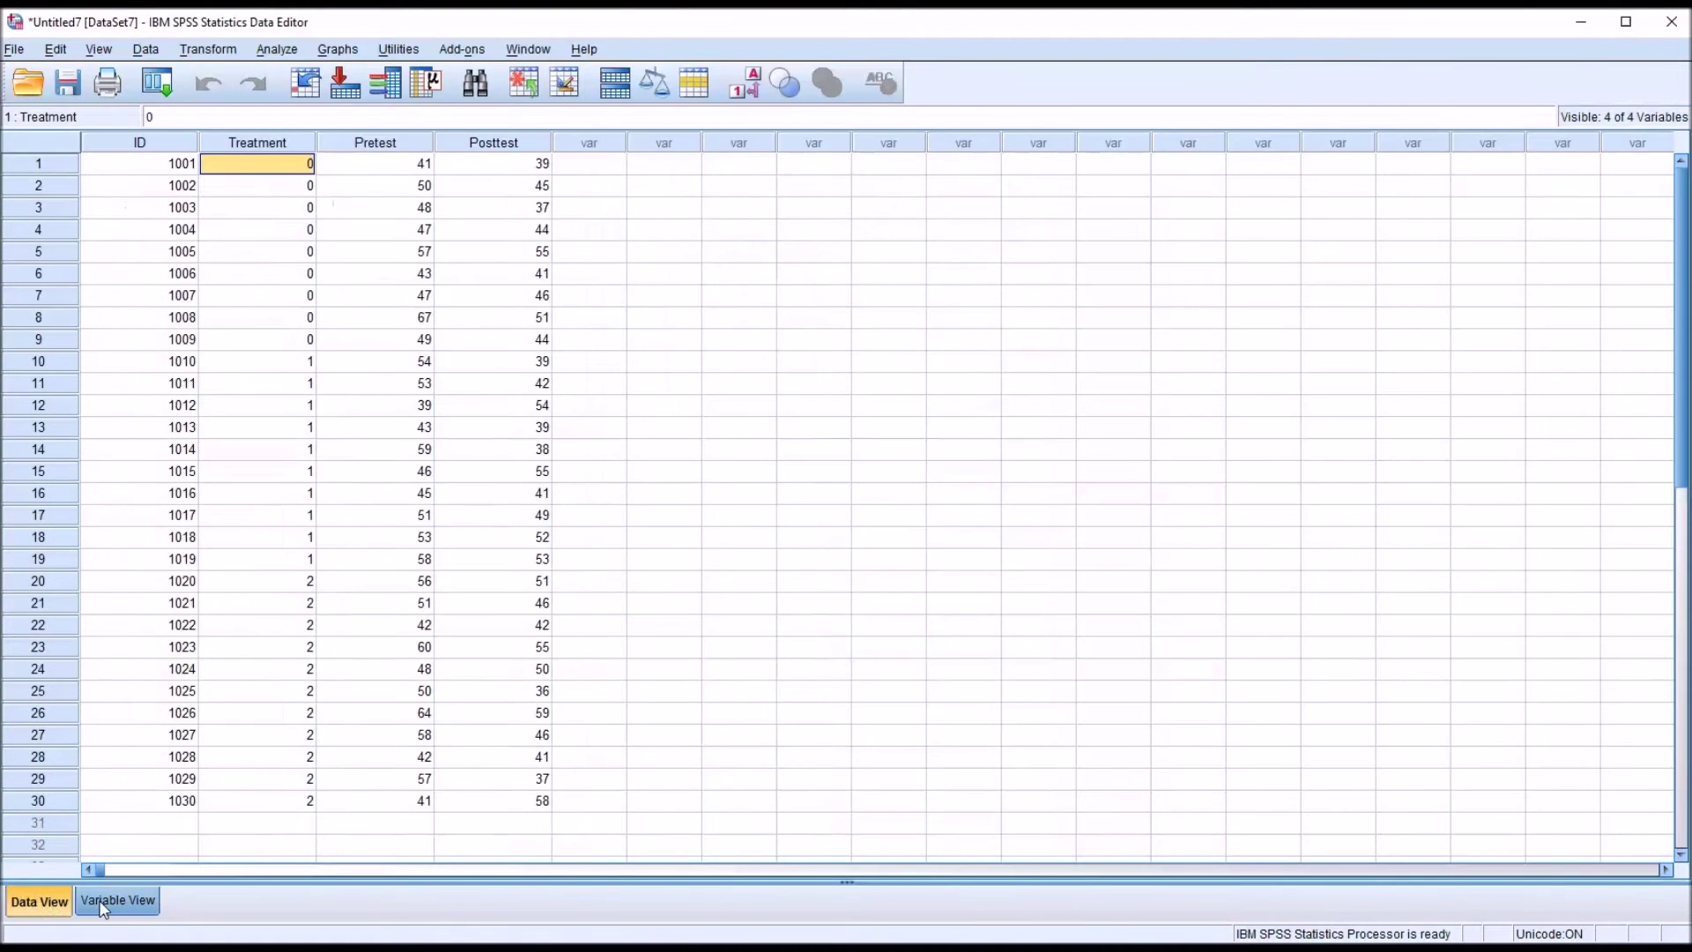
{"action": "left_click", "coordinate": [101, 909]}
{"action": "left_click", "coordinate": [48, 908]}
{"action": "left_click", "coordinate": [115, 901]}
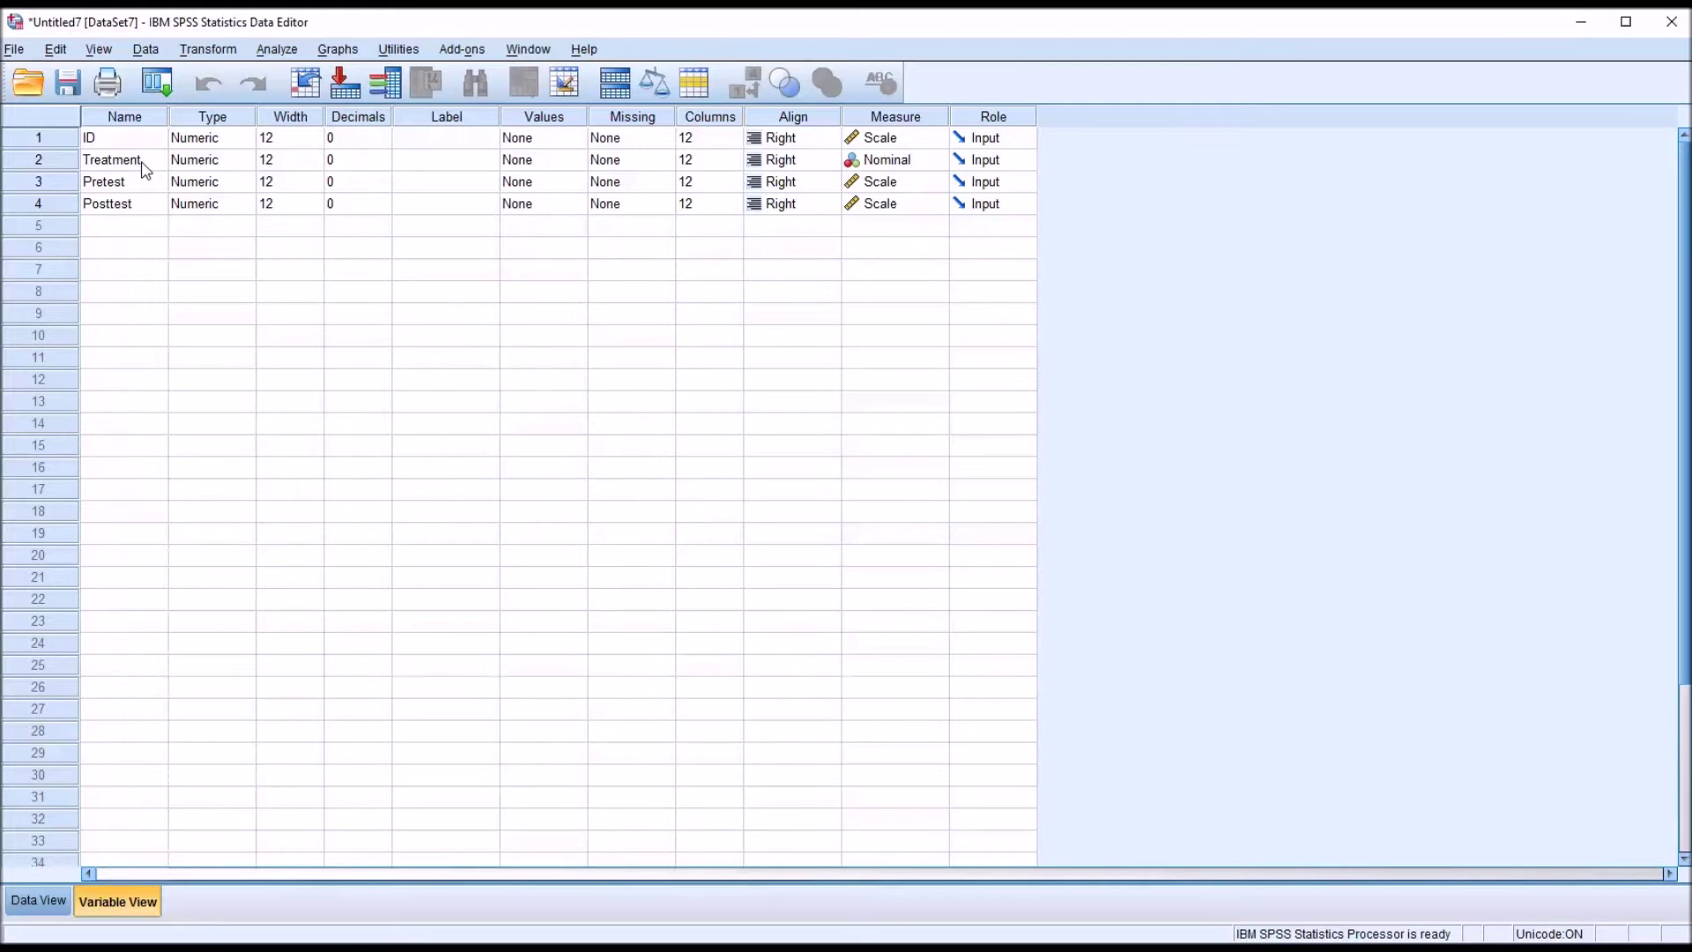
{"action": "left_click", "coordinate": [558, 167]}
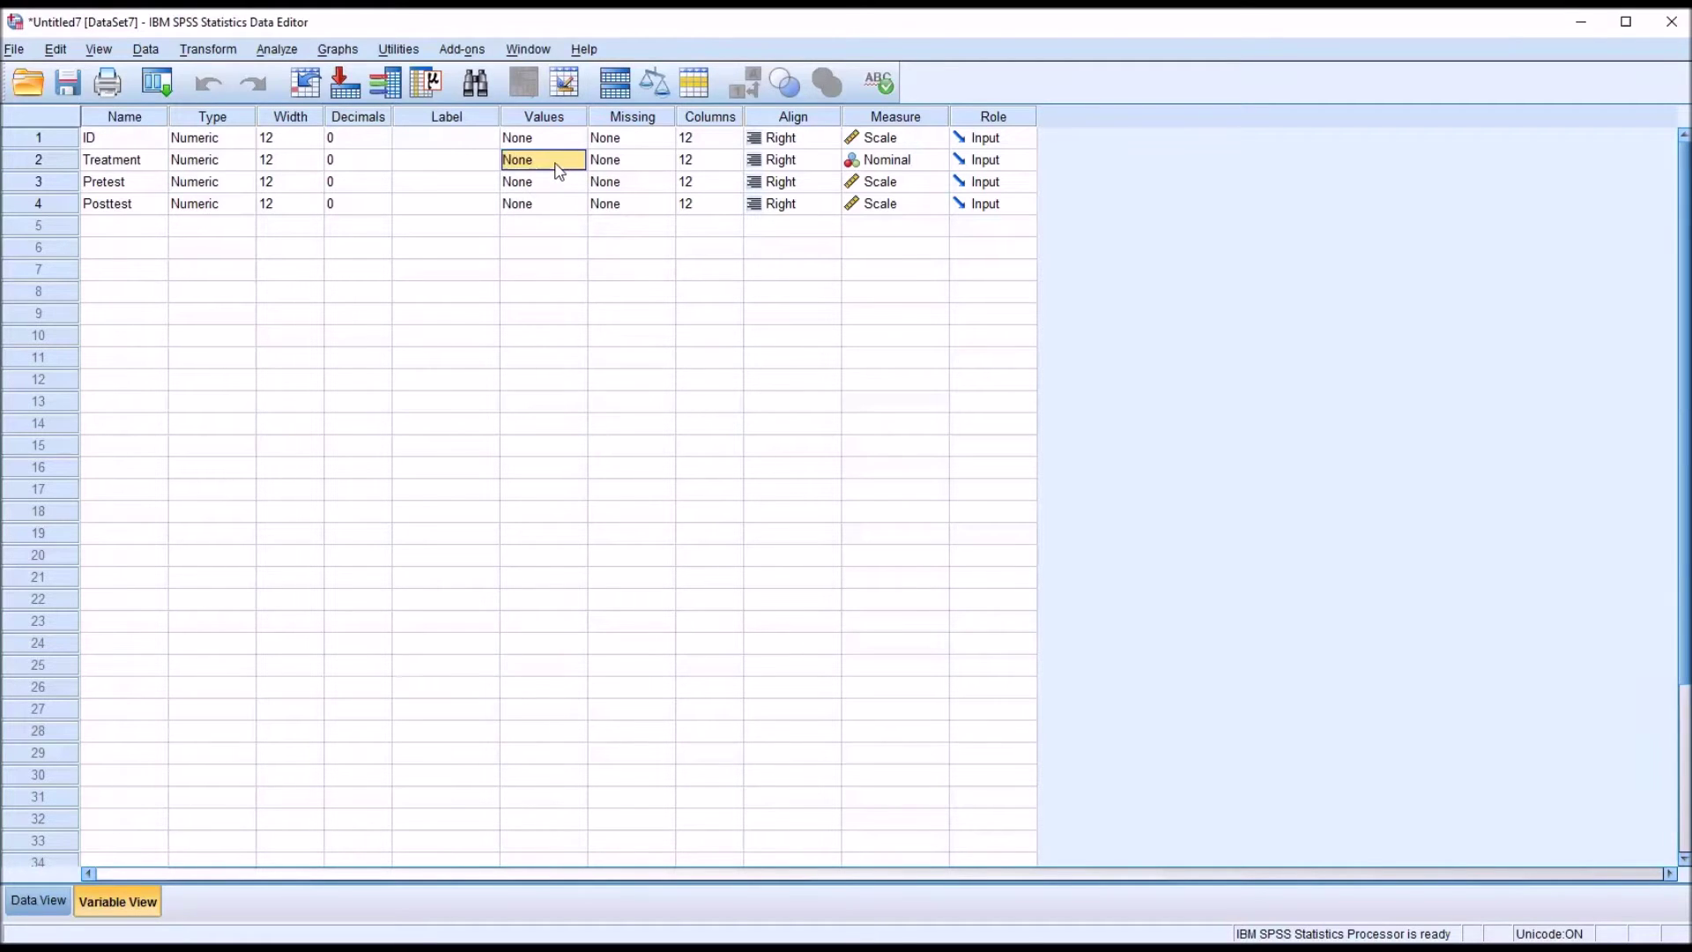
{"action": "left_click", "coordinate": [579, 168]}
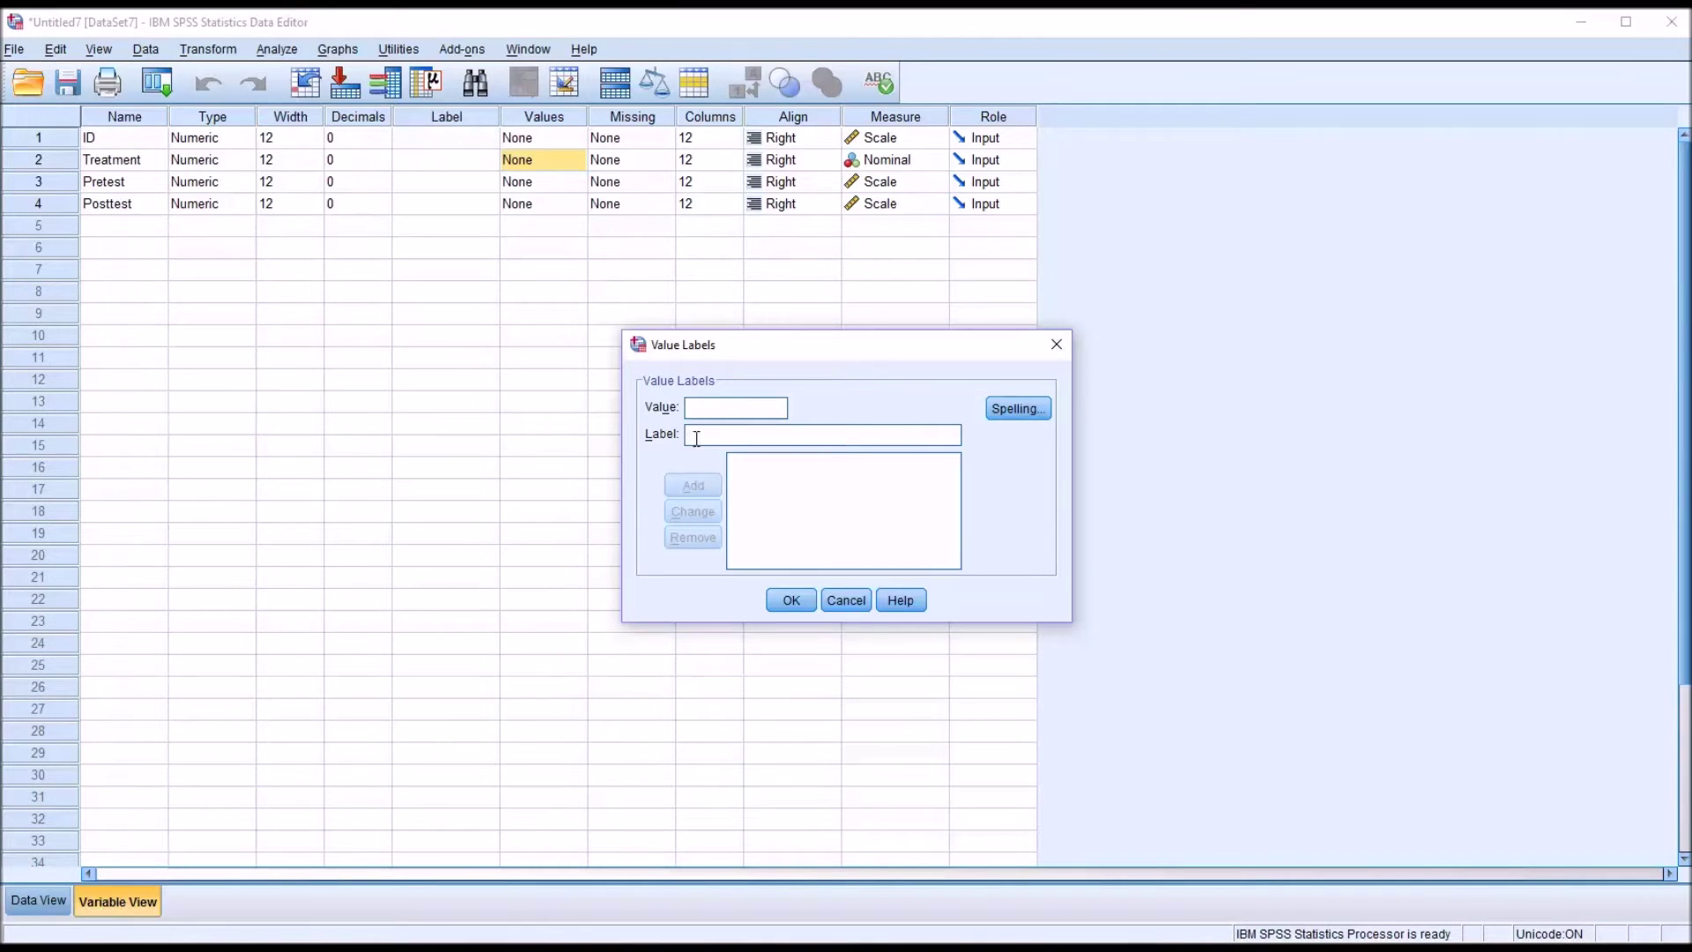
Add labels 0 = CBT, 1 = Psychodynamic and 2 = Treatment as Usual, then confirm.
{"action": "type", "text": "0"}
{"action": "type", "text": "C"}
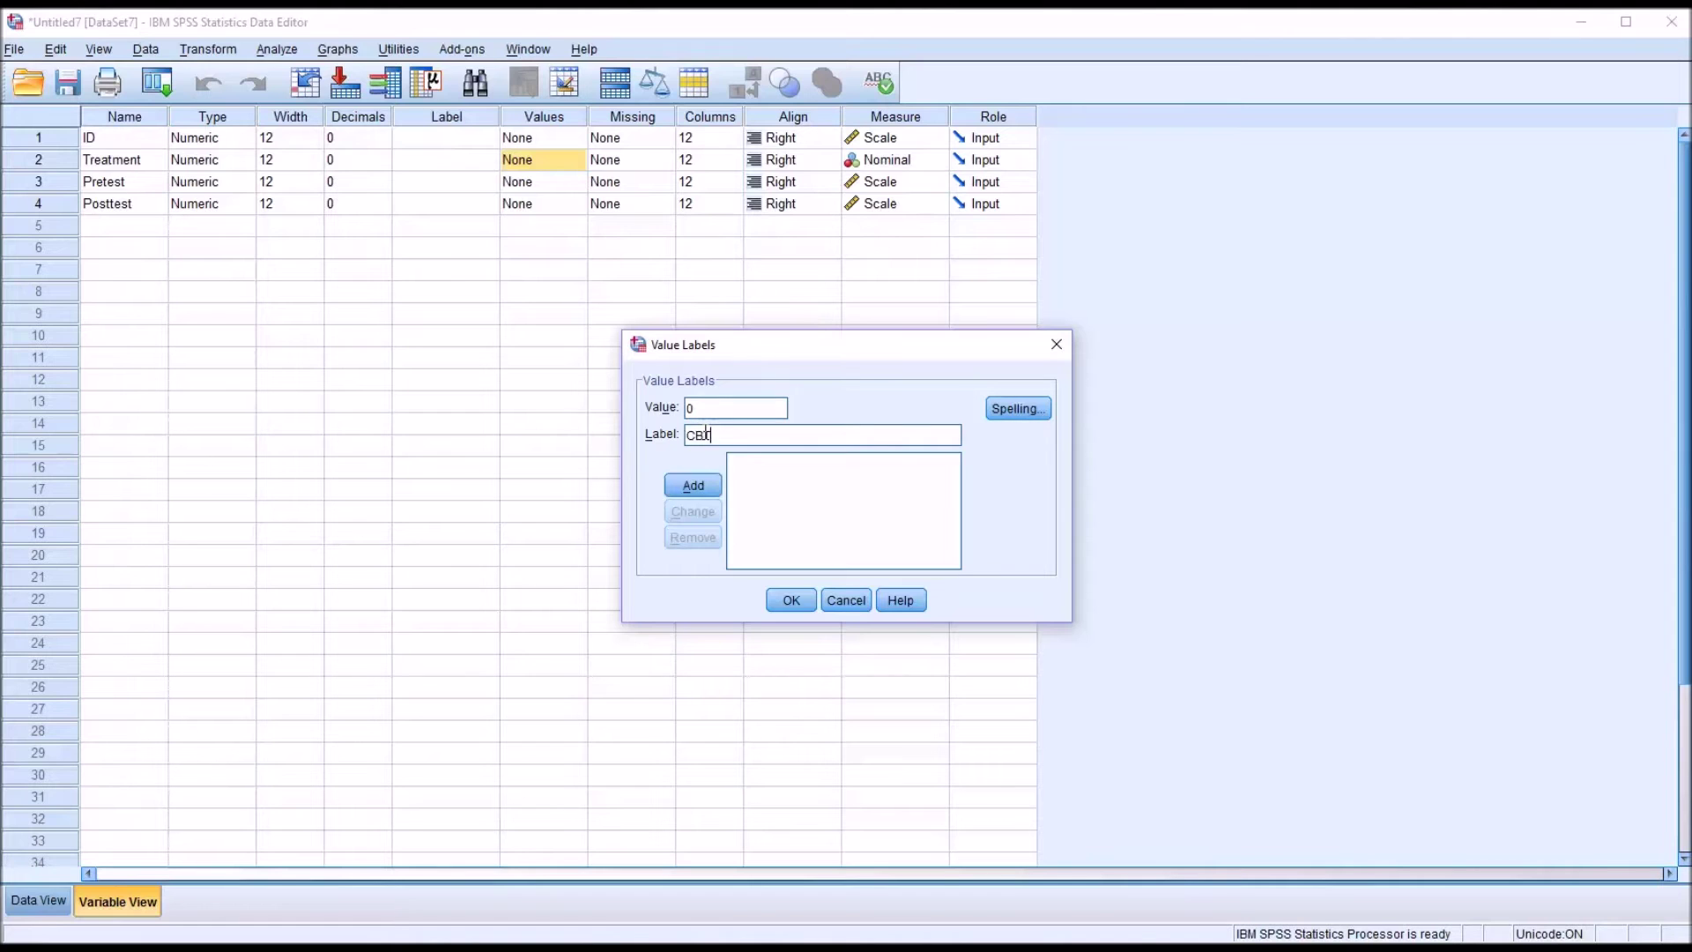
{"action": "type", "text": "BT"}
{"action": "left_click", "coordinate": [691, 485]}
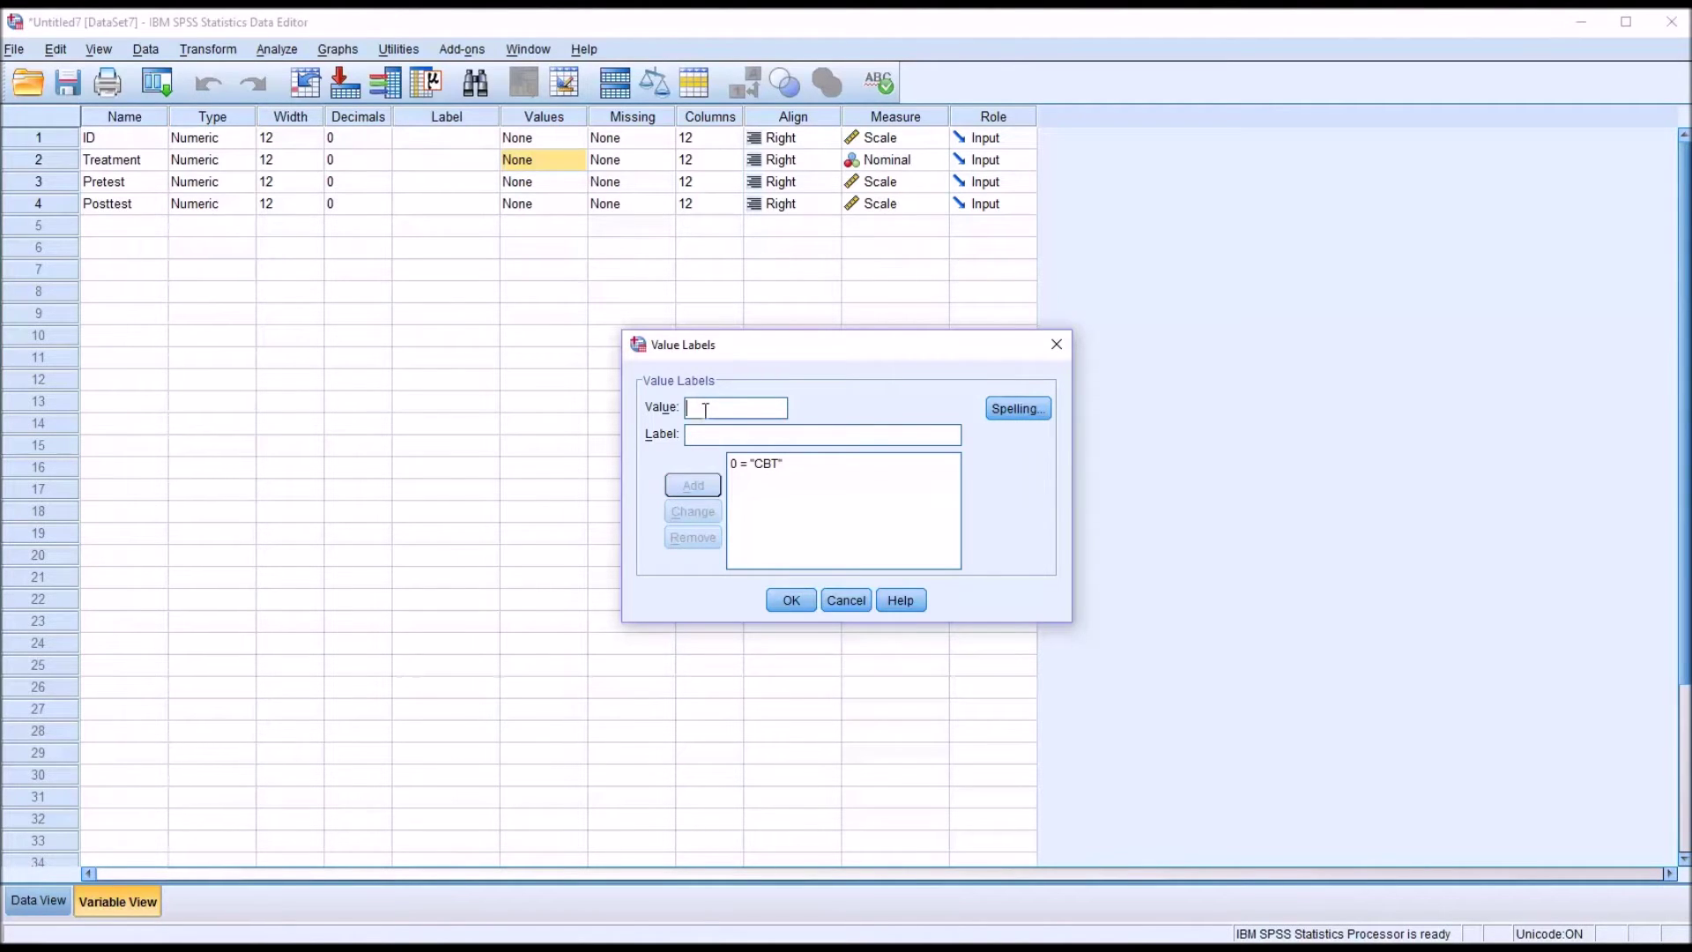
{"action": "type", "text": "1 = \""}
{"action": "type", "text": "Psychodynamic"}
{"action": "left_click", "coordinate": [682, 488]}
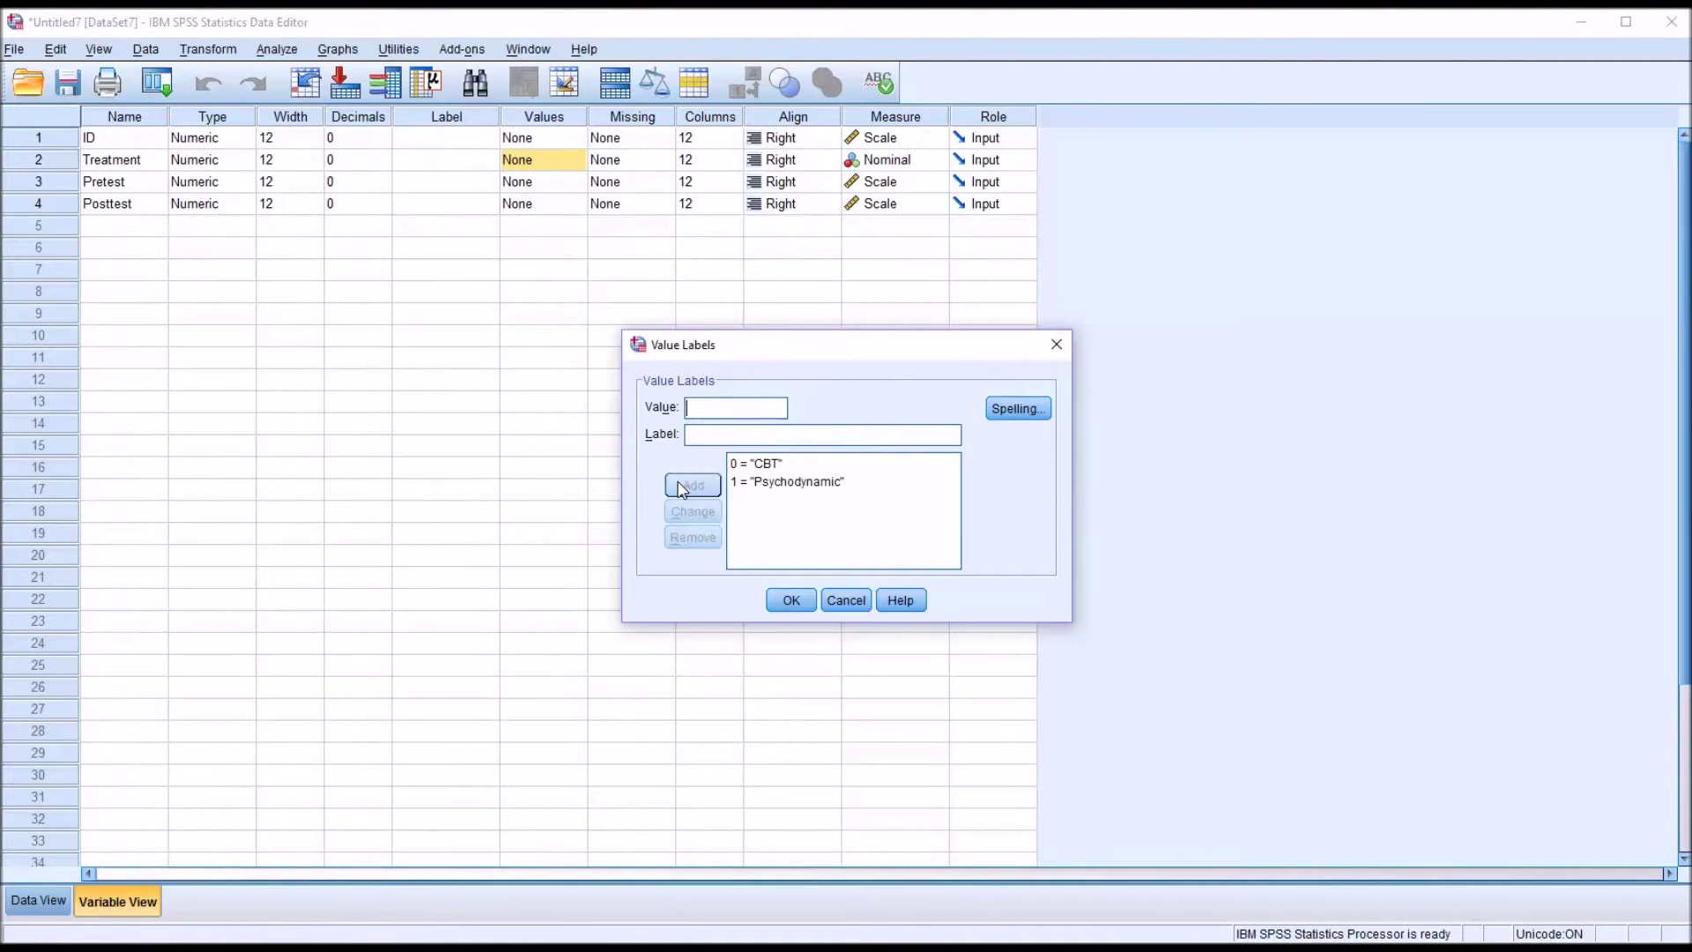
{"action": "type", "text": "2"}
{"action": "left_click", "coordinate": [702, 435]}
{"action": "type", "text": "Treatment as Usual"}
{"action": "left_click", "coordinate": [693, 486]}
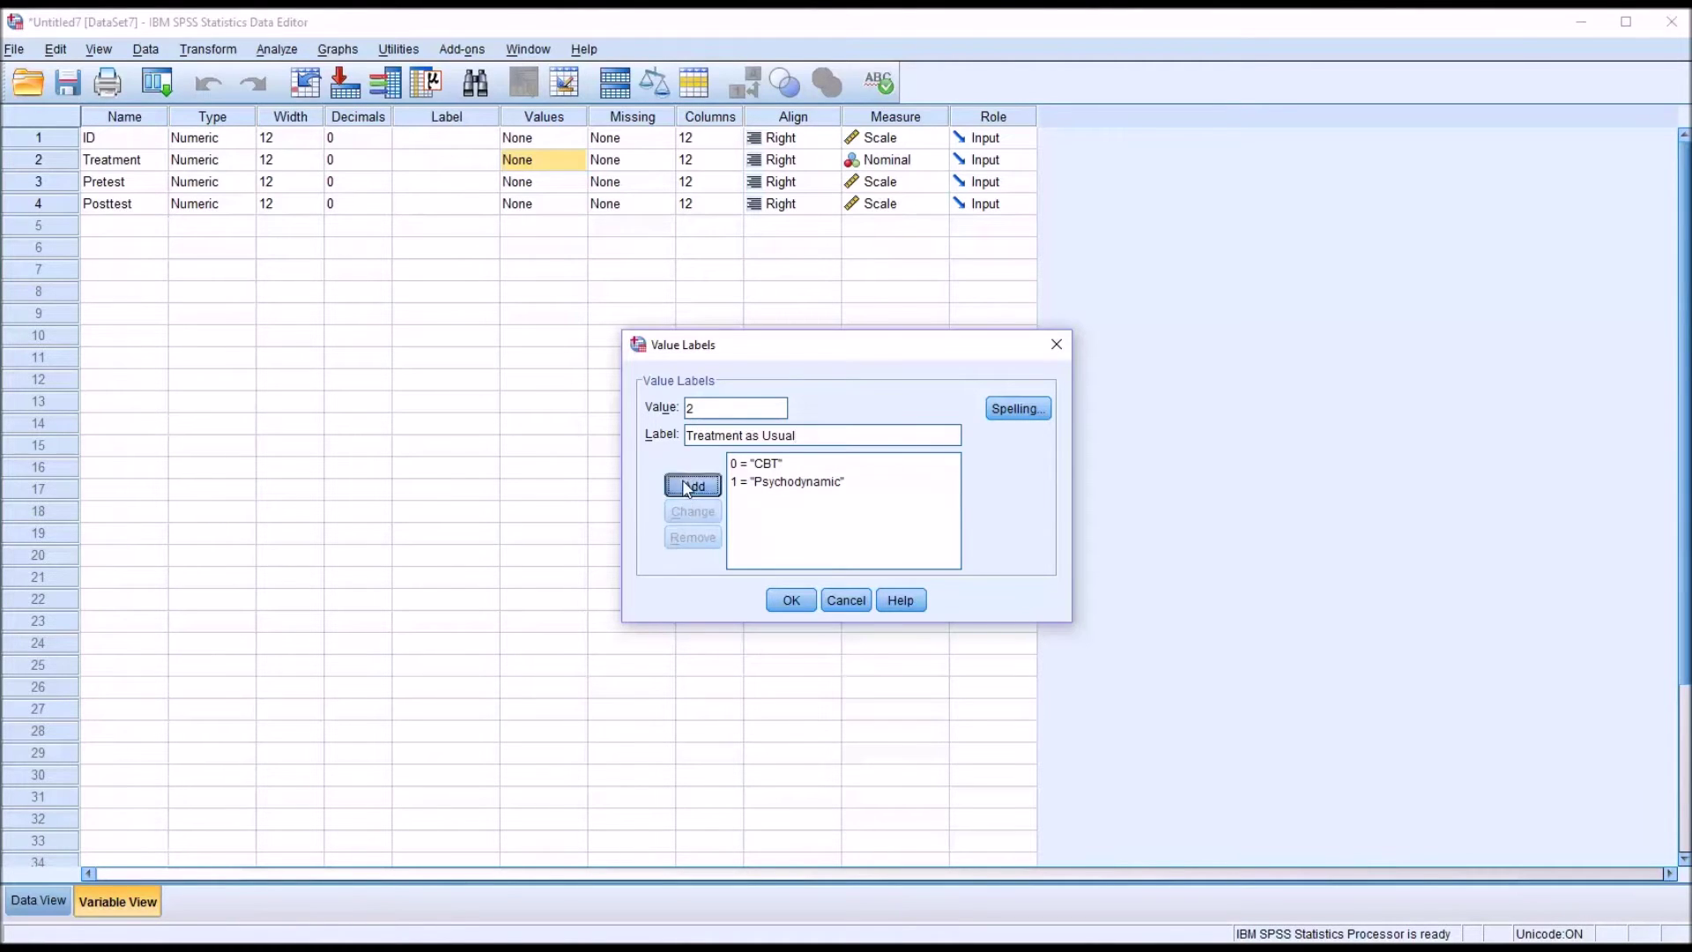
{"action": "left_click", "coordinate": [787, 598]}
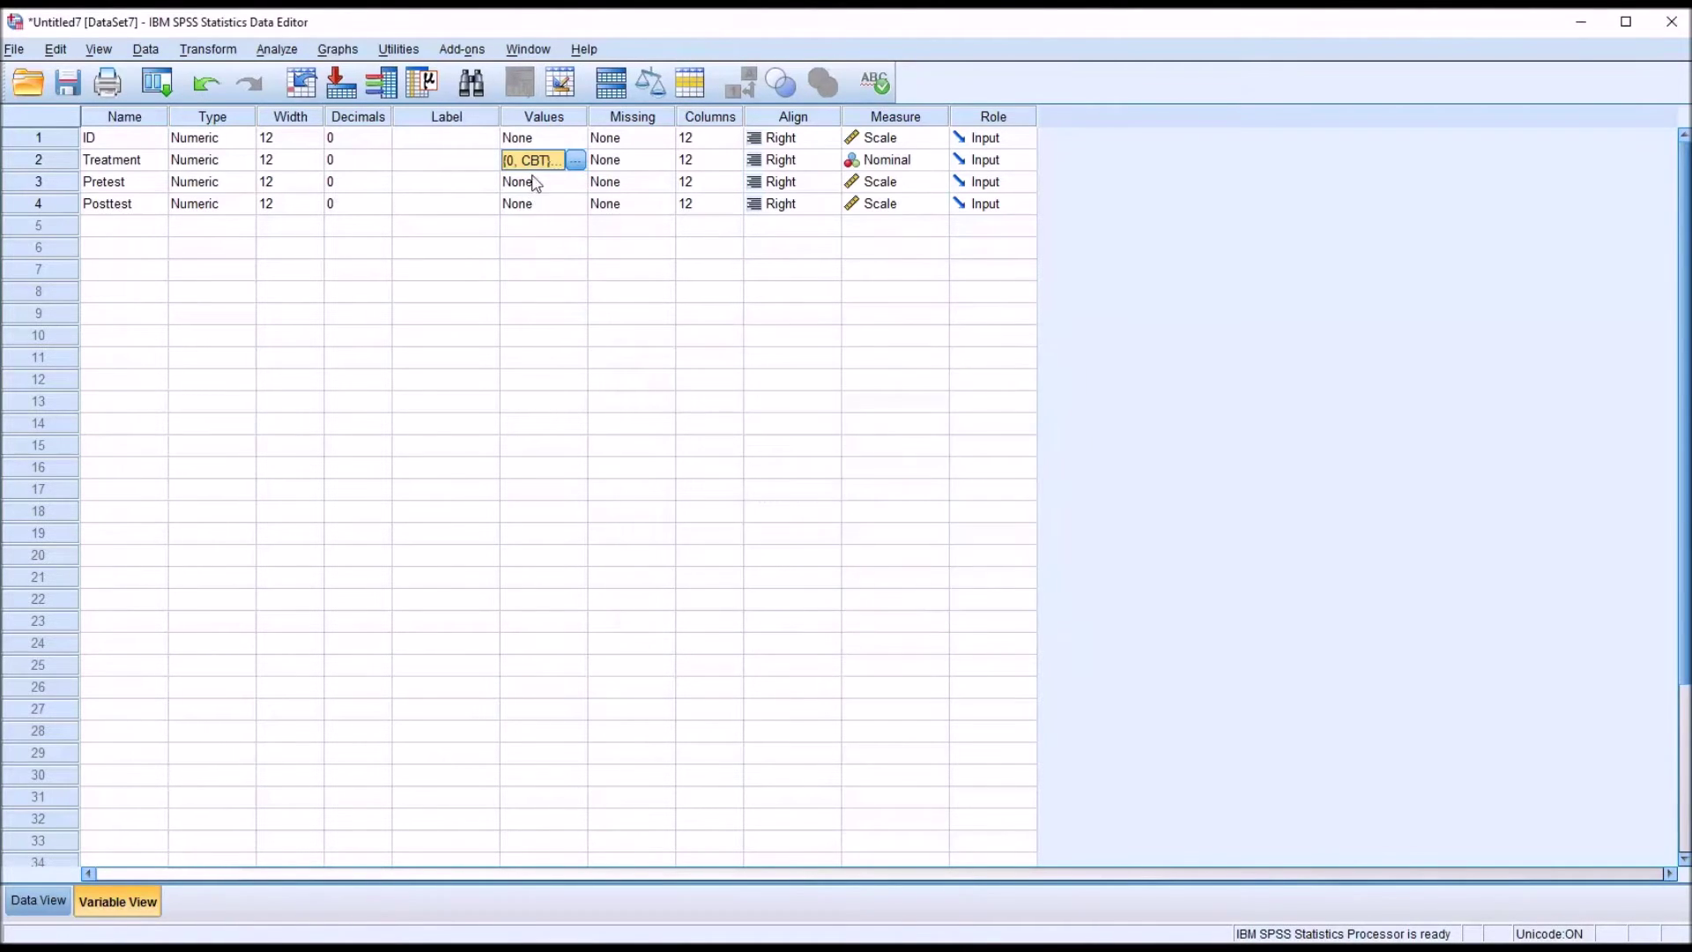
In Data View, display the Treatment codes as their value labels.
{"action": "left_click", "coordinate": [38, 900]}
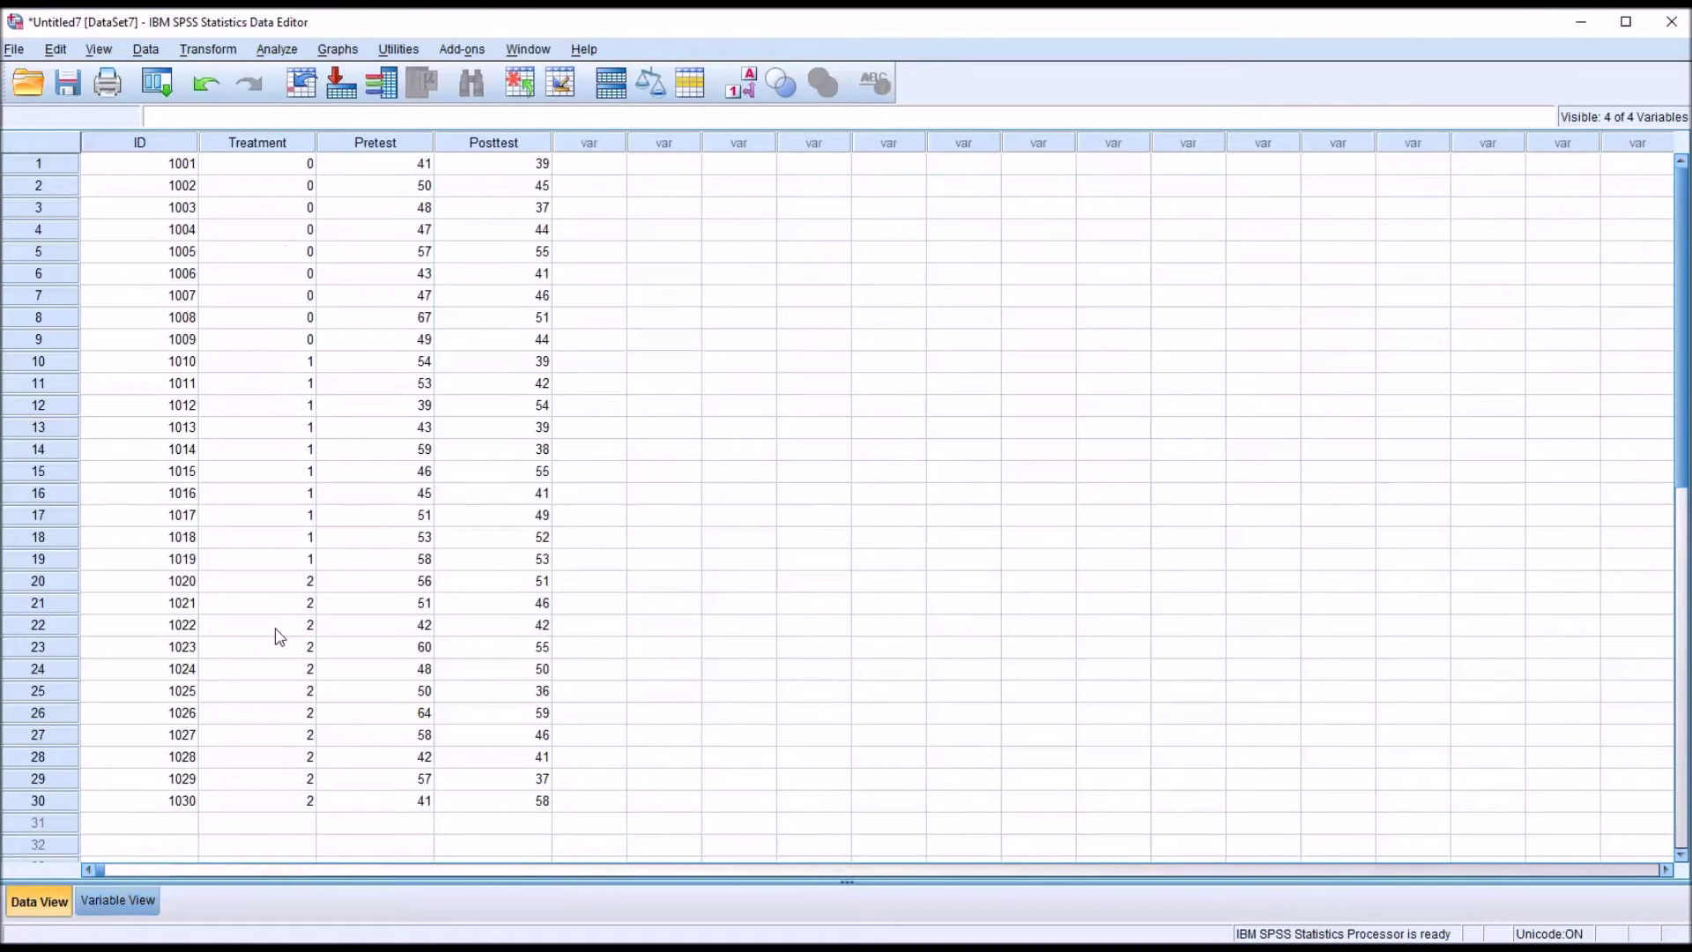
{"action": "left_click", "coordinate": [752, 95]}
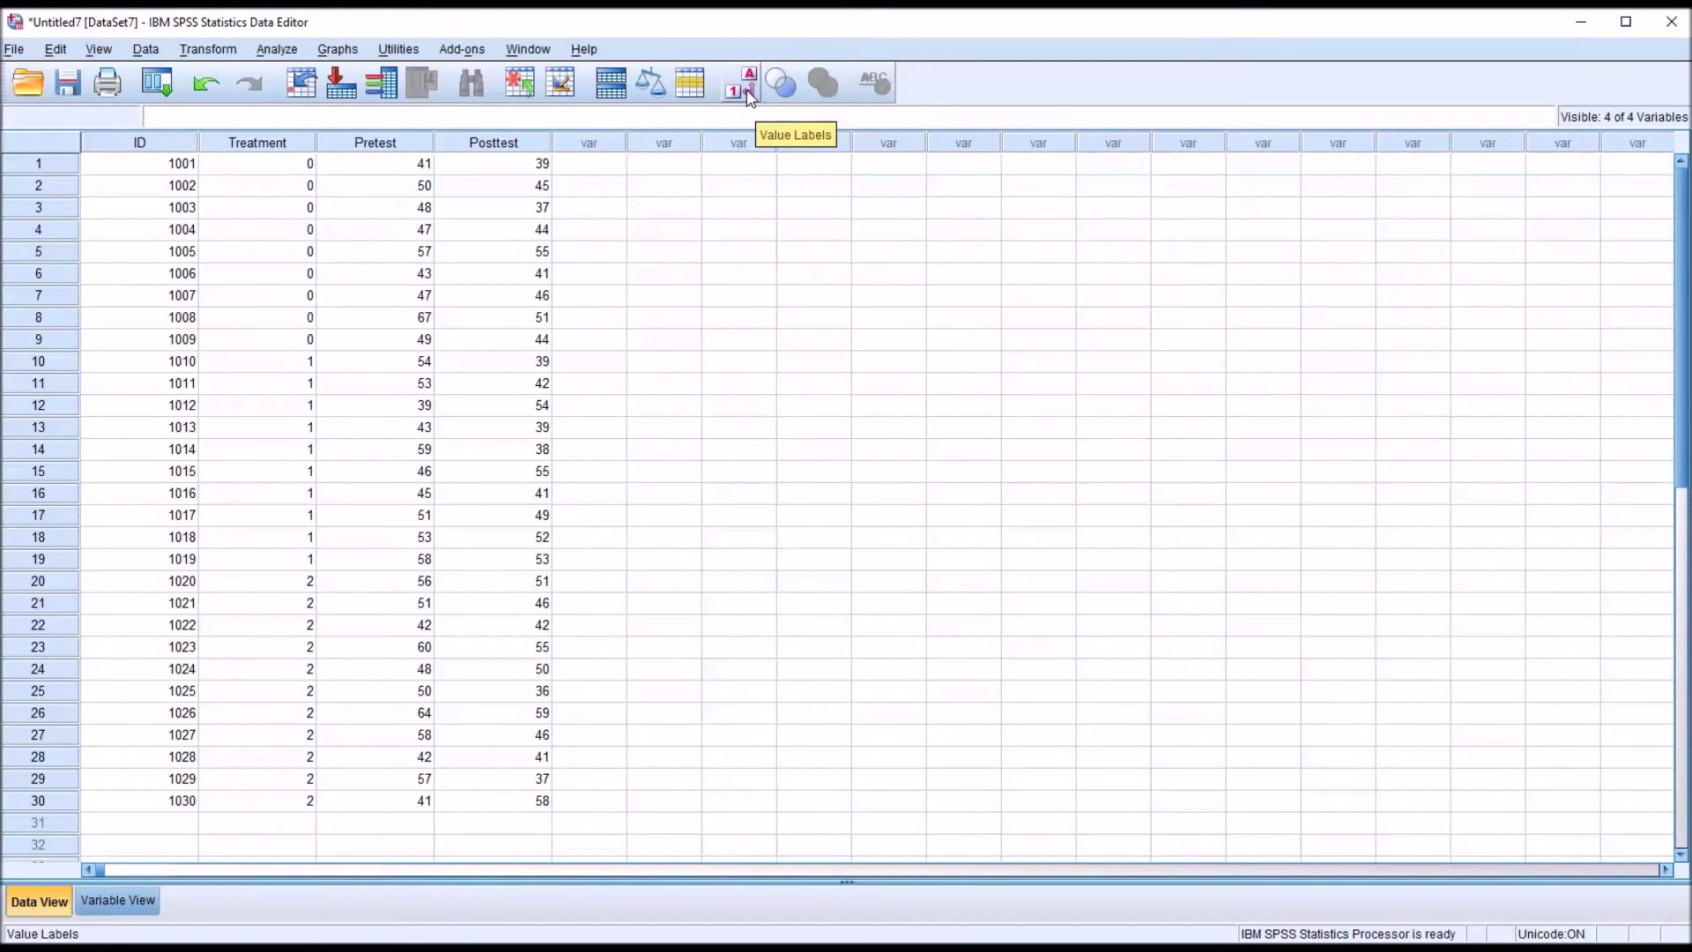
{"action": "left_click", "coordinate": [749, 95]}
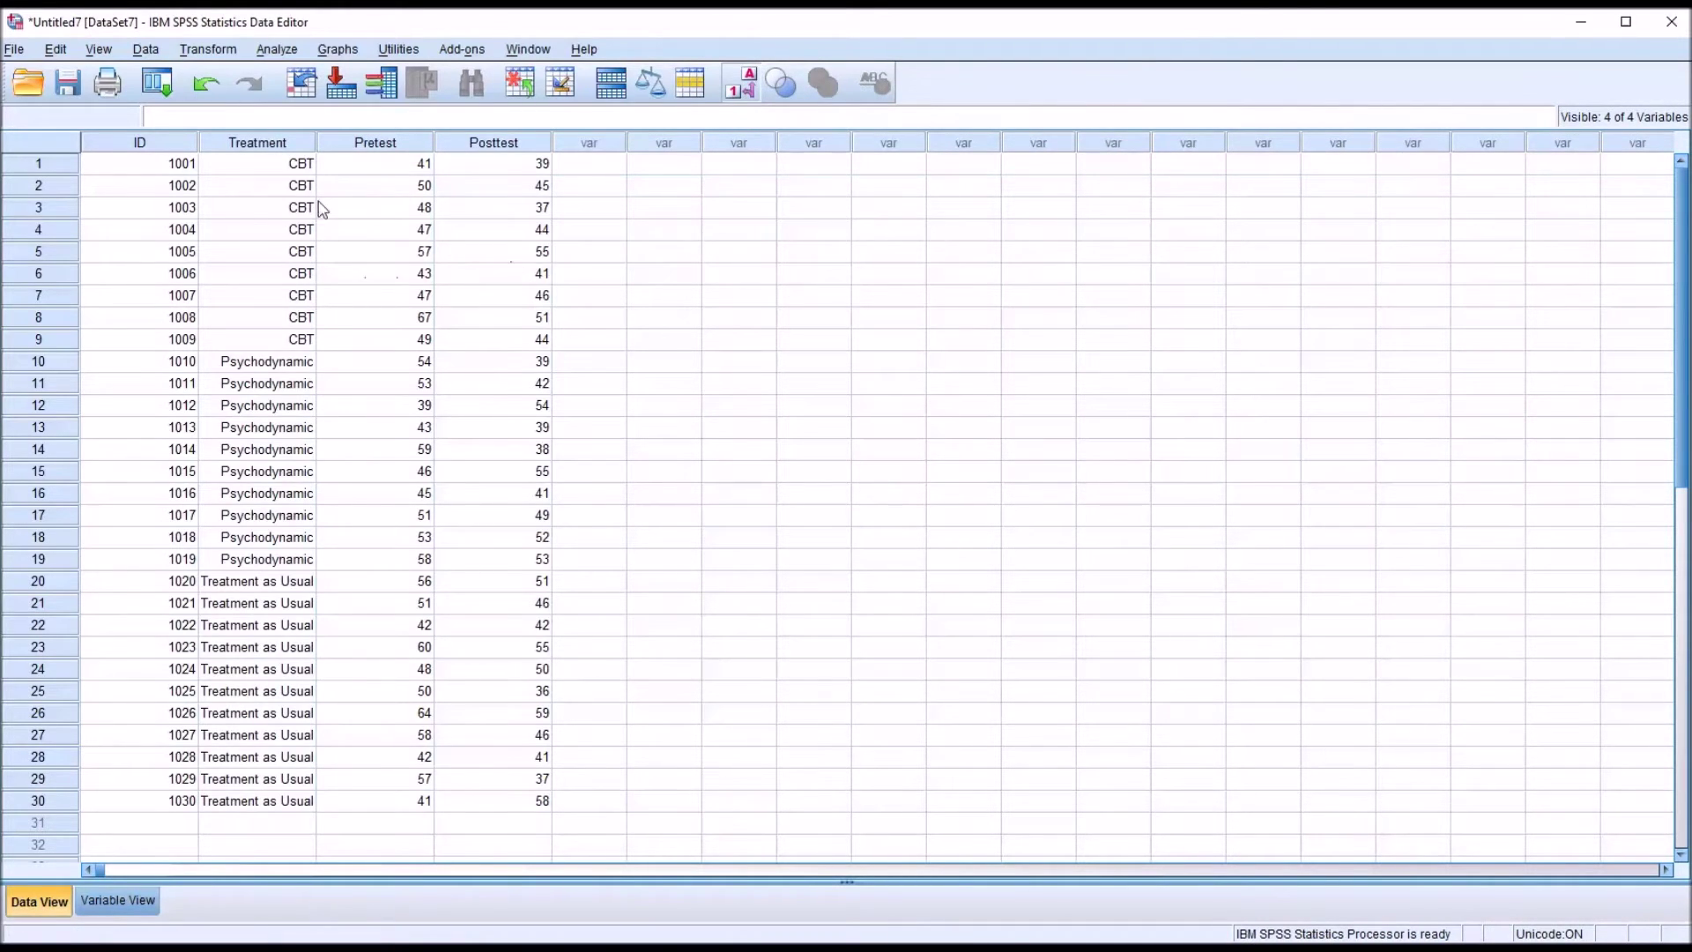
Widen the Treatment column, switch back to numeric codes, and close the Untitled7 window.
{"action": "left_click_drag", "start_coordinate": [316, 143], "coordinate": [343, 143]}
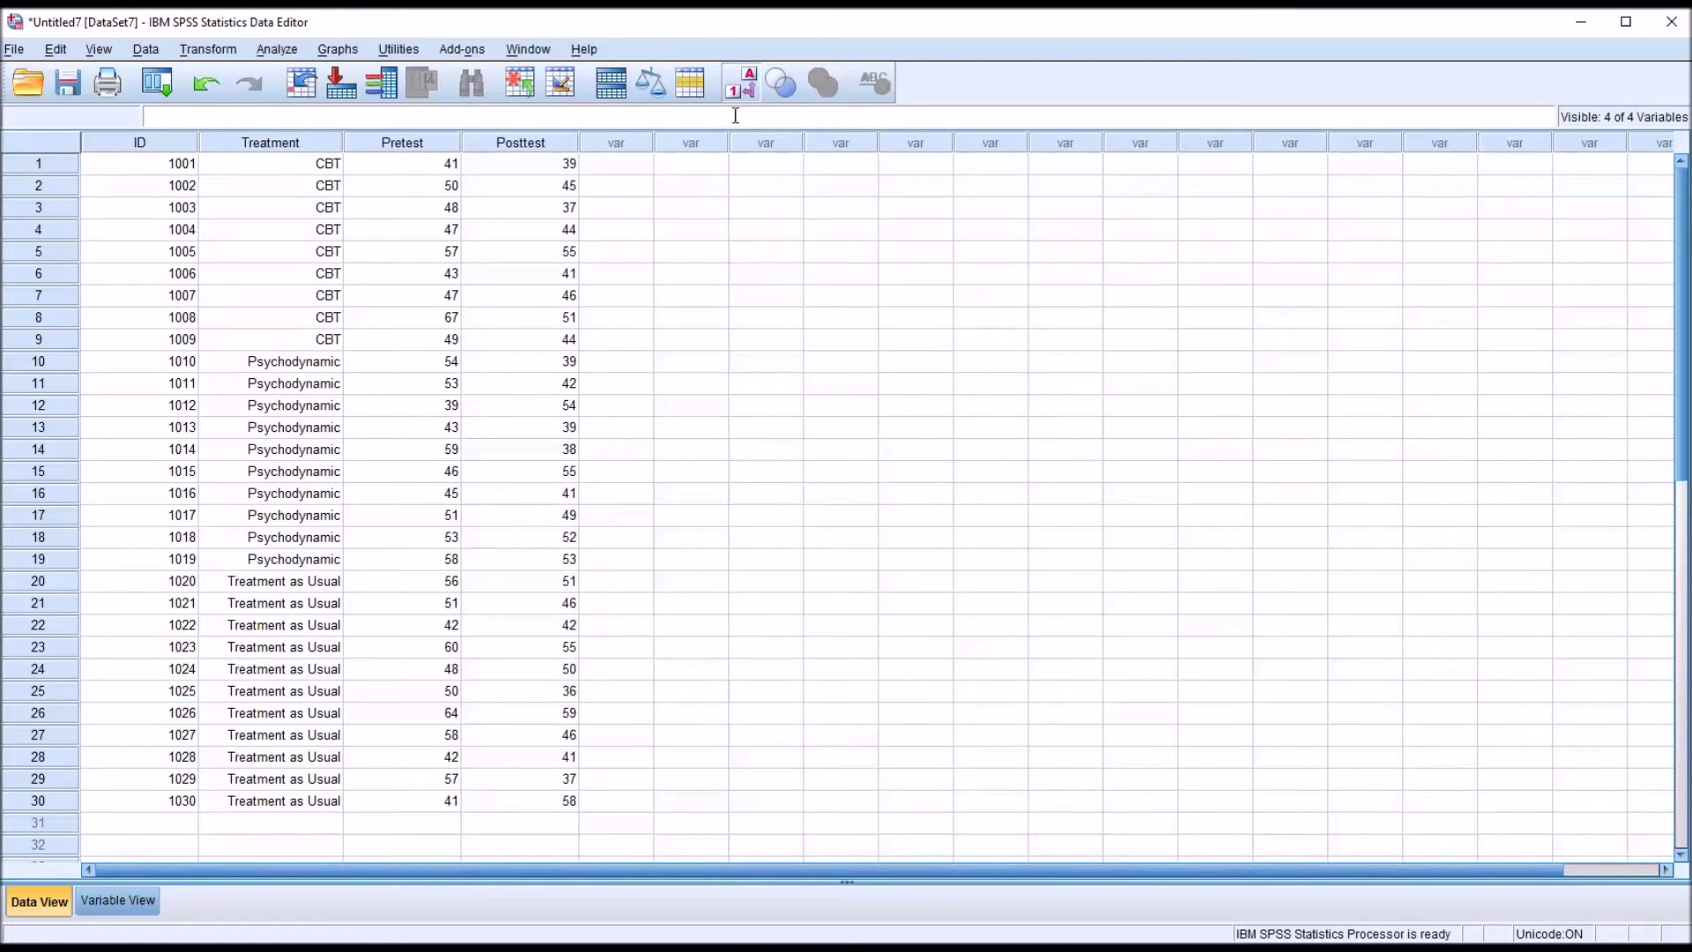
{"action": "left_click", "coordinate": [742, 83]}
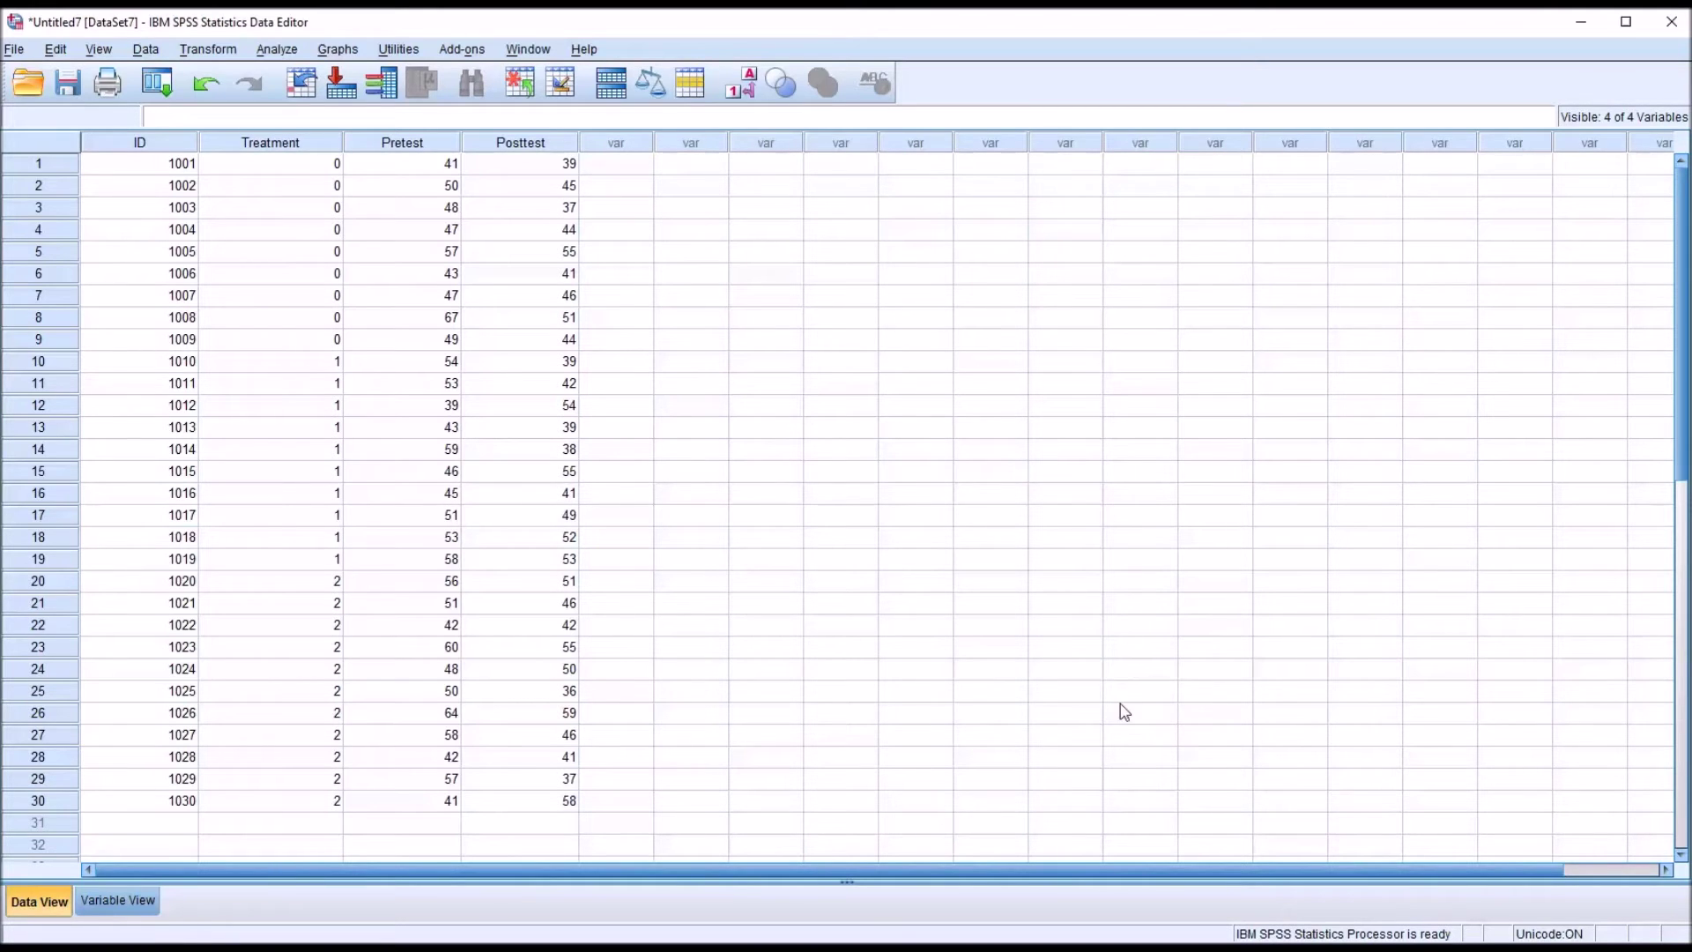
{"action": "left_click", "coordinate": [1670, 24]}
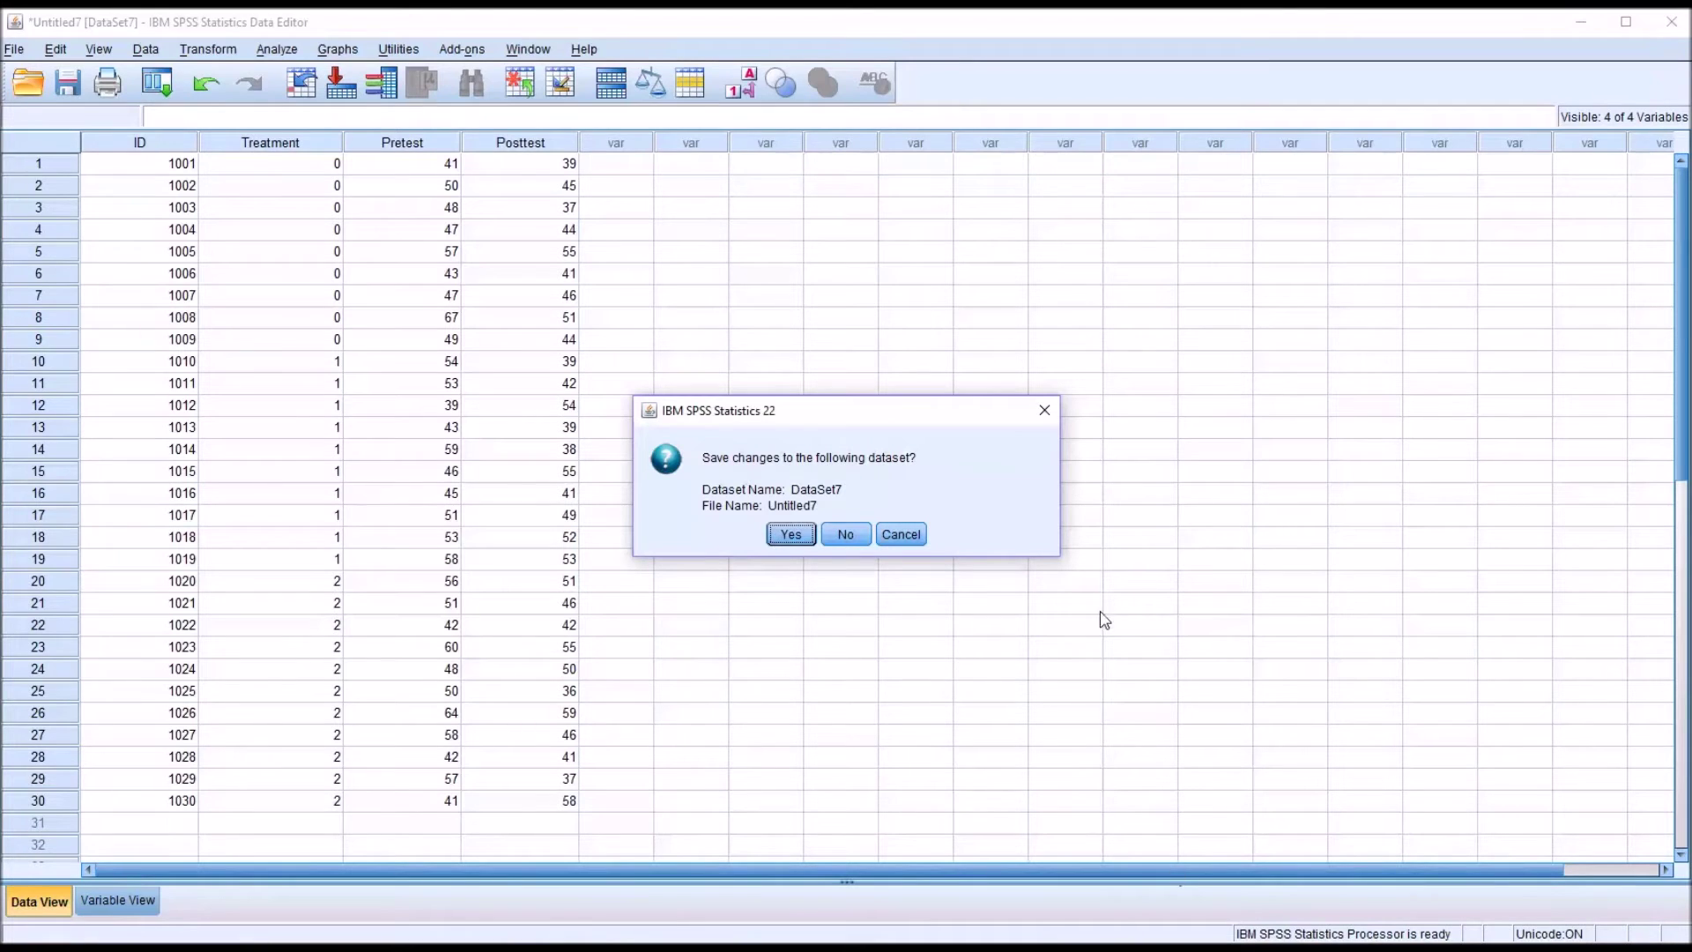
Discard the Untitled7 dataset without saving, then bring up Test Data.csv in Notepad.
{"action": "left_click", "coordinate": [844, 534]}
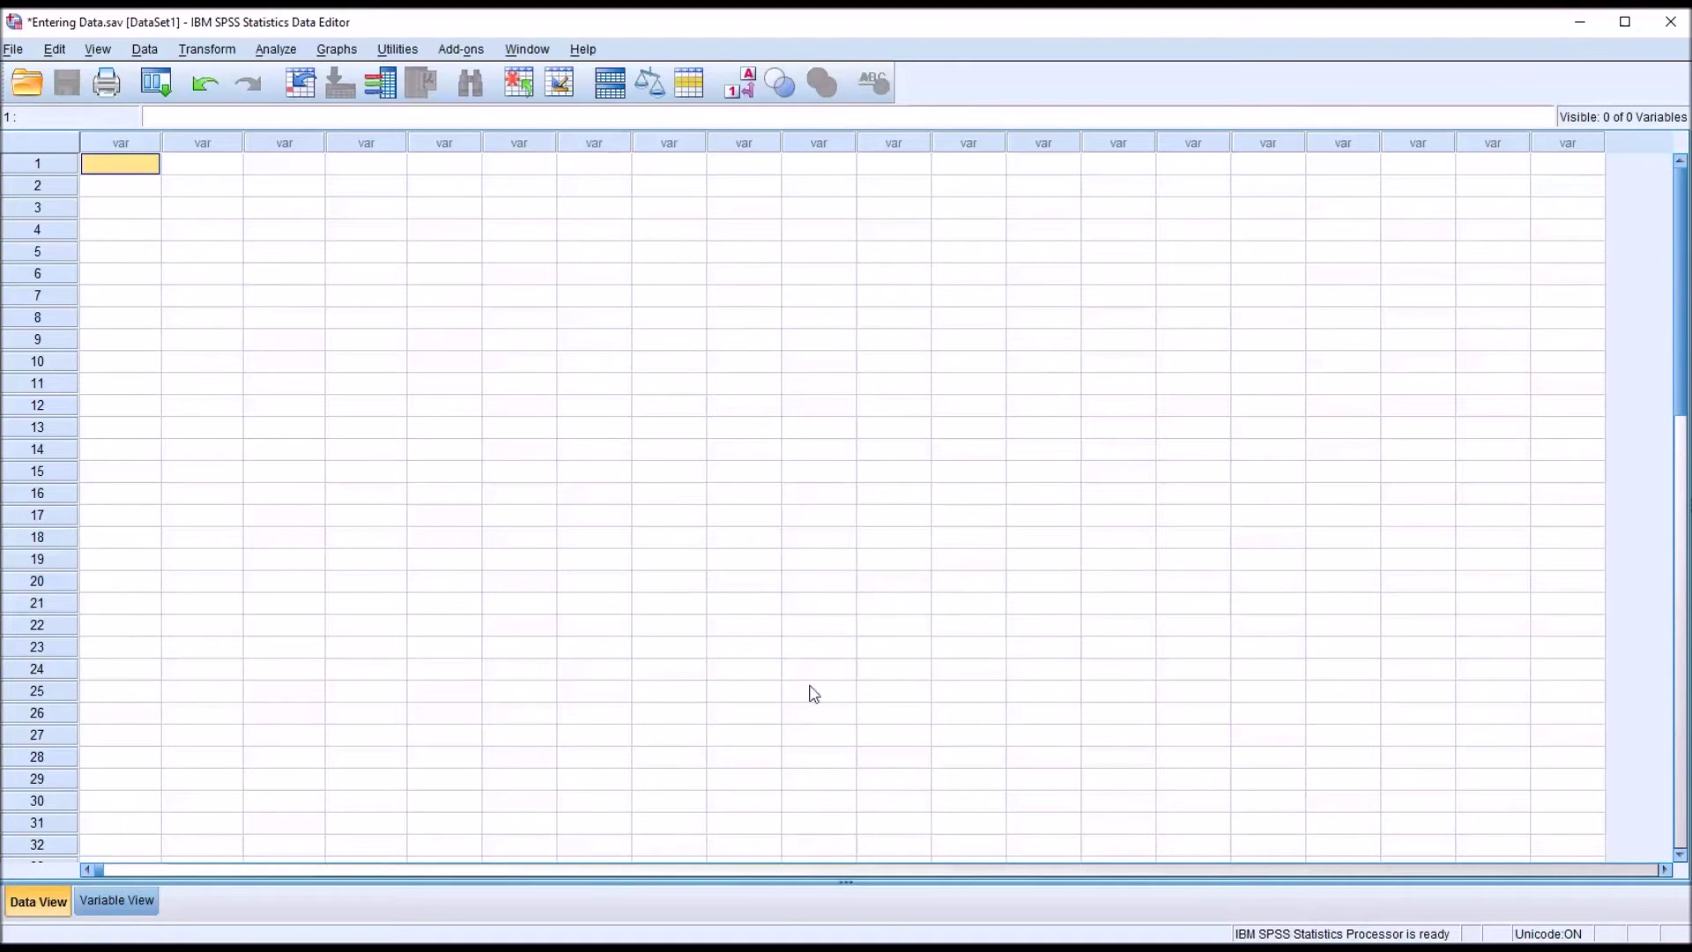
{"action": "mouse_move", "coordinate": [744, 948]}
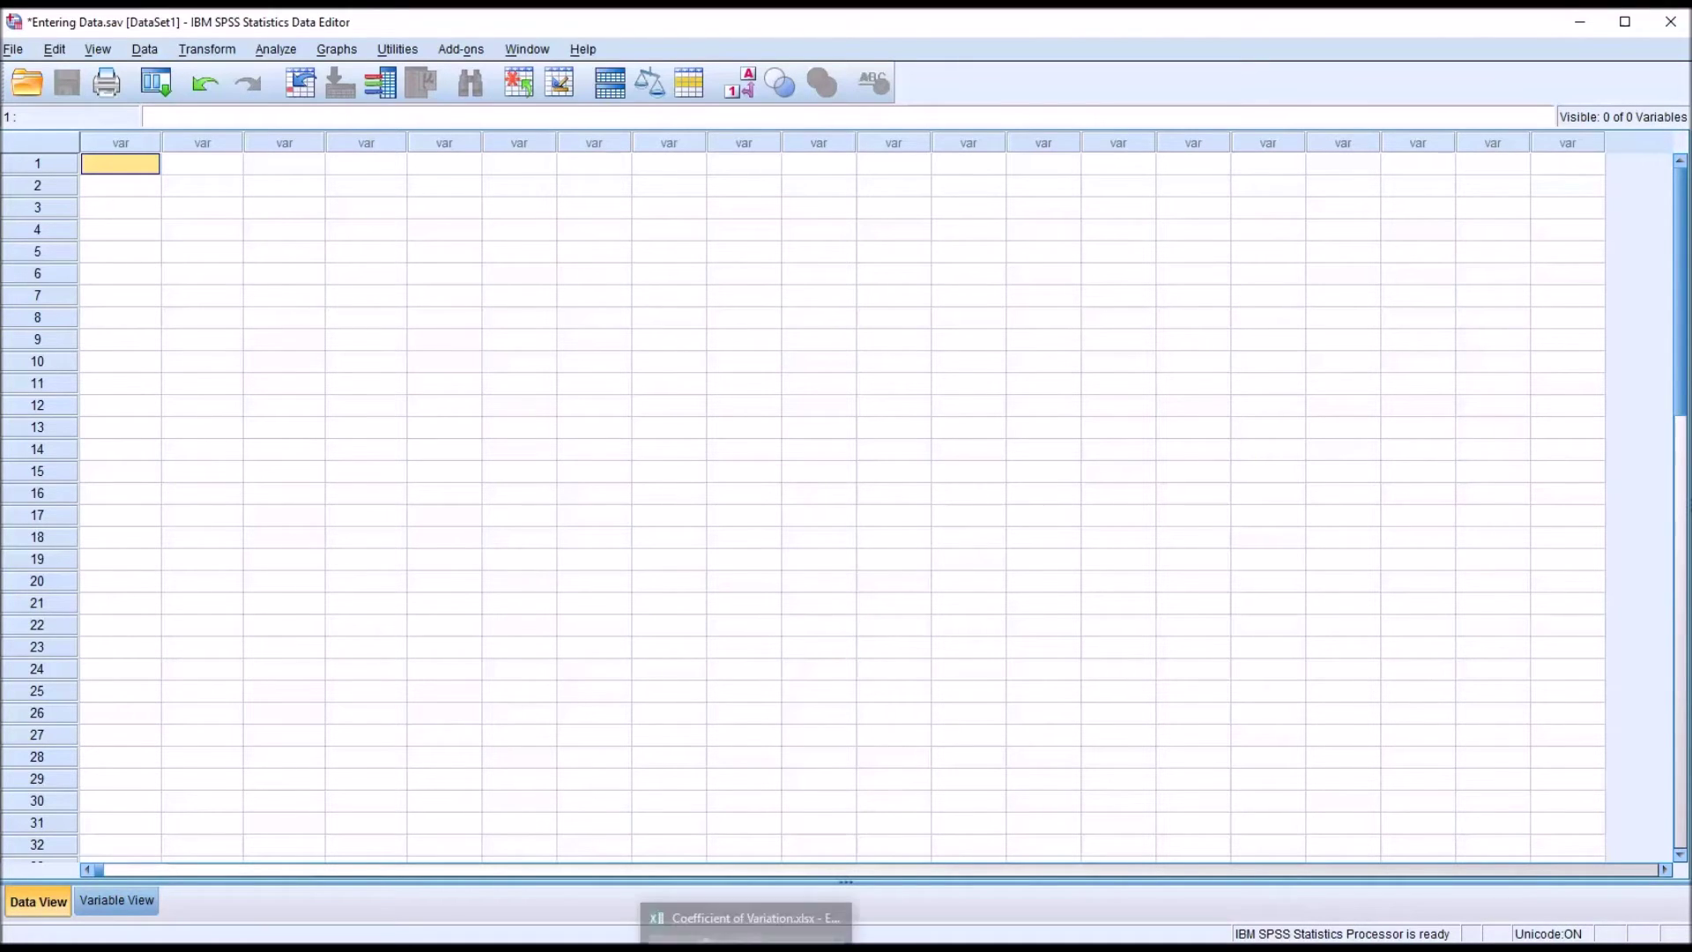
{"action": "left_click", "coordinate": [745, 916]}
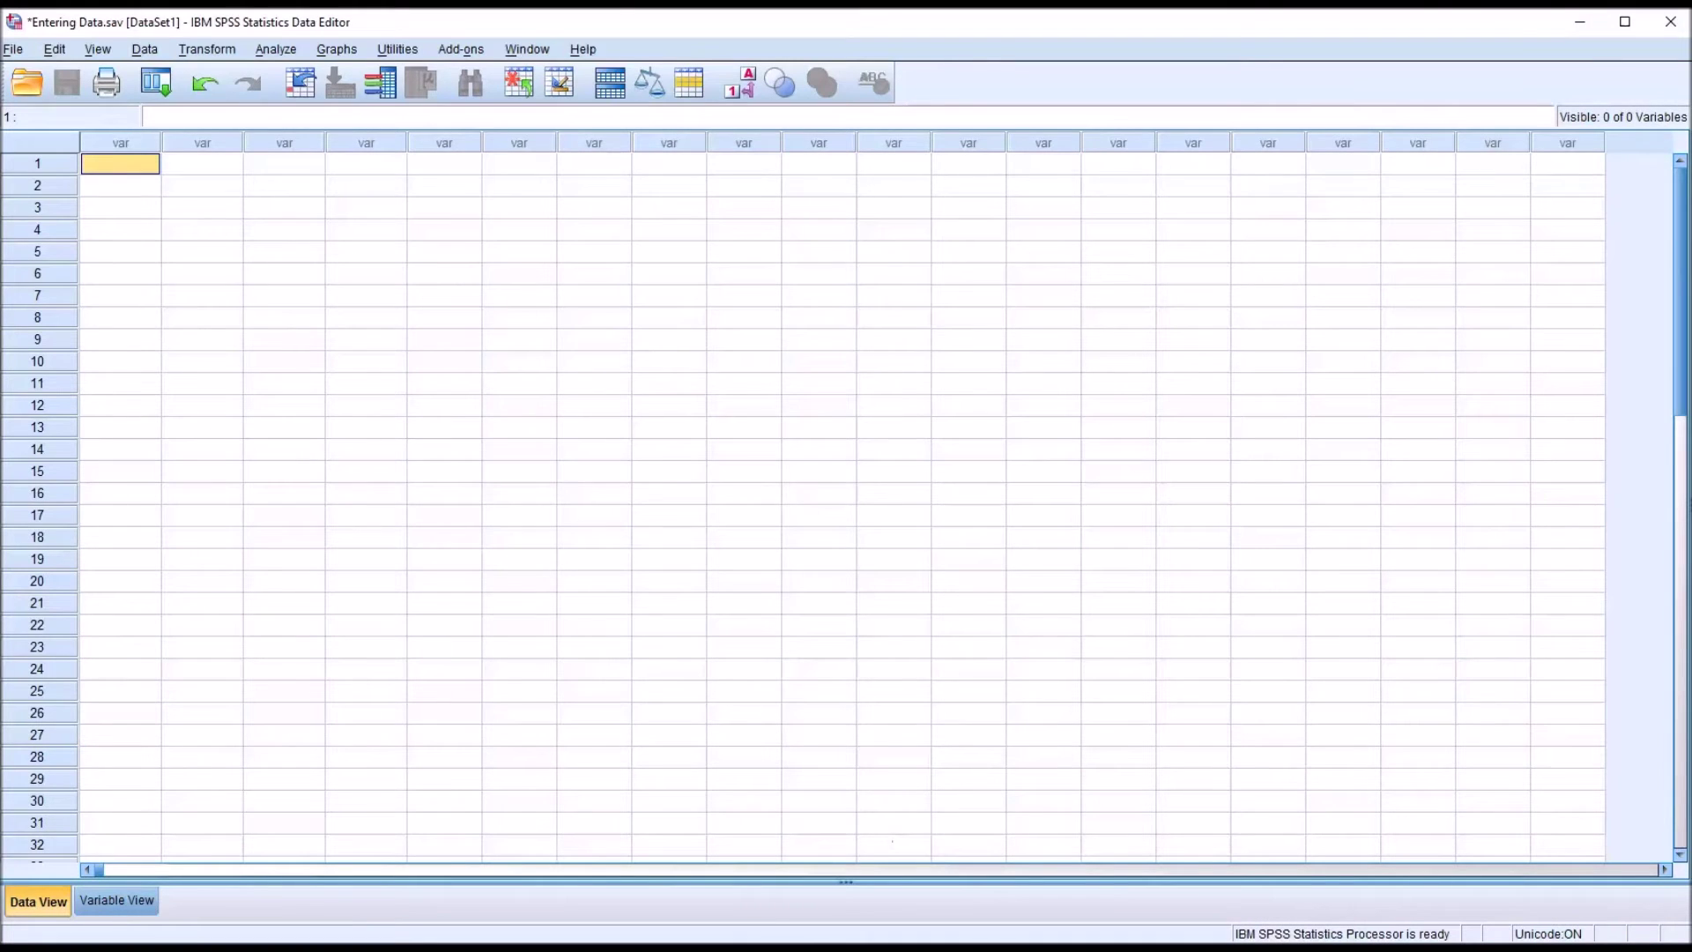
{"action": "key", "text": "alt+Tab"}
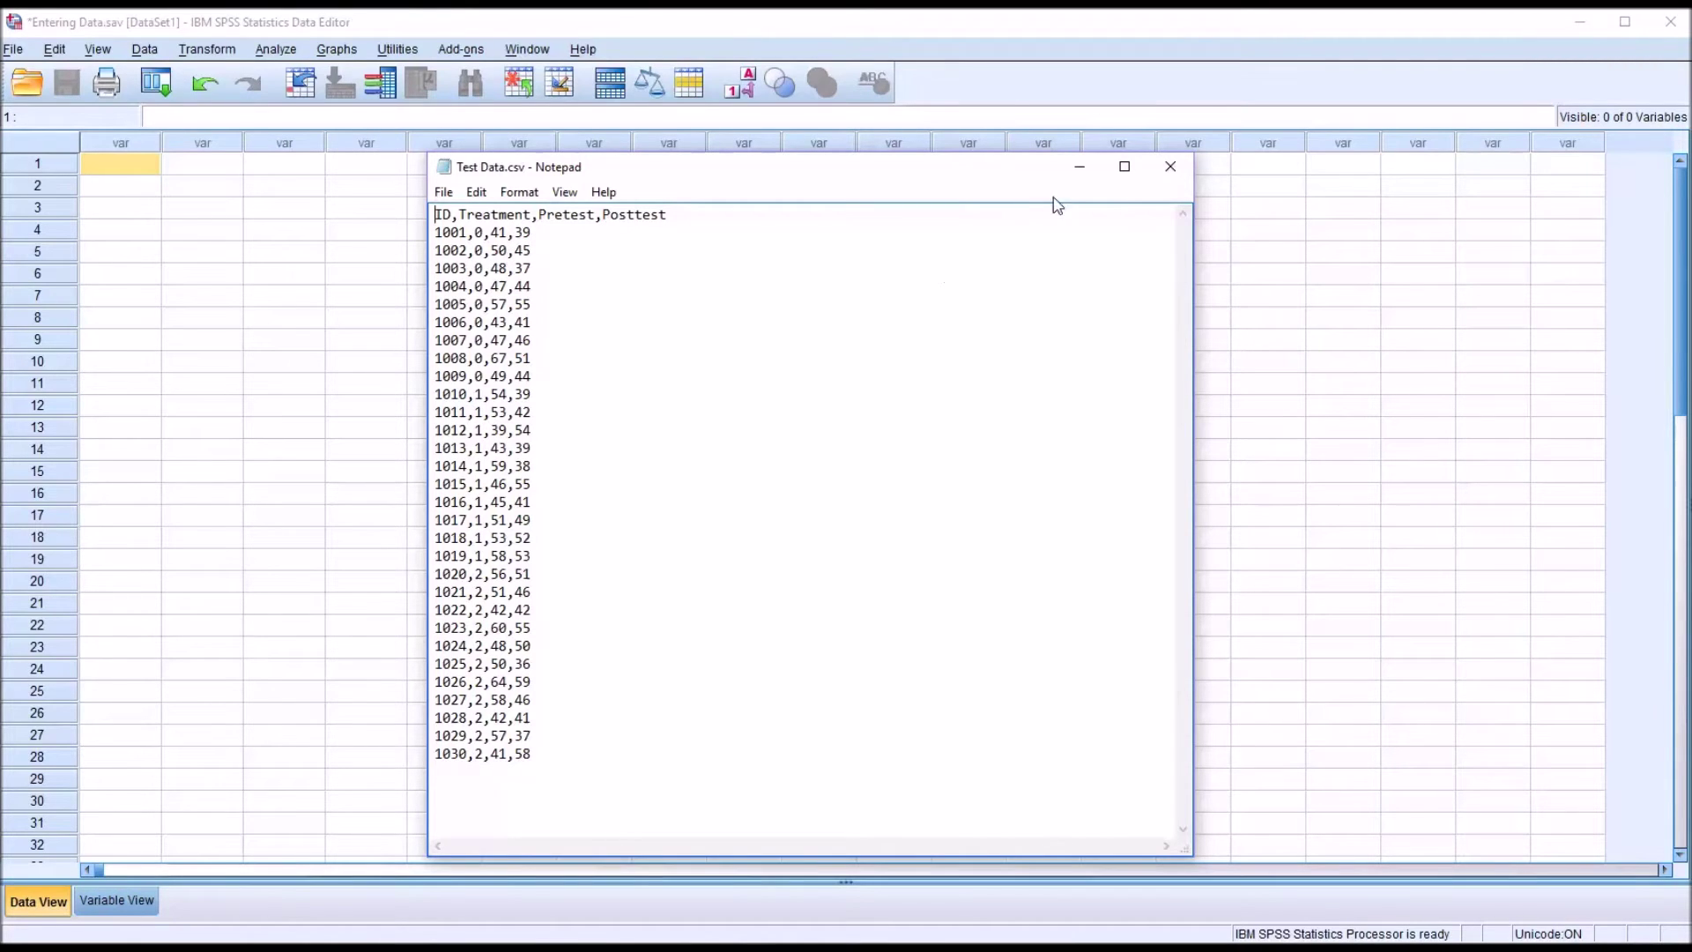
Minimize Notepad's Test Data.csv window to reveal the empty Entering Data.sav editor.
{"action": "left_click", "coordinate": [1080, 168]}
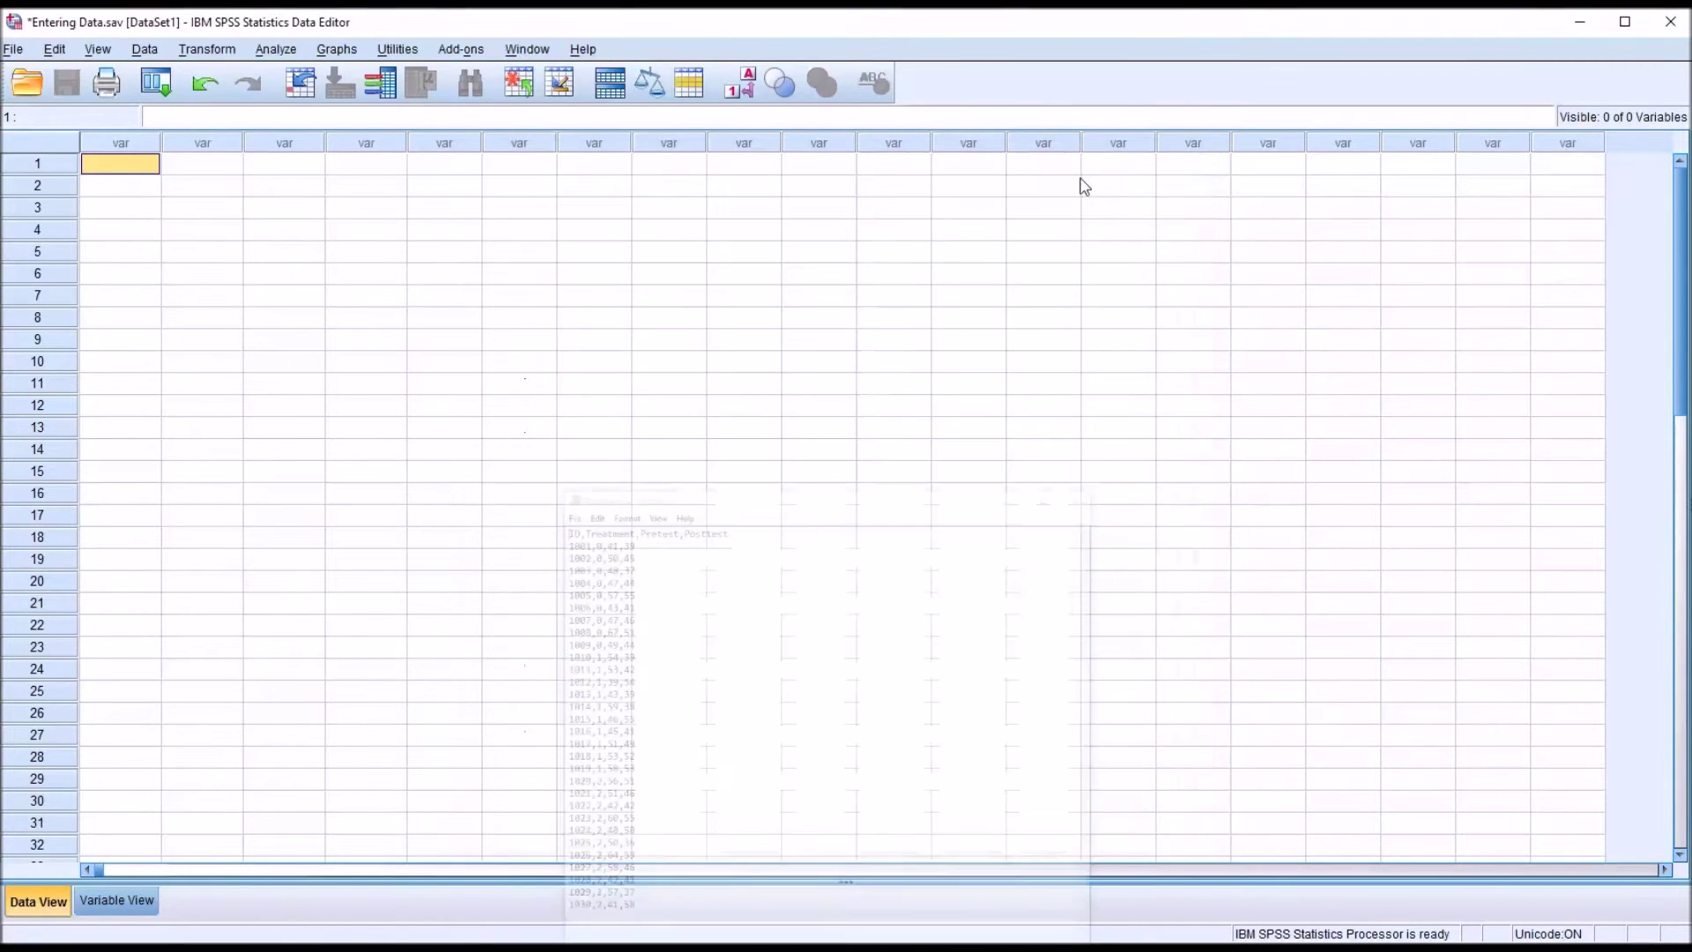
Through File > Read Text Data, keep the Text file type and open Test Data.csv.
{"action": "left_click", "coordinate": [13, 50]}
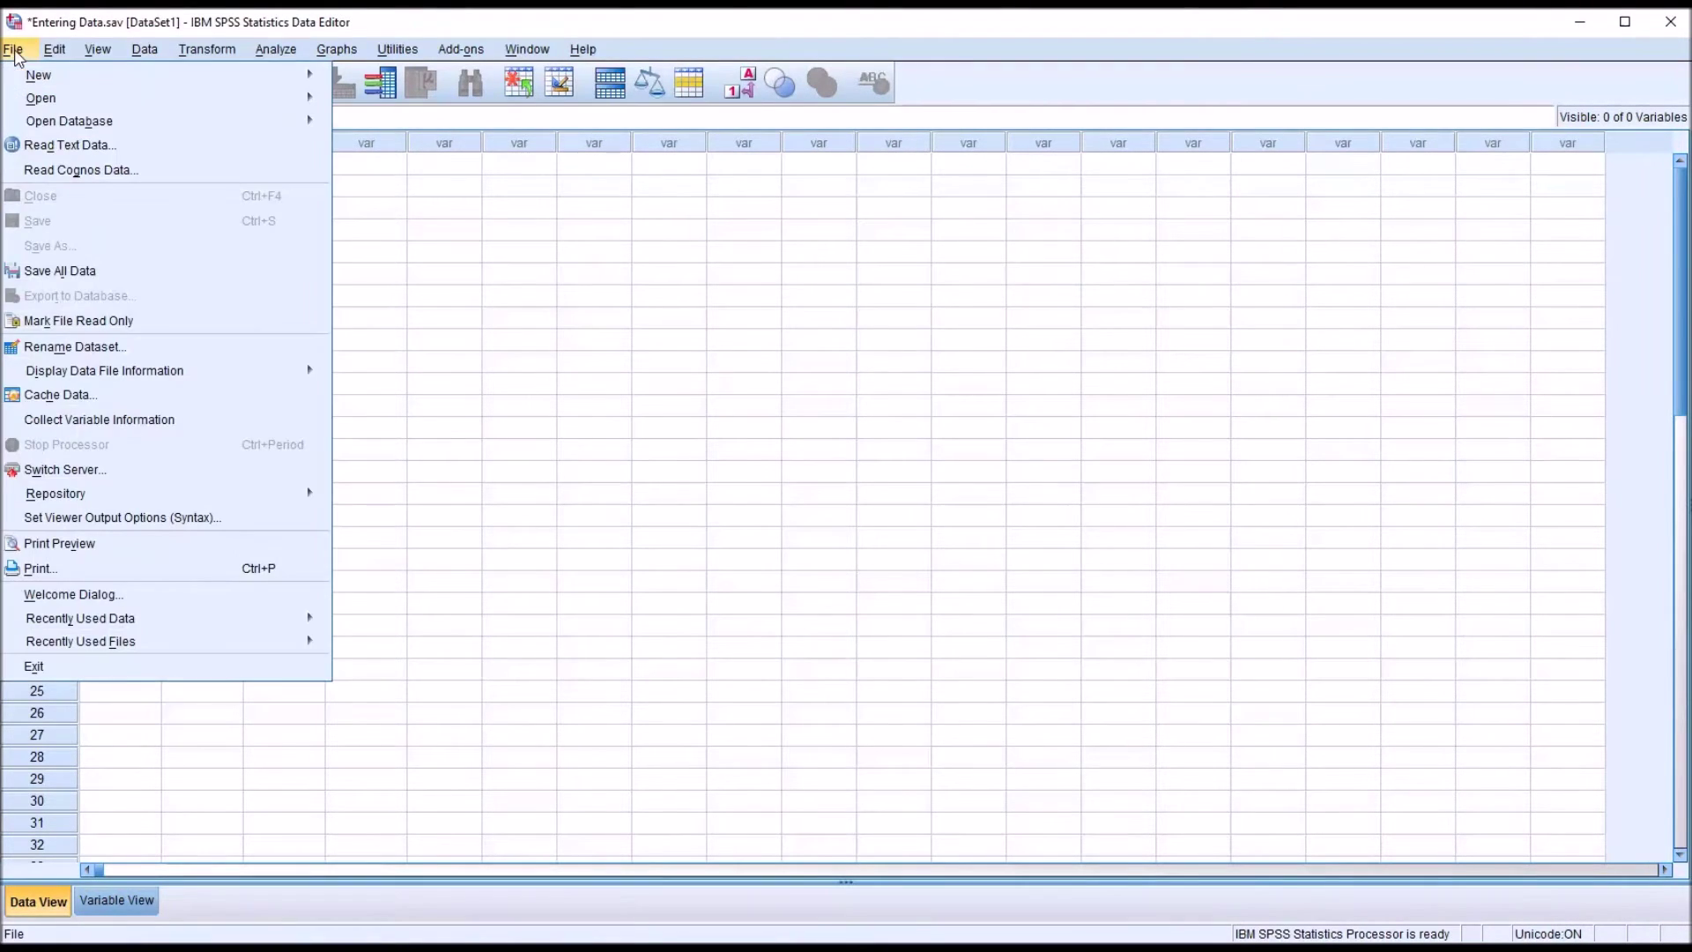
{"action": "left_click", "coordinate": [77, 148]}
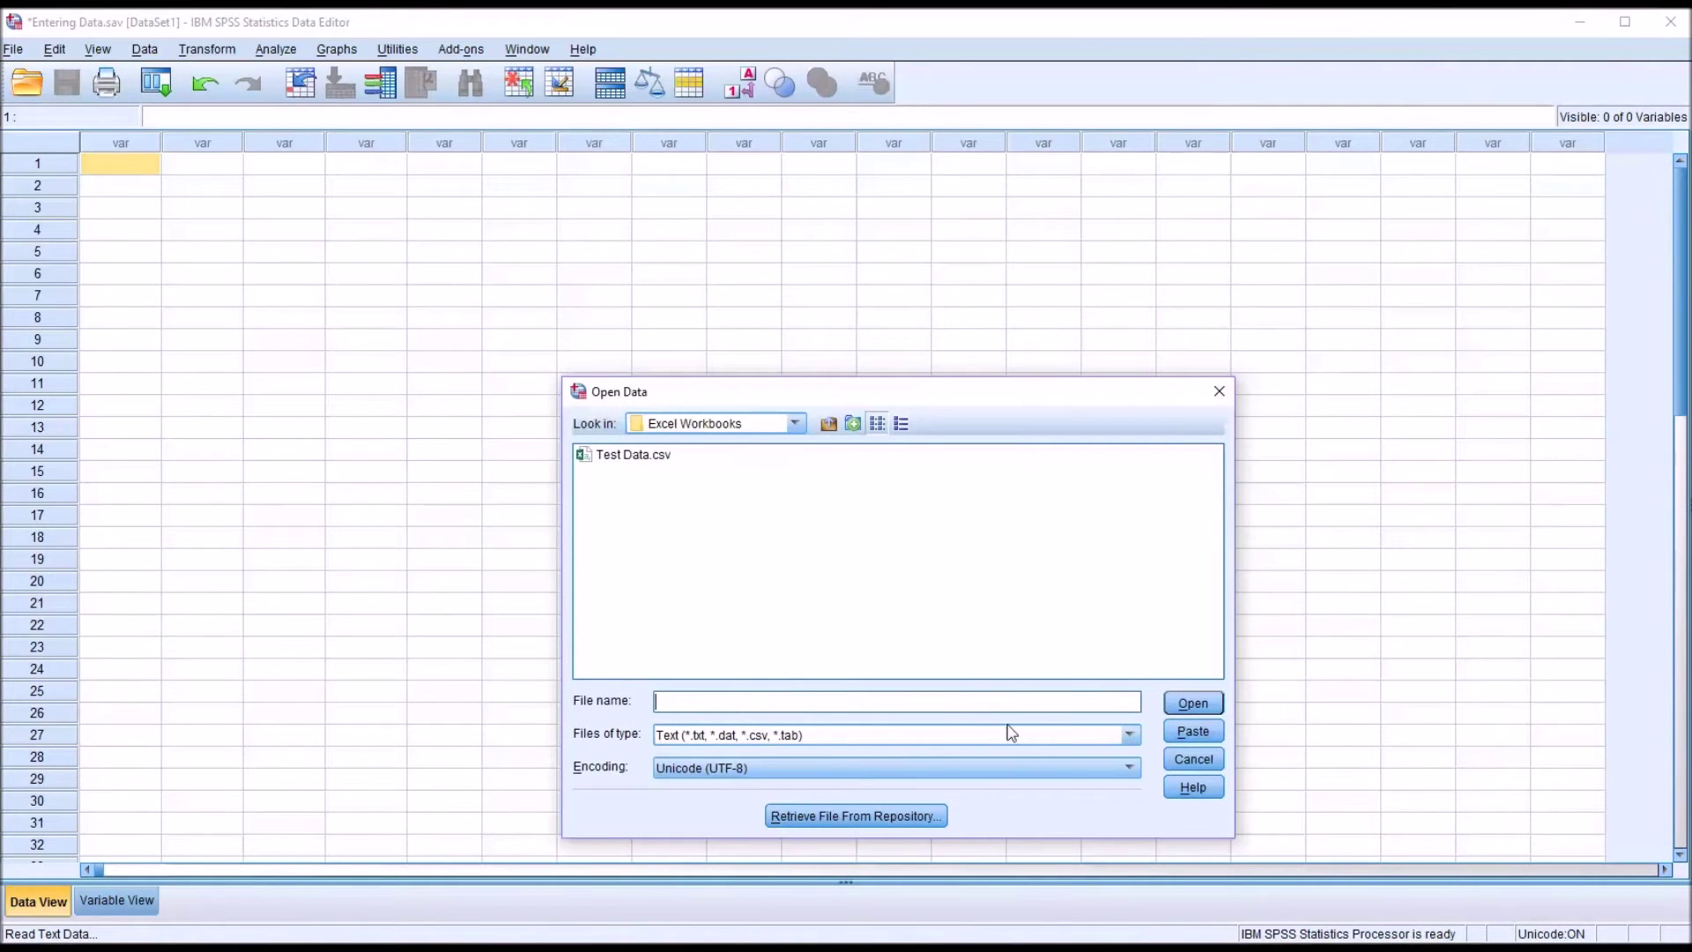
{"action": "left_click", "coordinate": [1129, 736]}
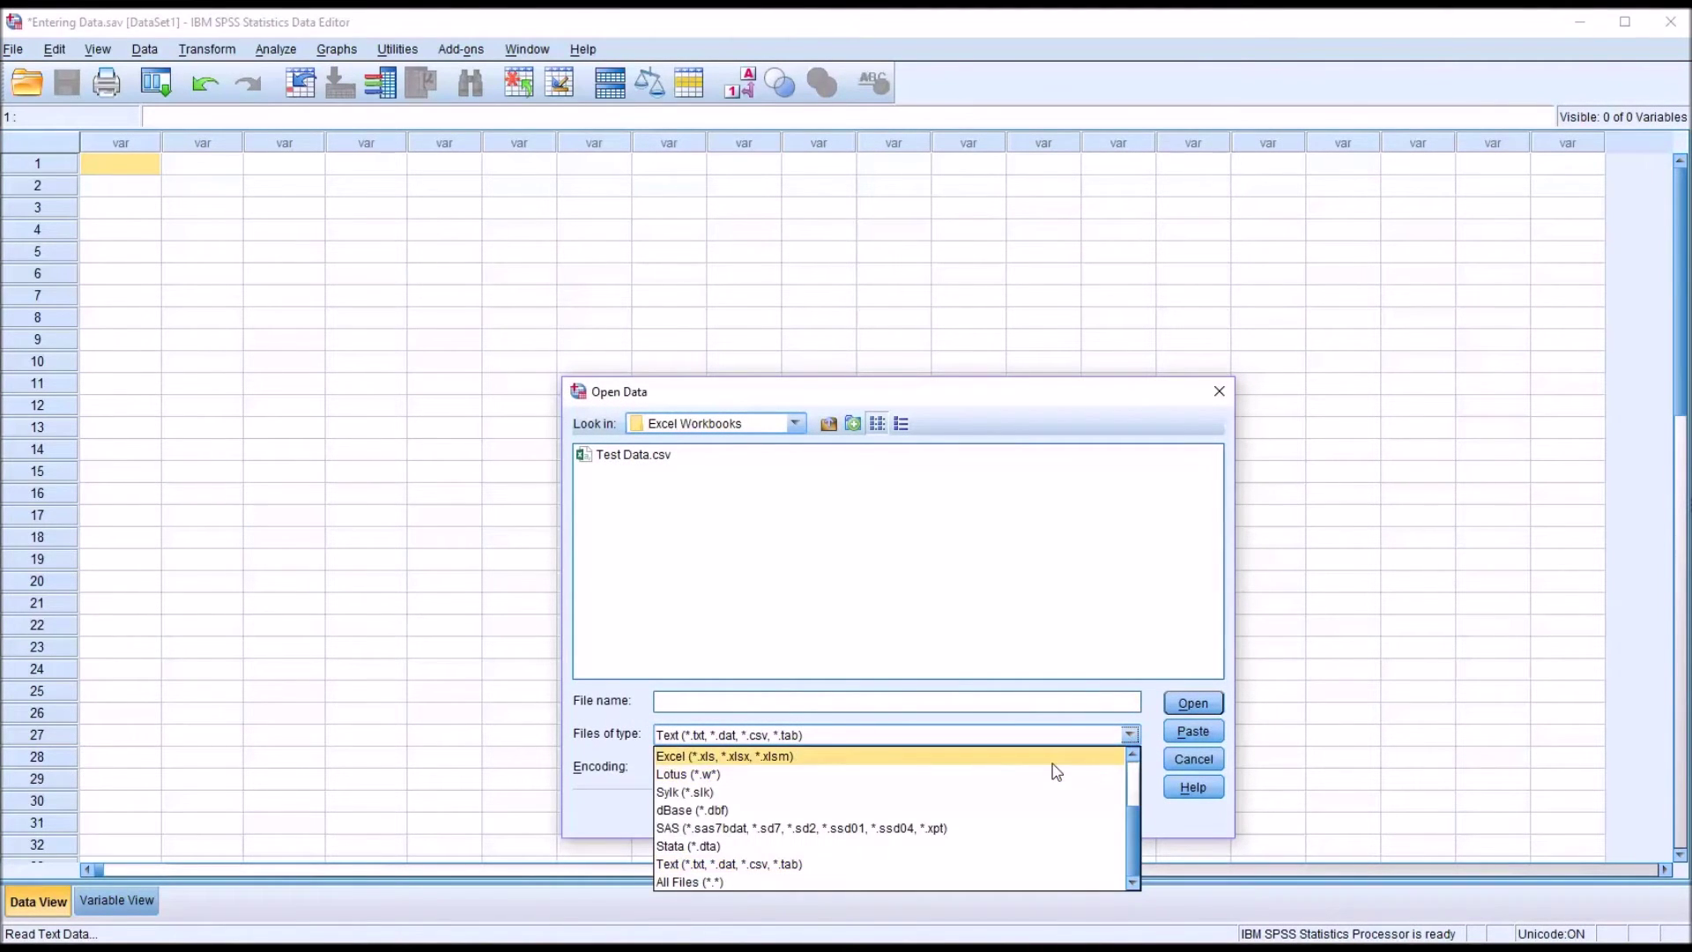
{"action": "left_click", "coordinate": [1030, 865]}
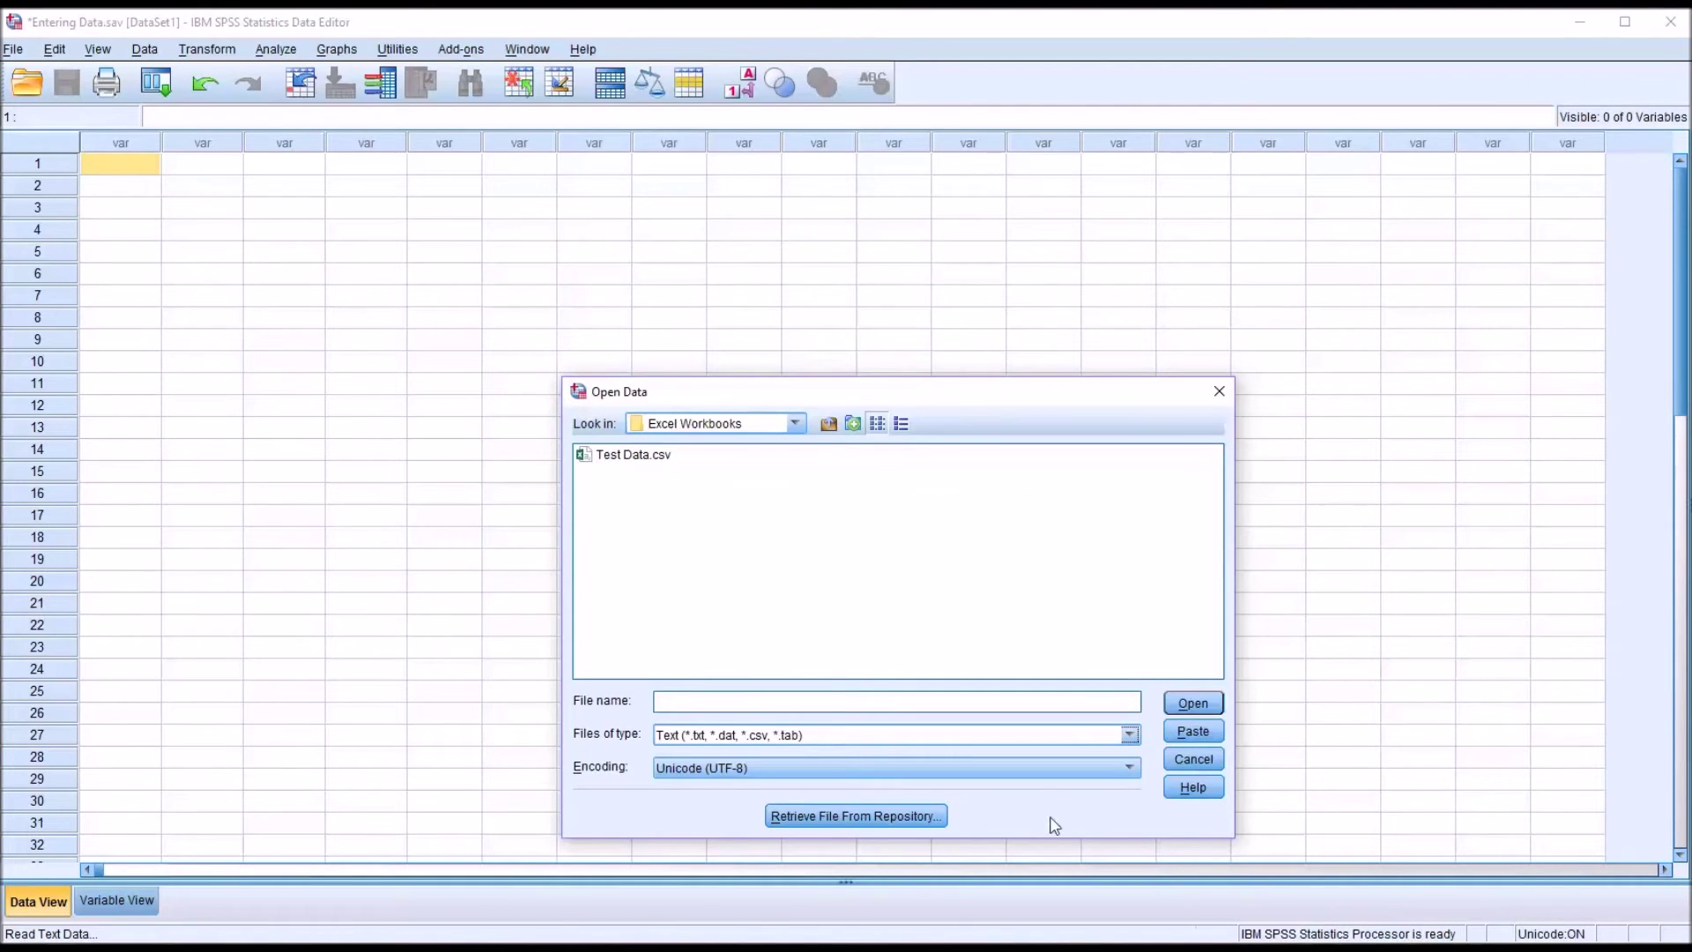
{"action": "left_click", "coordinate": [628, 458]}
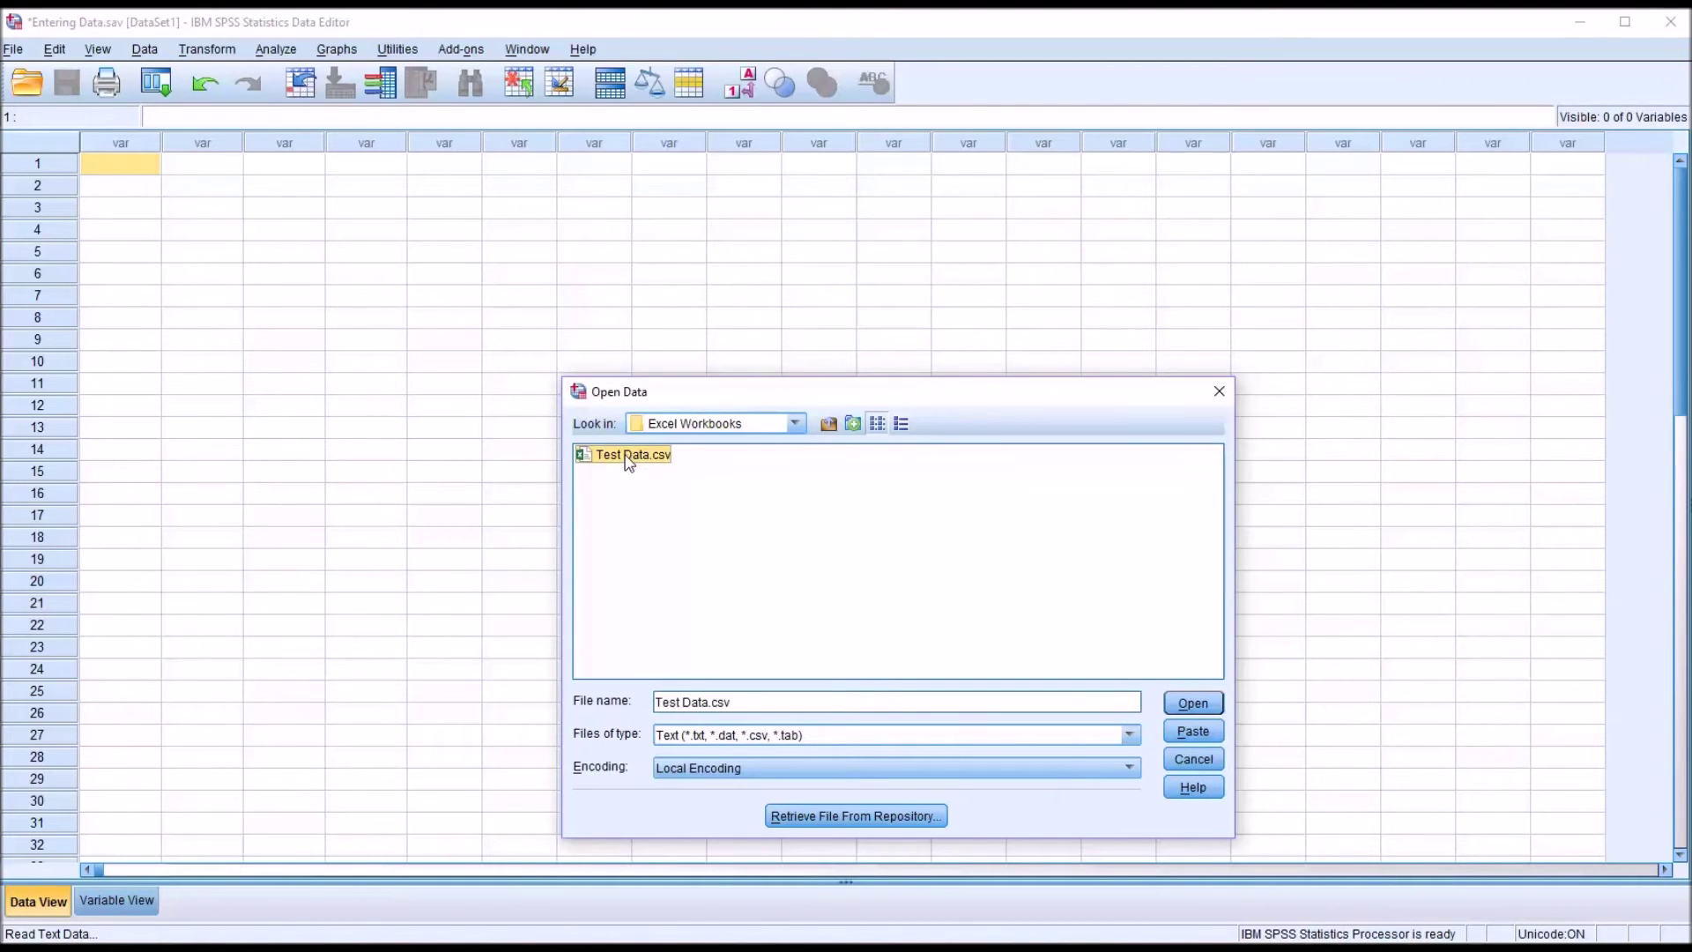
{"action": "left_click", "coordinate": [1192, 704]}
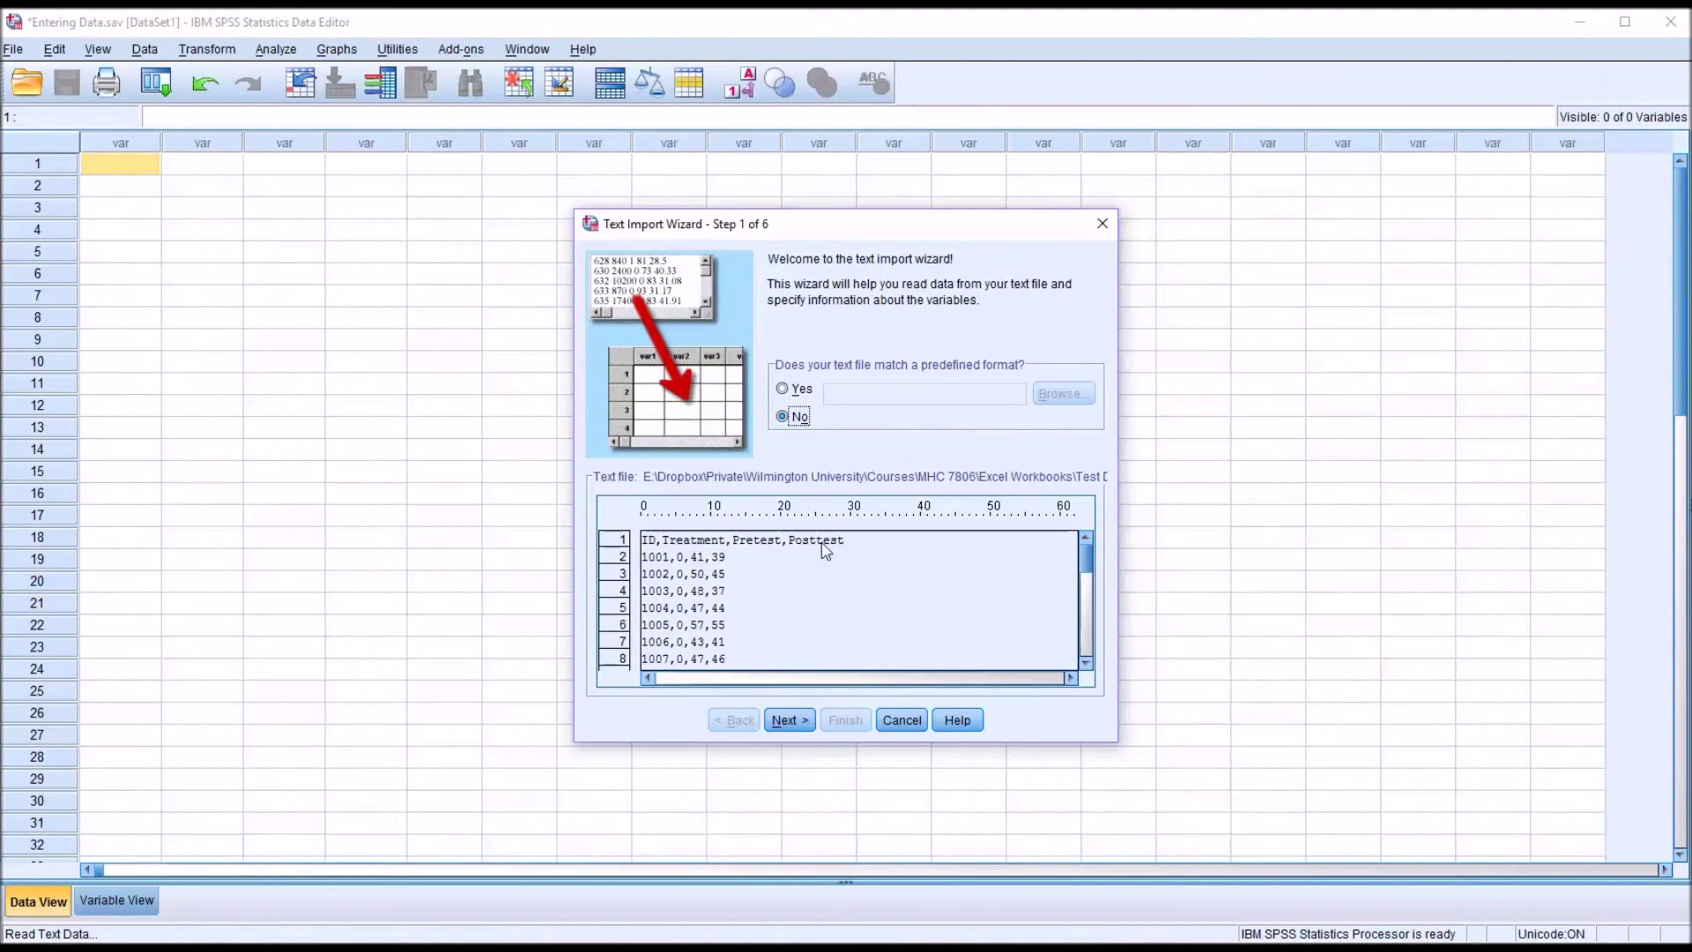
In the Text Import Wizard, mark variable names as on the top line and advance to step 3.
{"action": "left_click", "coordinate": [785, 721]}
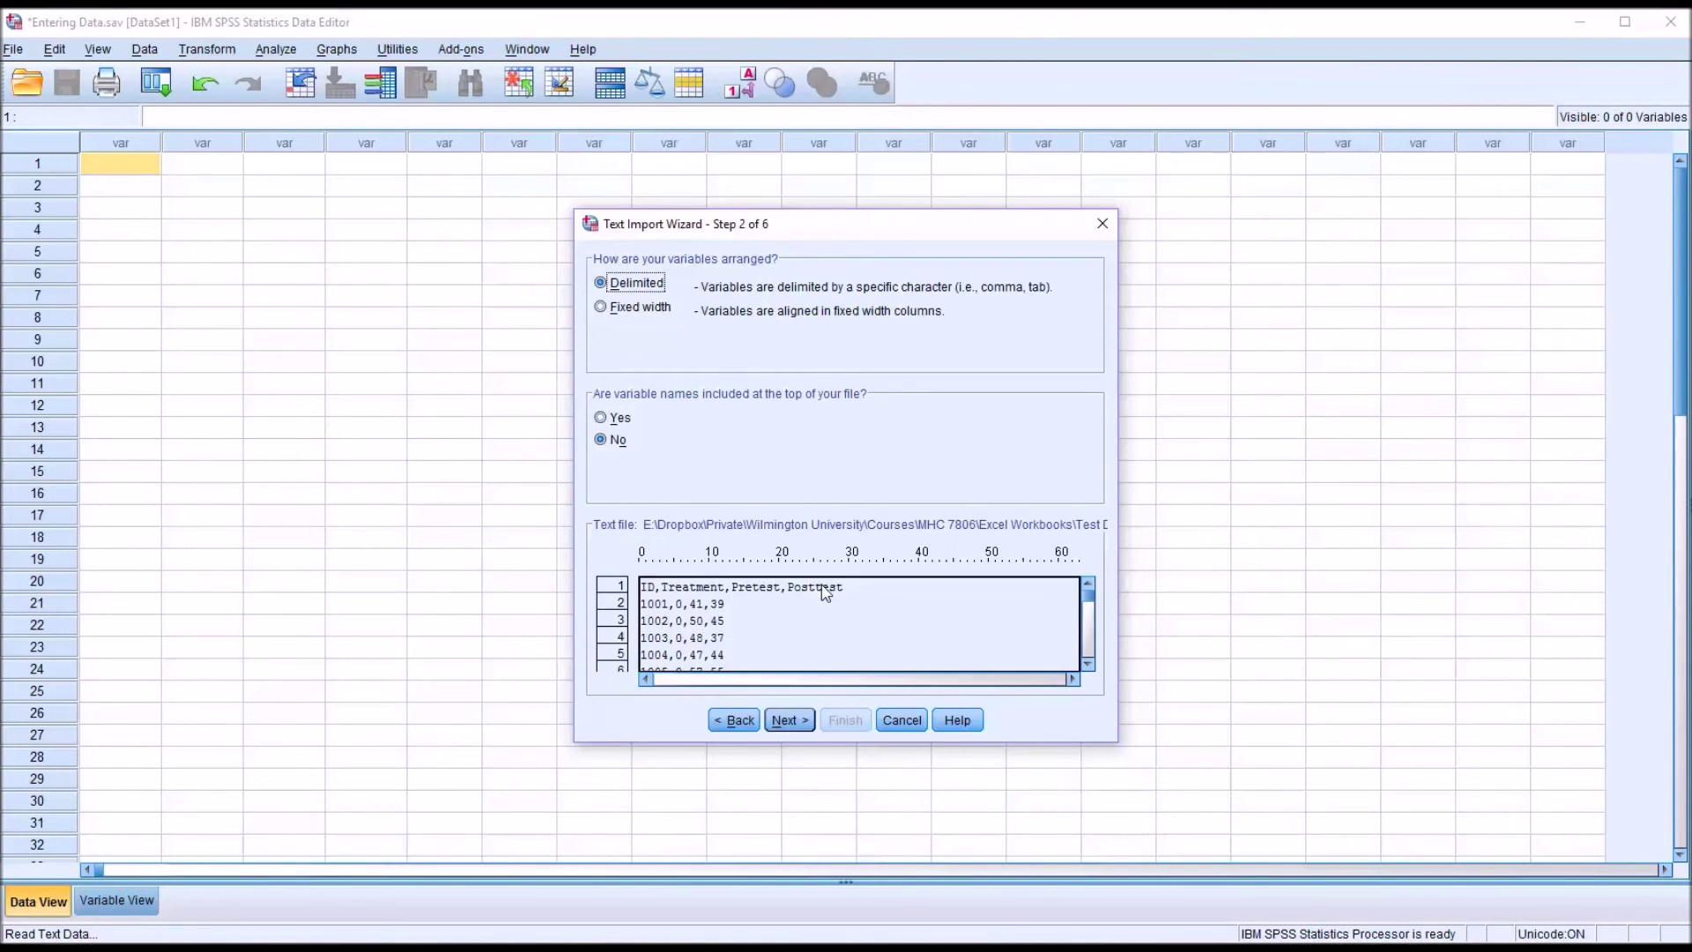
{"action": "left_click", "coordinate": [602, 420]}
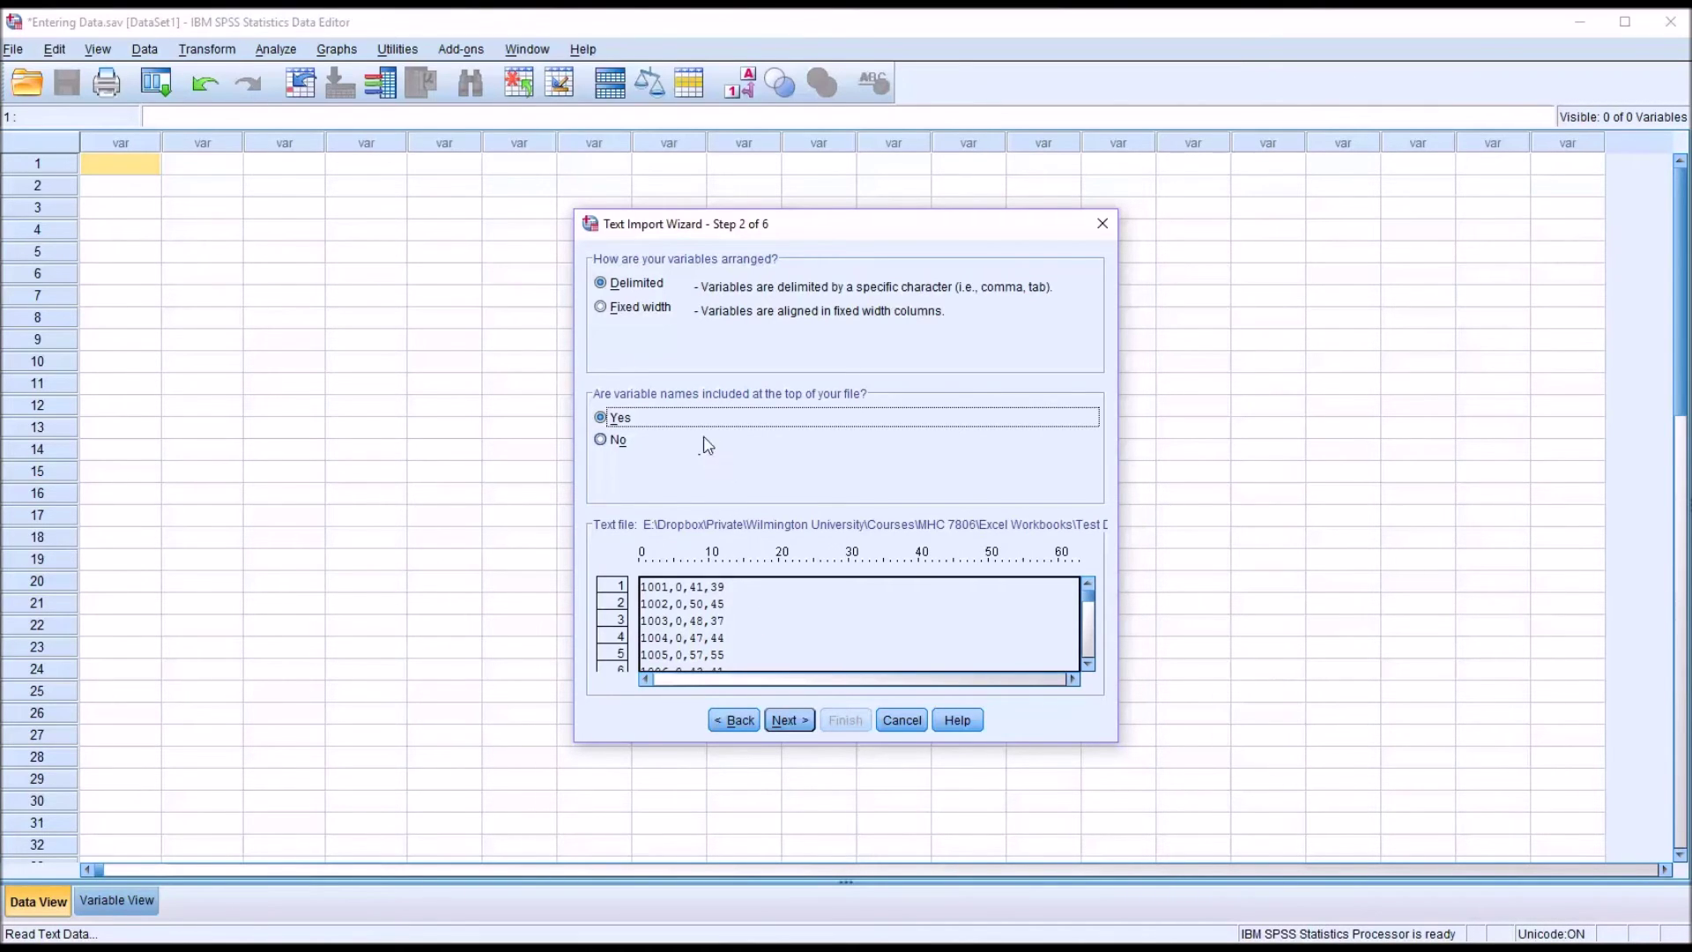
{"action": "left_click", "coordinate": [787, 721]}
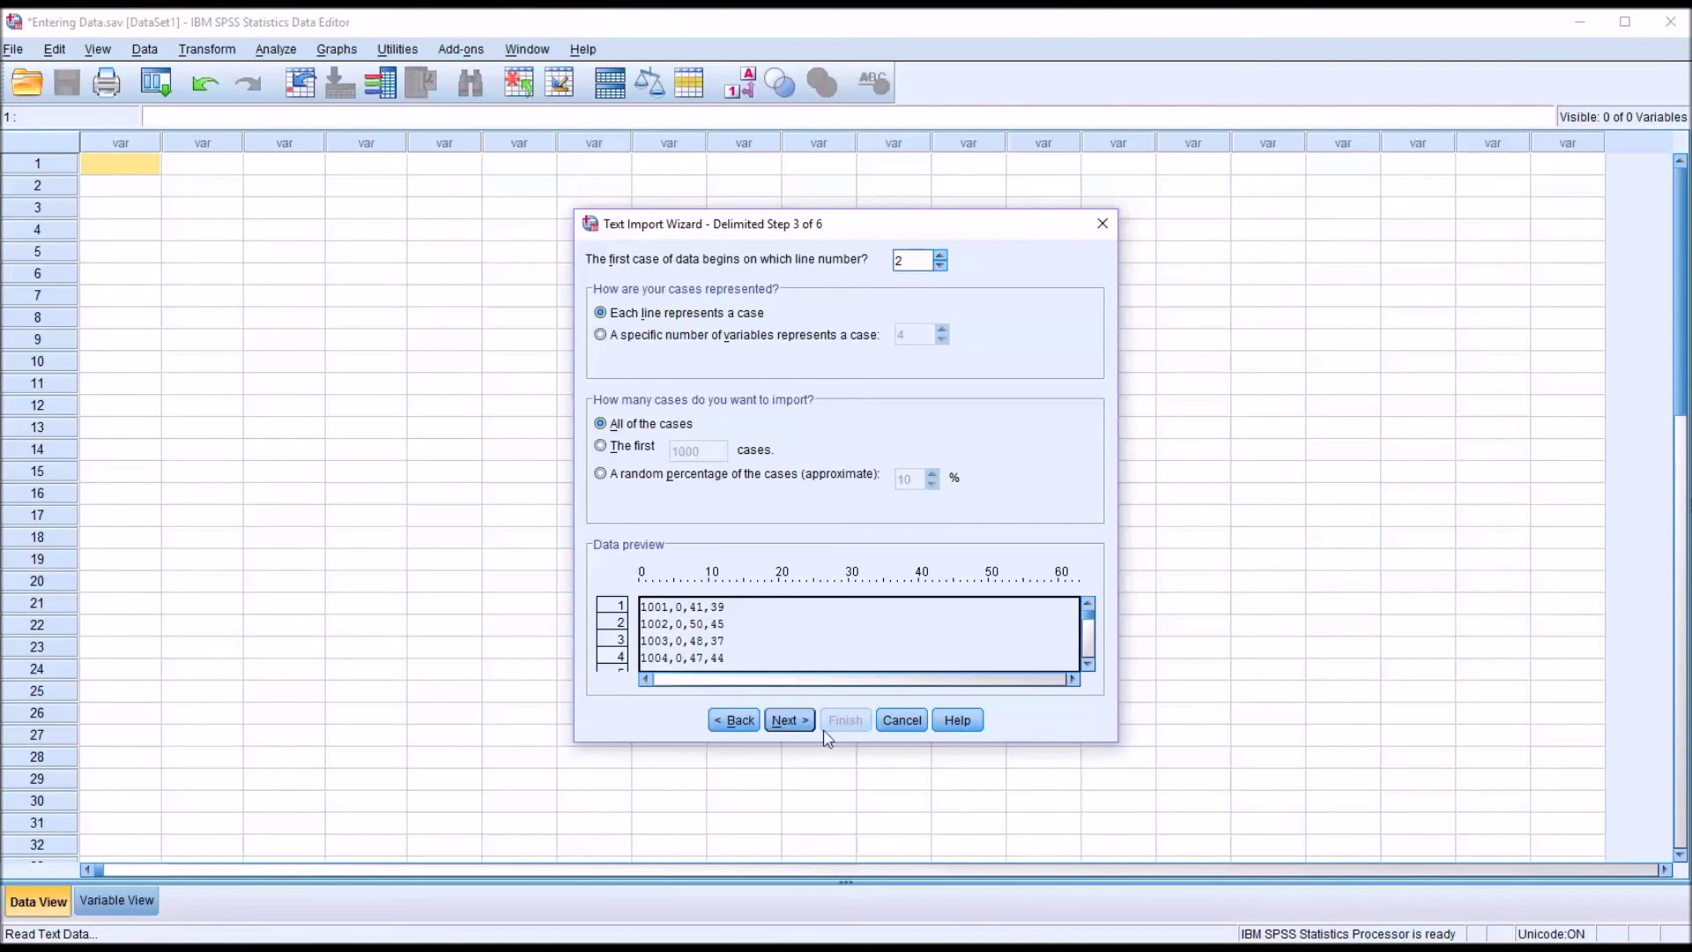
Accept comma separation and inspect the Treatment, Pretest and Posttest variable formats.
{"action": "left_click", "coordinate": [789, 720]}
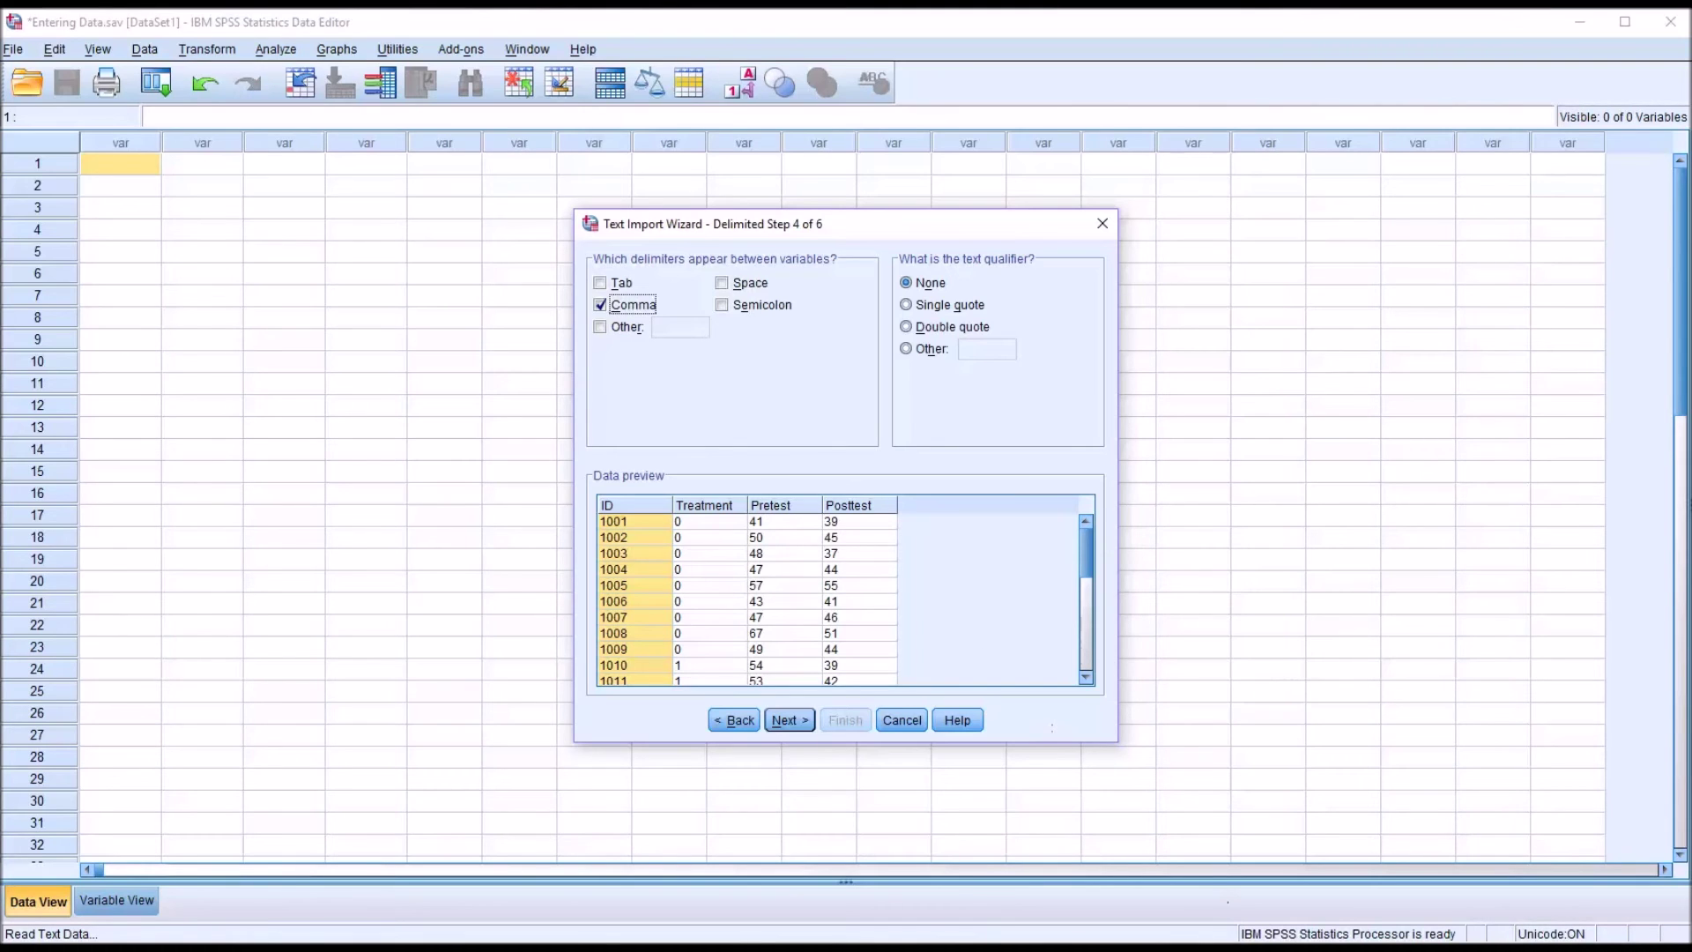
{"action": "left_click", "coordinate": [789, 720]}
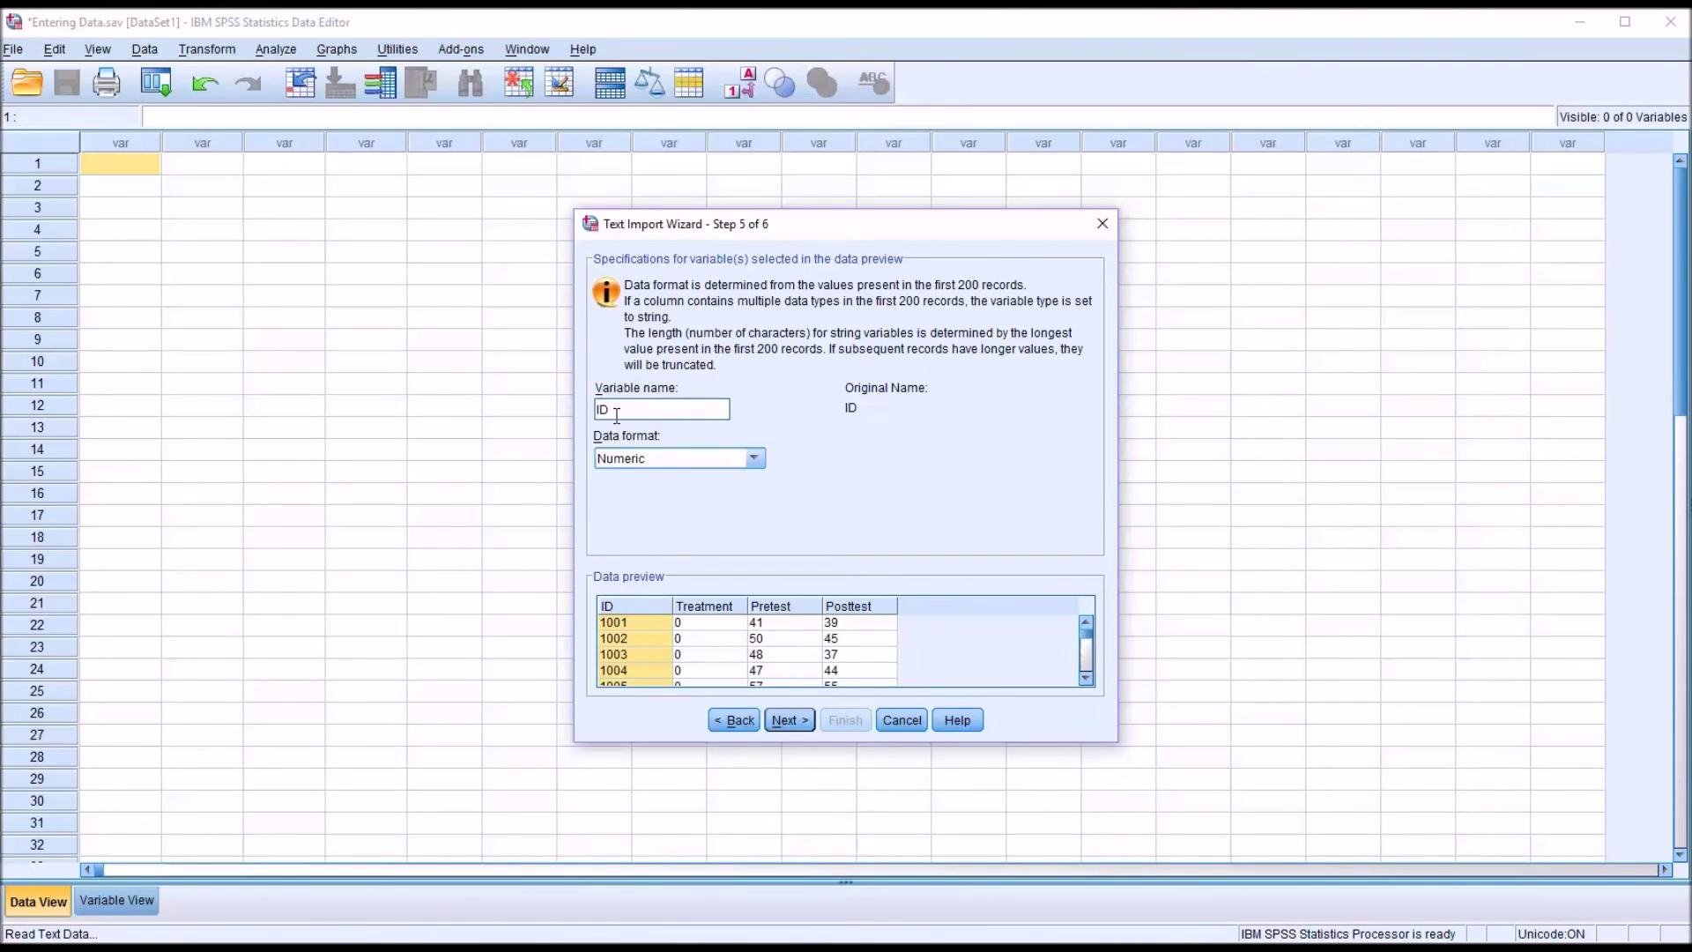
{"action": "left_click", "coordinate": [698, 608]}
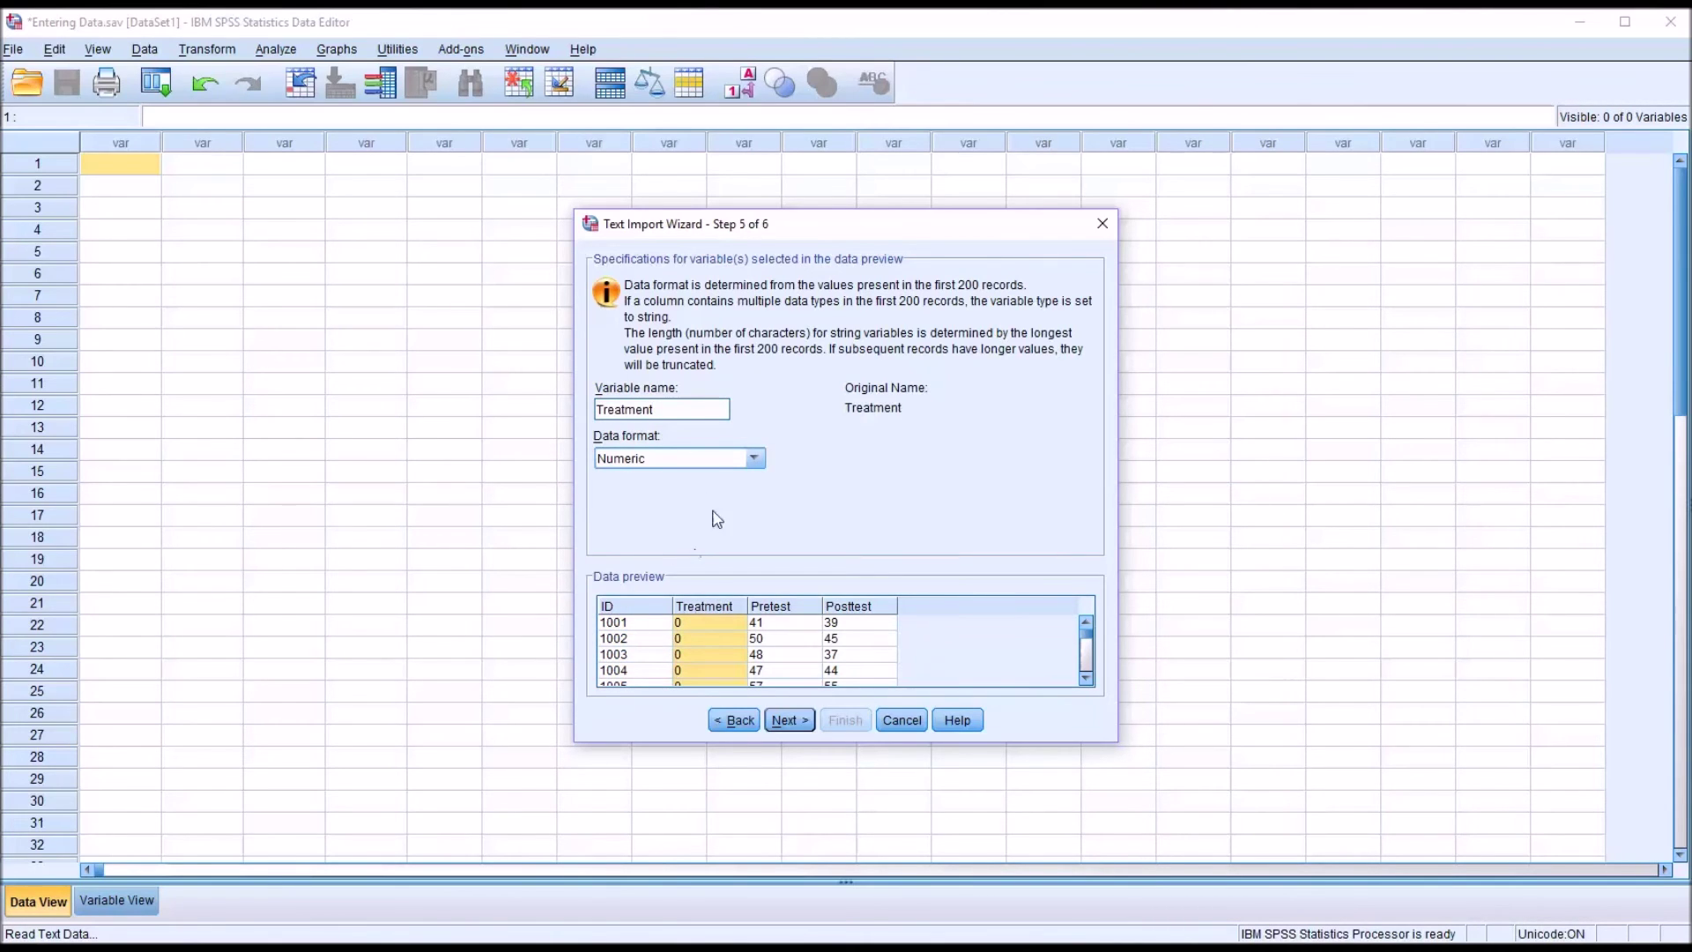
{"action": "left_click", "coordinate": [787, 612]}
{"action": "left_click", "coordinate": [834, 611]}
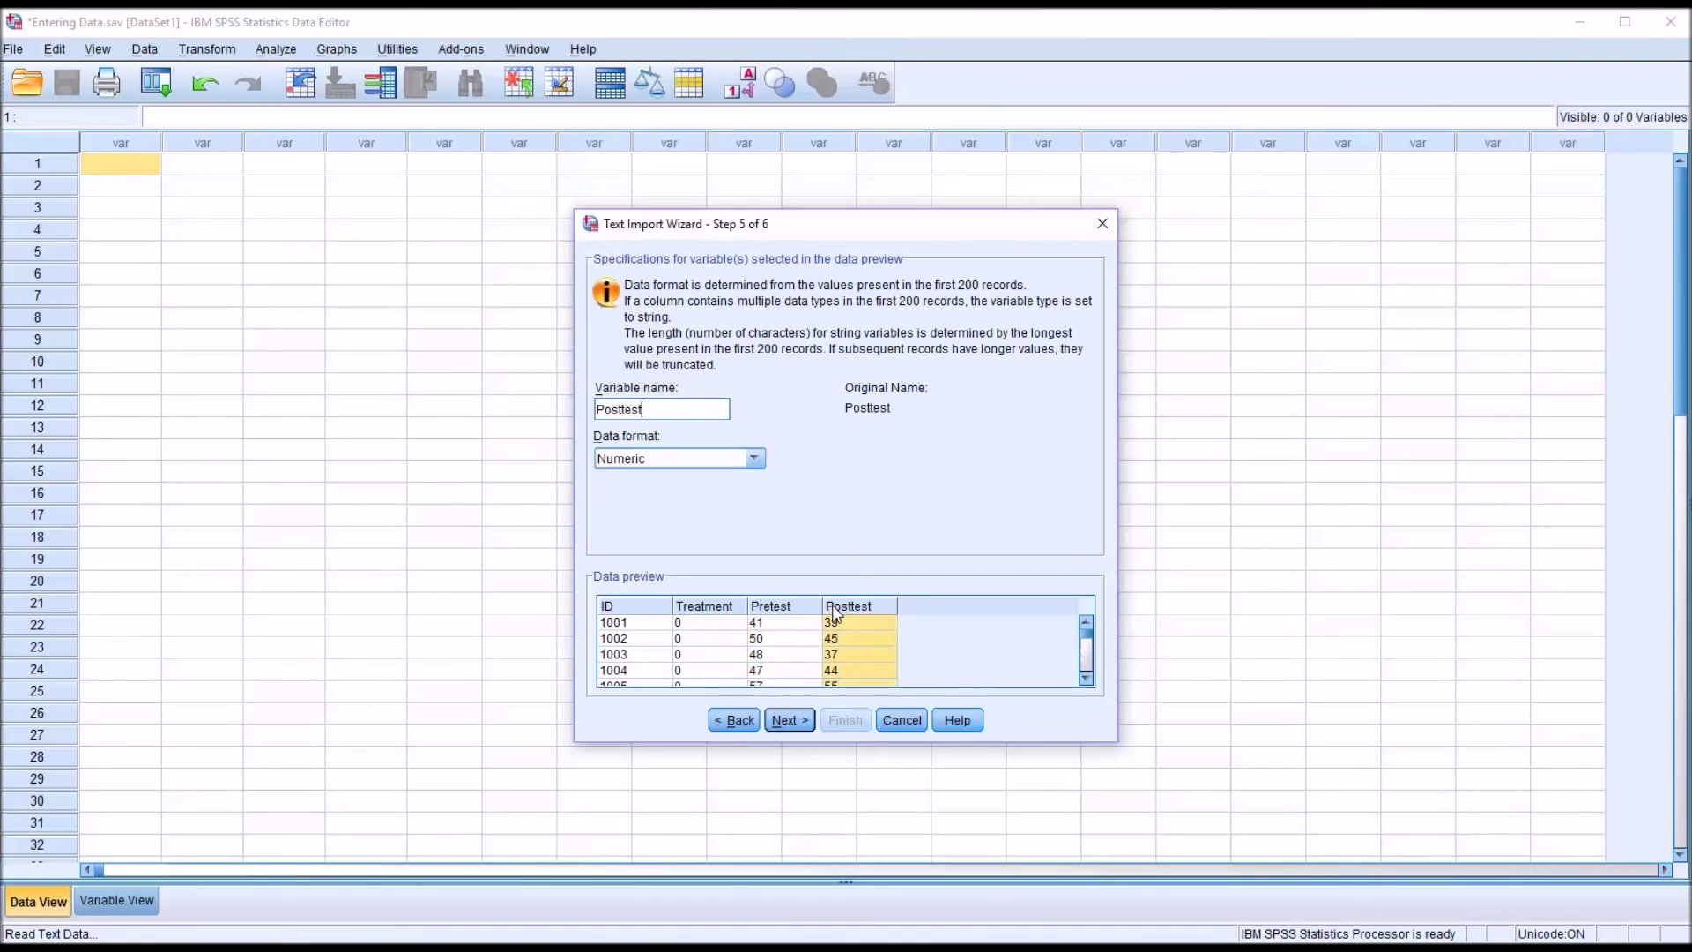
Keep Posttest and ID as Numeric and complete the import into a new dataset.
{"action": "left_click", "coordinate": [755, 459]}
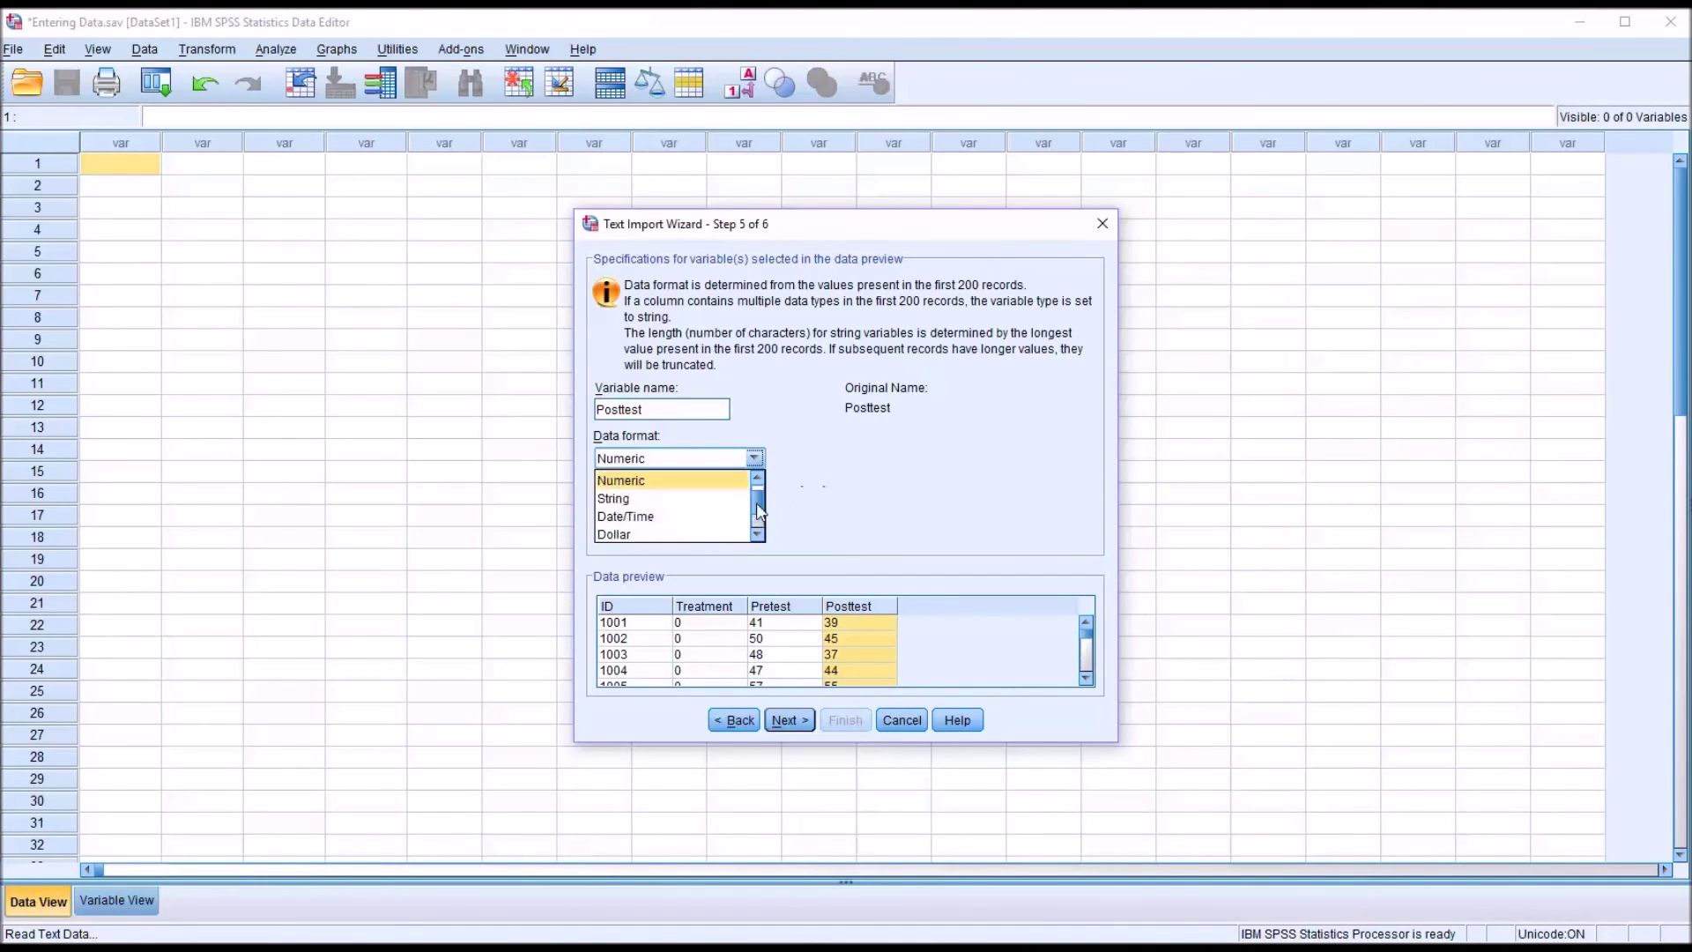
{"action": "left_click", "coordinate": [774, 511]}
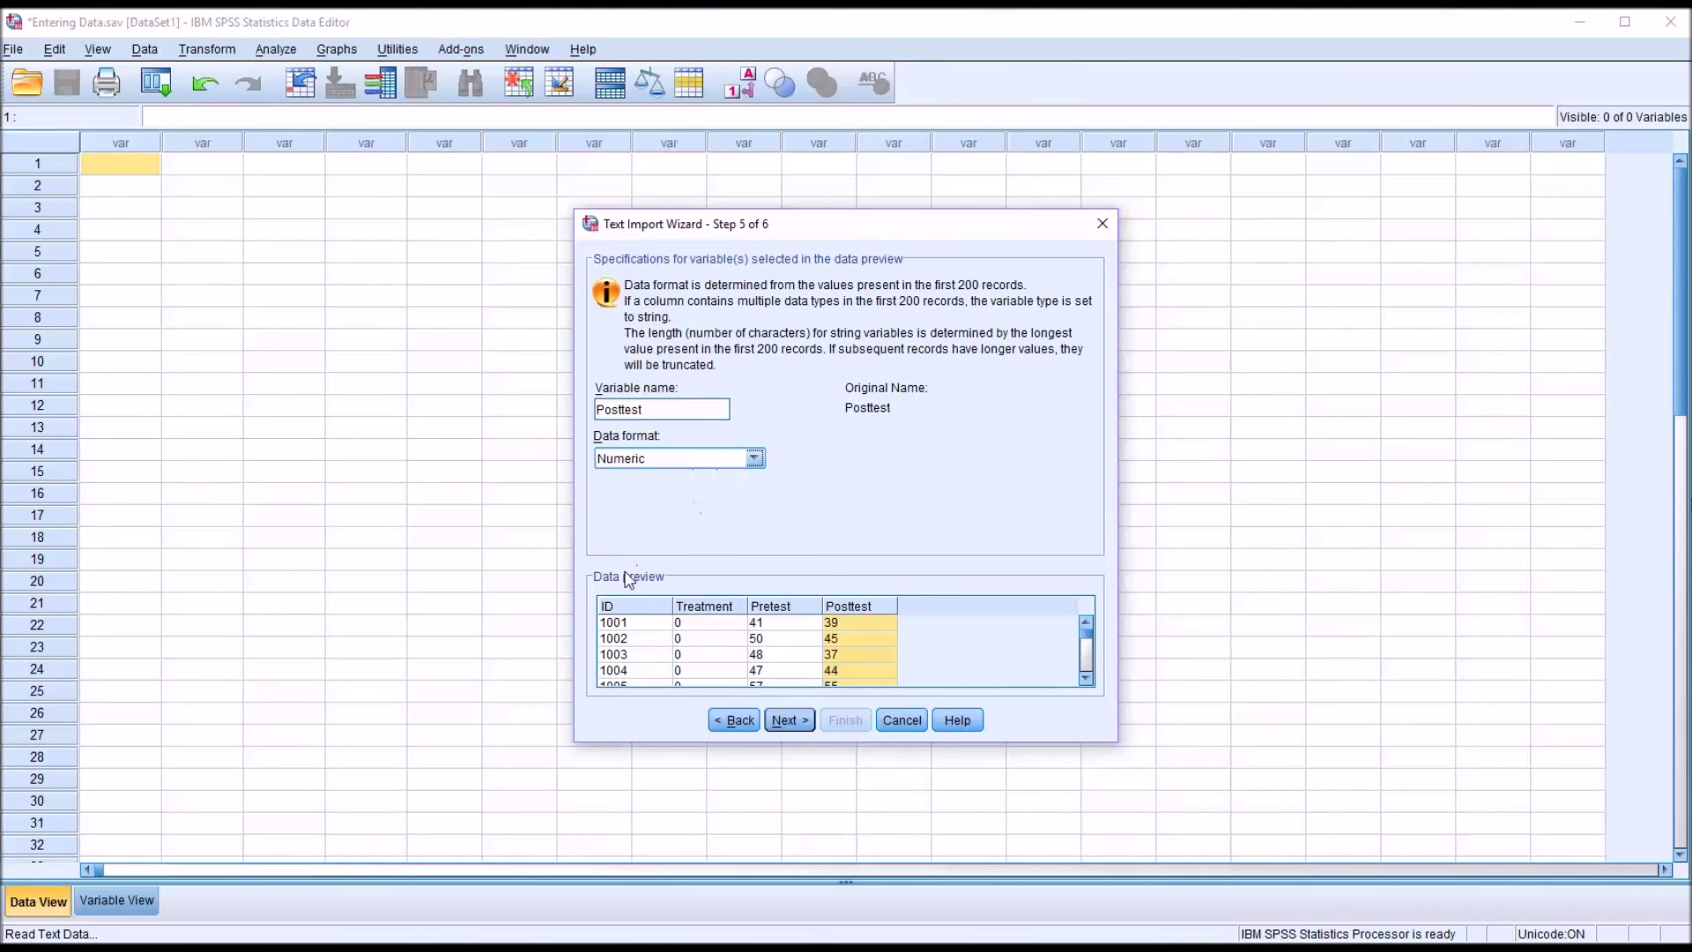
{"action": "left_click", "coordinate": [617, 608]}
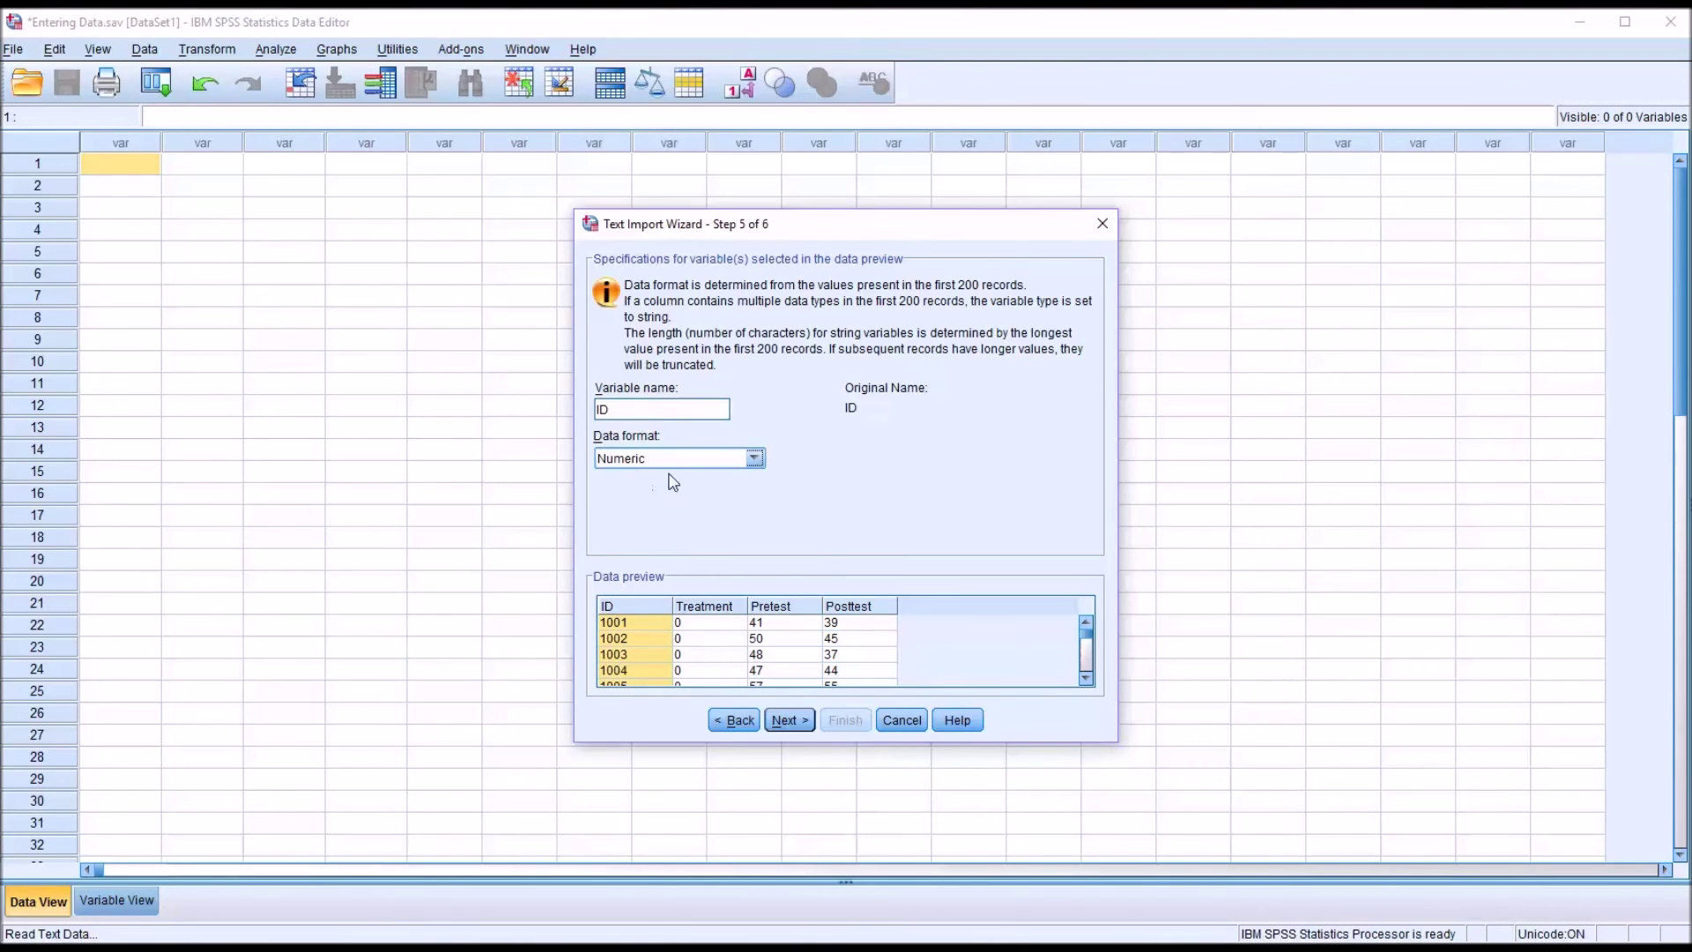
{"action": "left_click", "coordinate": [786, 717]}
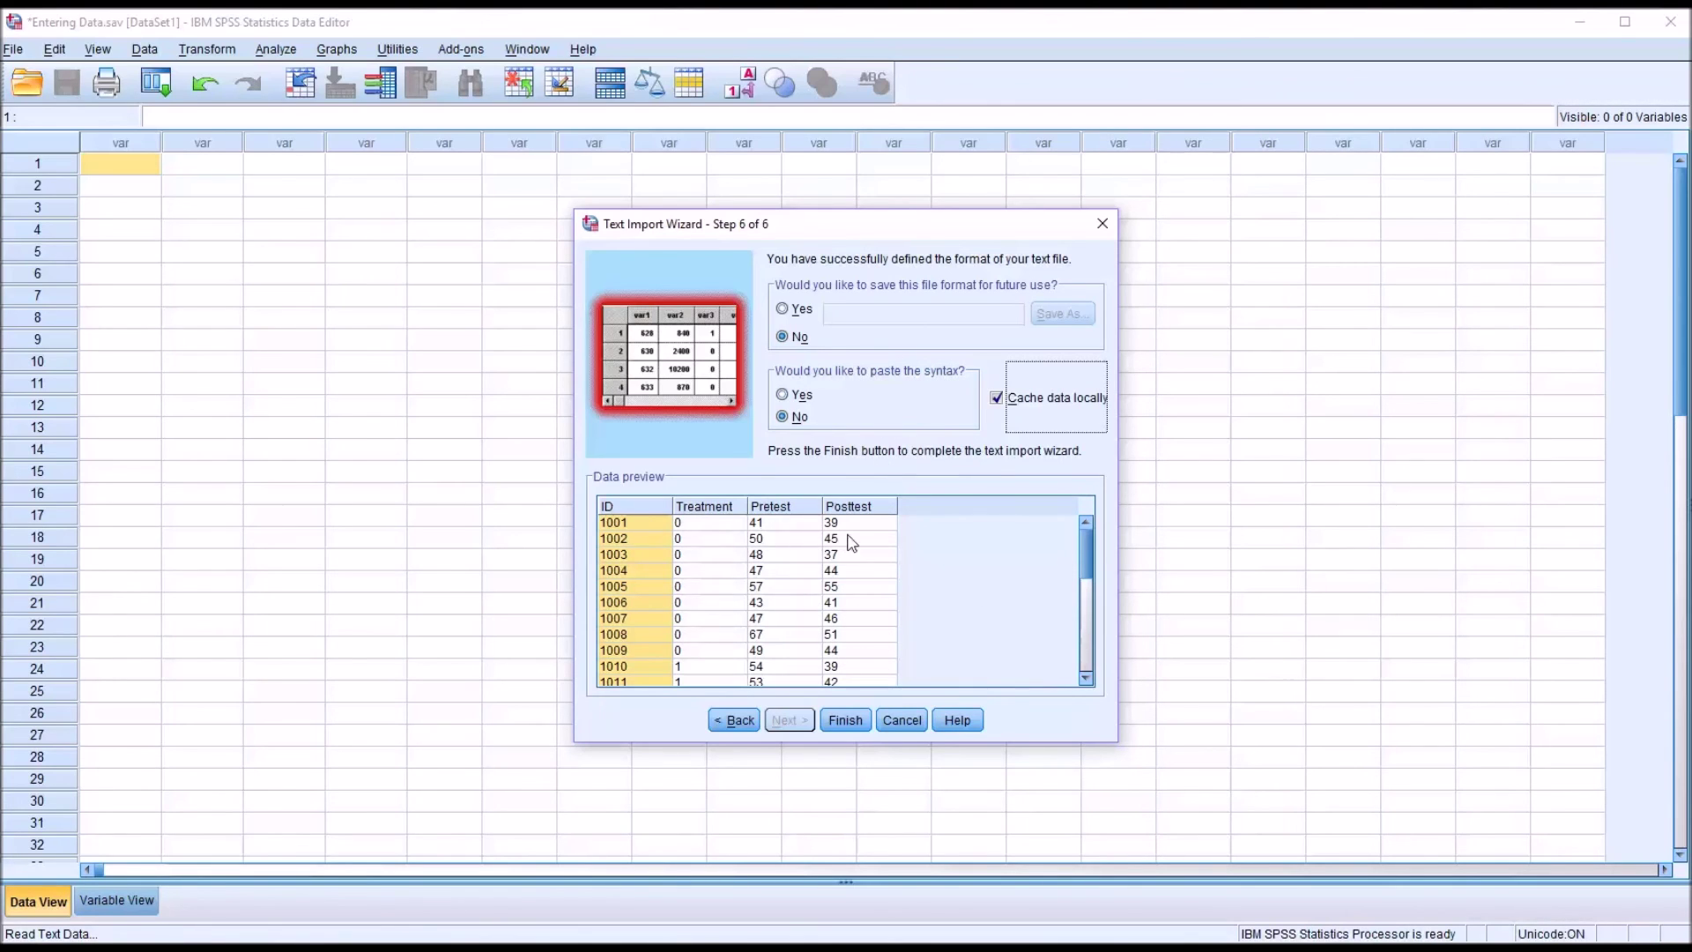
{"action": "mouse_move", "coordinate": [1086, 533]}
{"action": "left_mouse_down"}
{"action": "mouse_move", "coordinate": [1086, 643]}
{"action": "mouse_move", "coordinate": [1100, 527]}
{"action": "left_mouse_up"}
{"action": "left_click", "coordinate": [845, 720]}
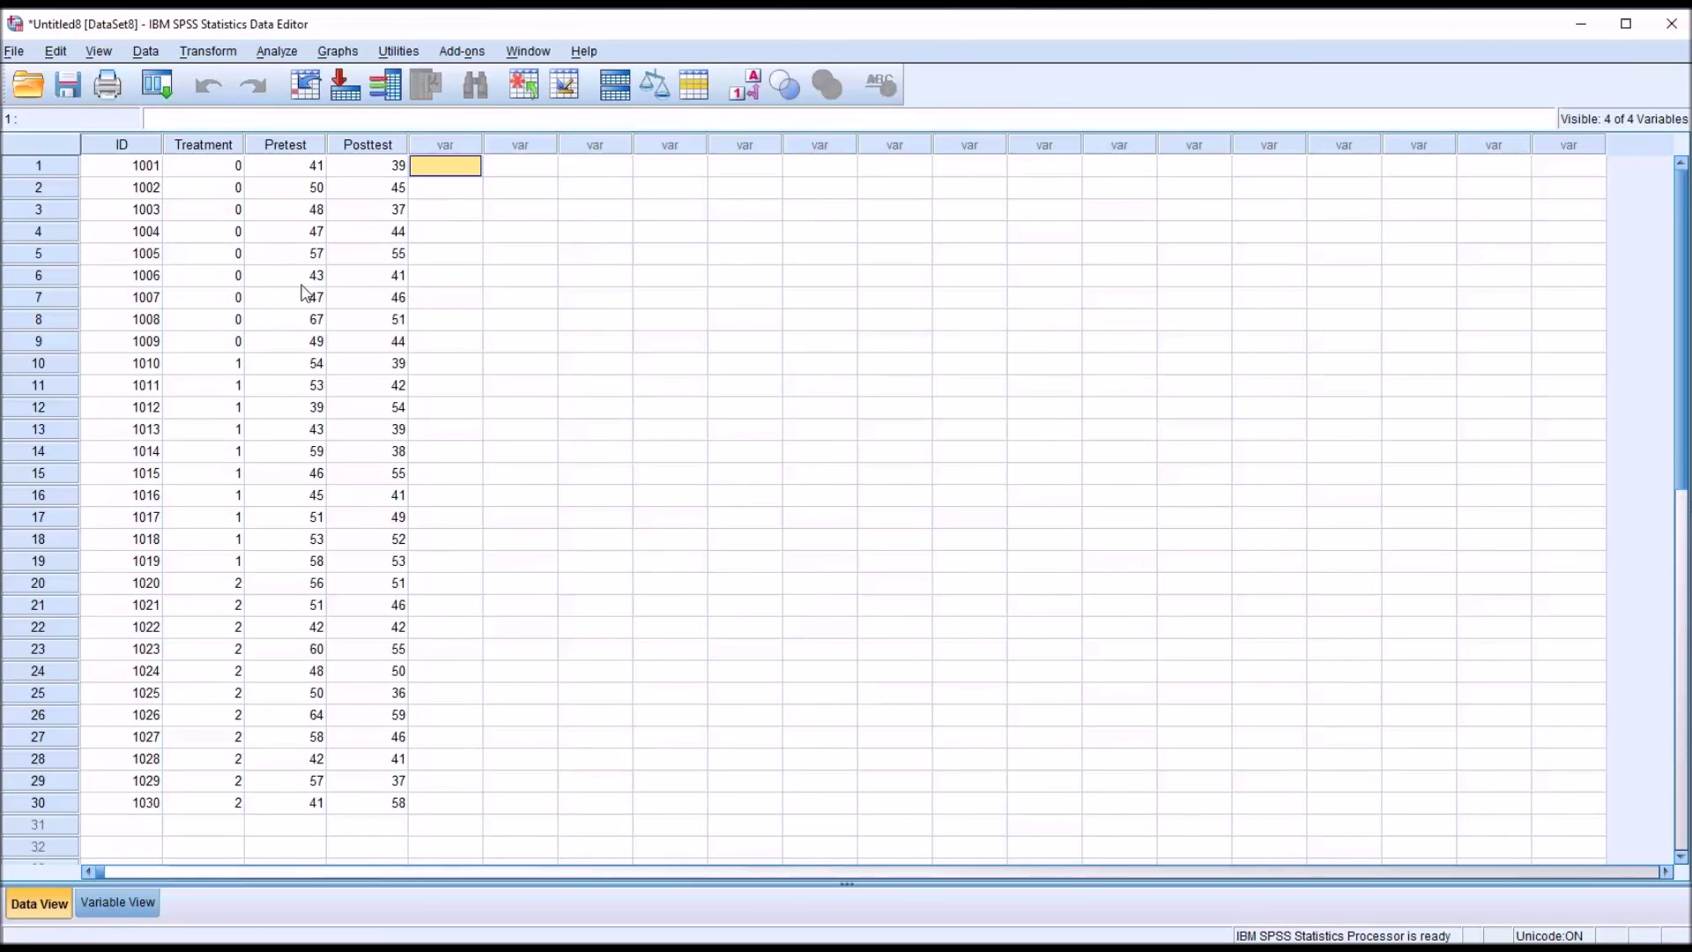
Check the imported Treatment values in rows 1, 10 and 20.
{"action": "left_click", "coordinate": [200, 169]}
{"action": "left_click", "coordinate": [217, 359]}
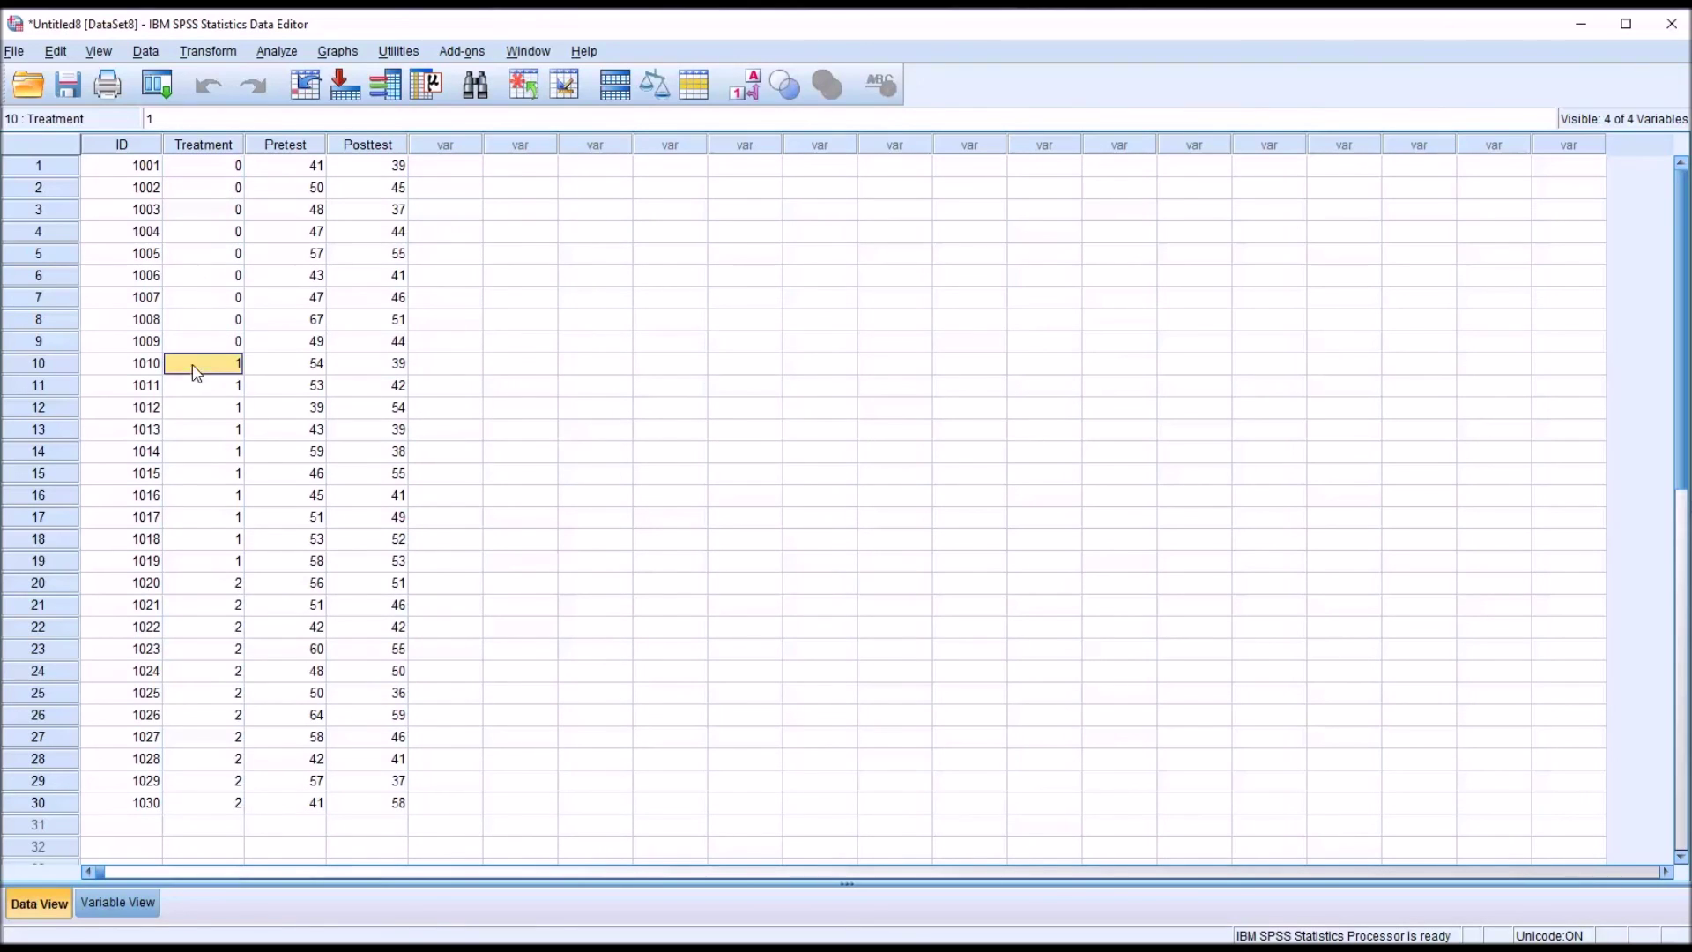
{"action": "left_click", "coordinate": [222, 584]}
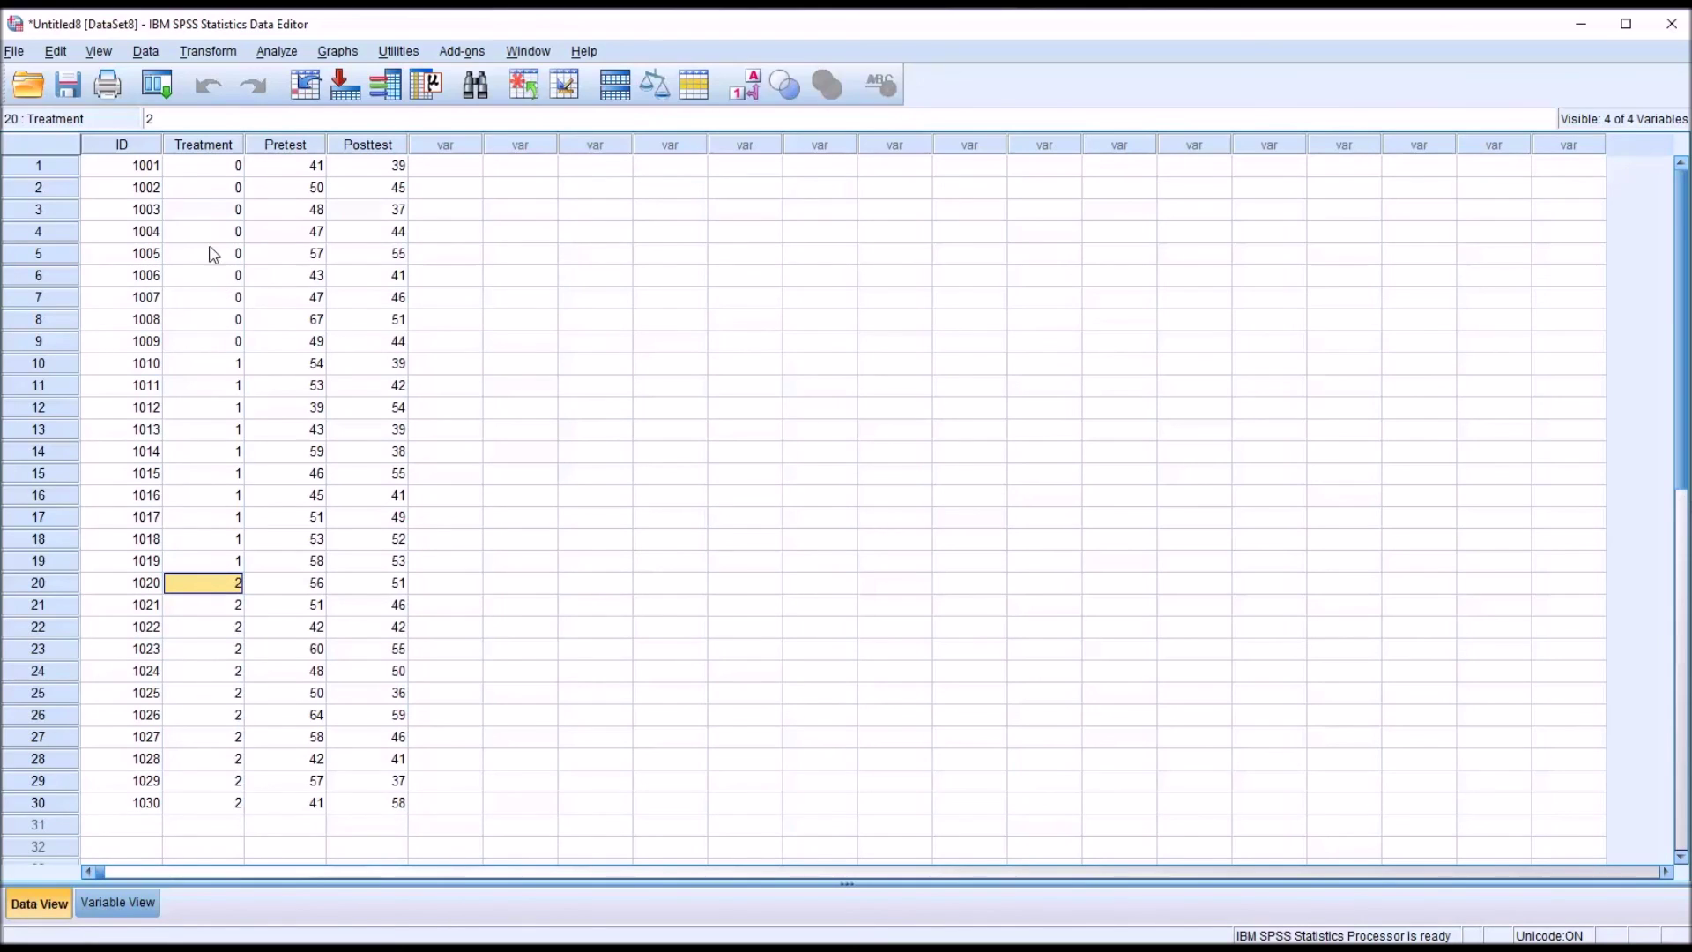
{"action": "left_click", "coordinate": [201, 176]}
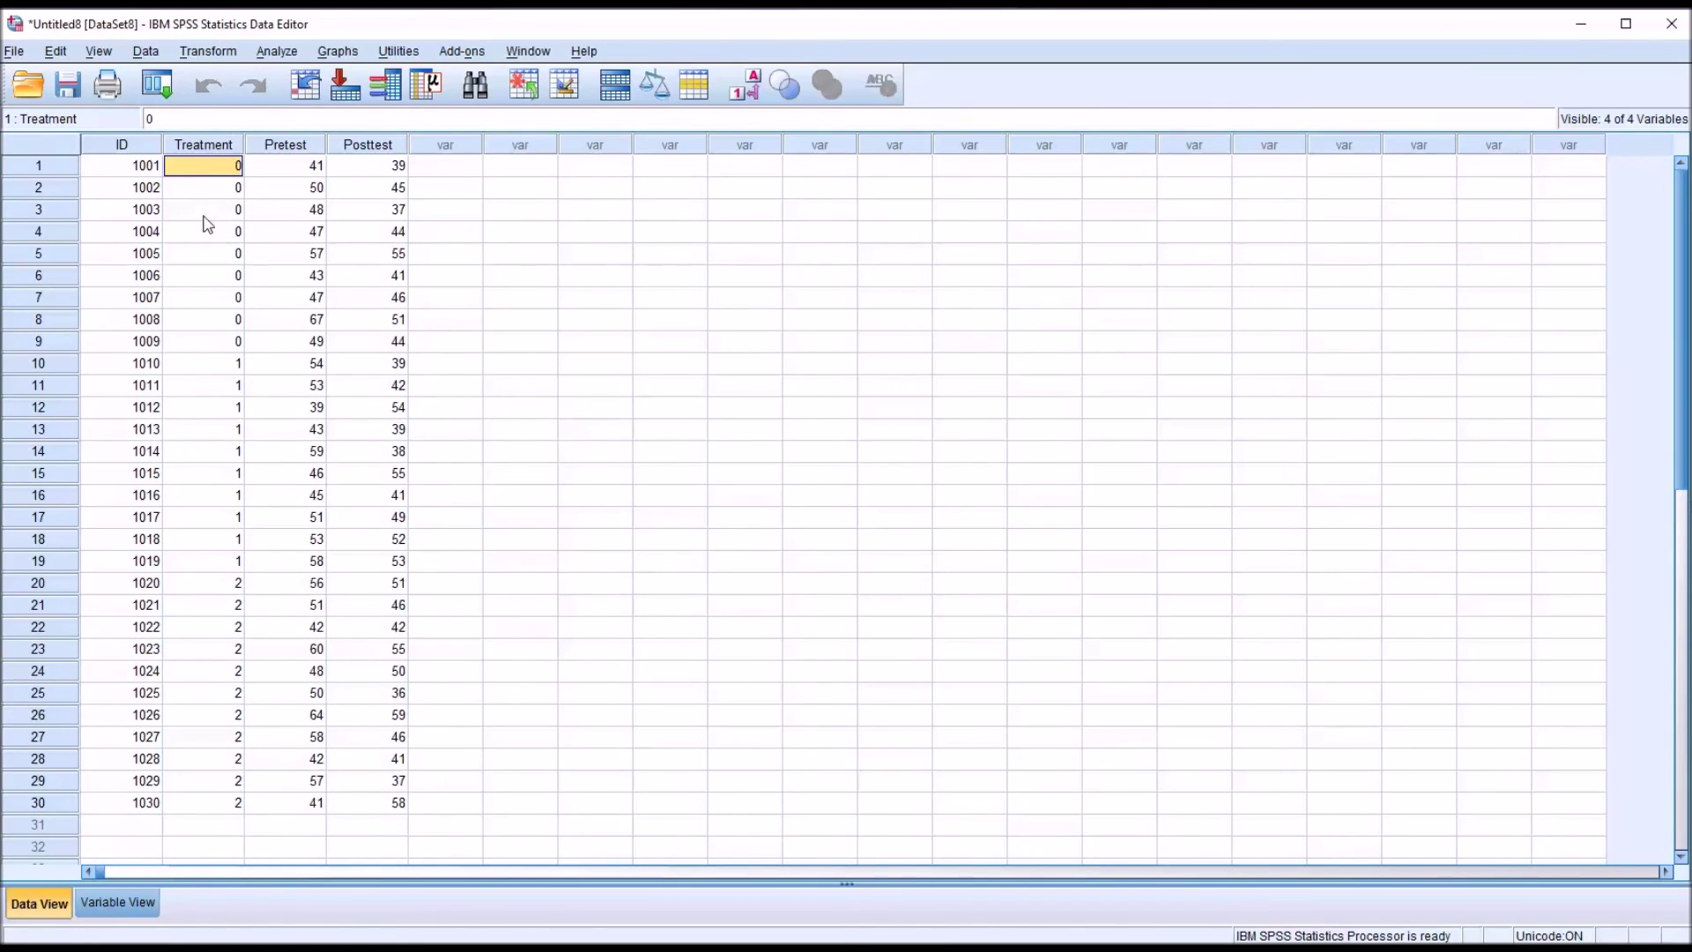
View Treatment's value labels in Variable View without adding any, then return to Data View.
{"action": "left_click", "coordinate": [115, 897]}
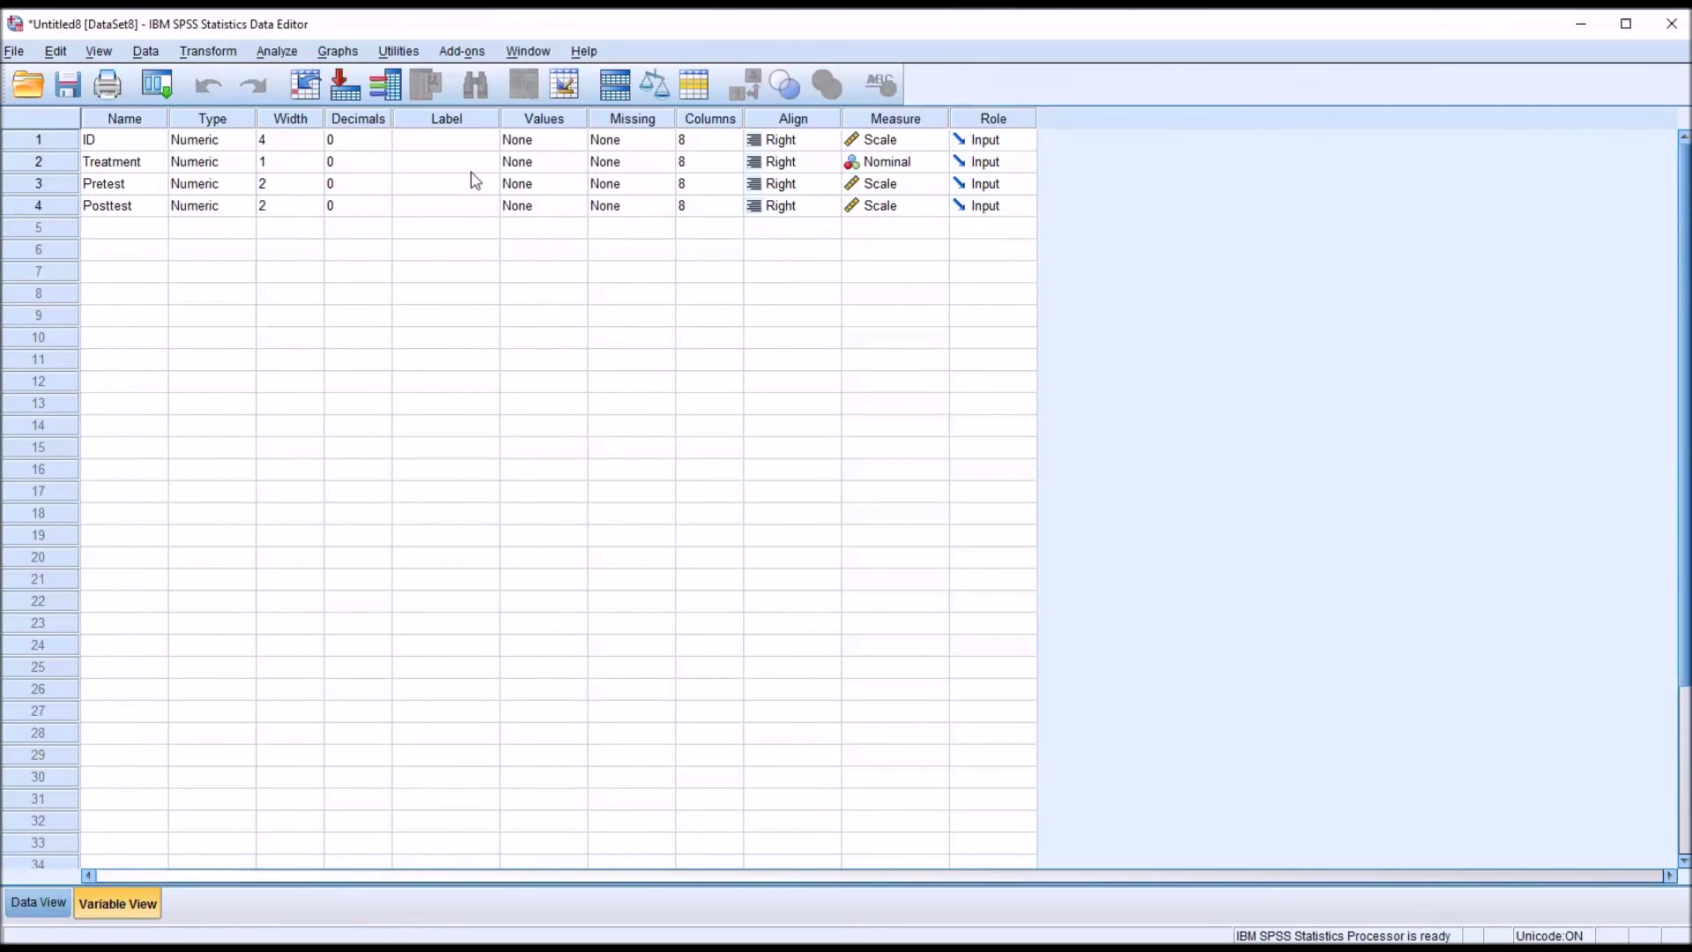
{"action": "left_click", "coordinate": [564, 162]}
{"action": "left_click", "coordinate": [579, 162]}
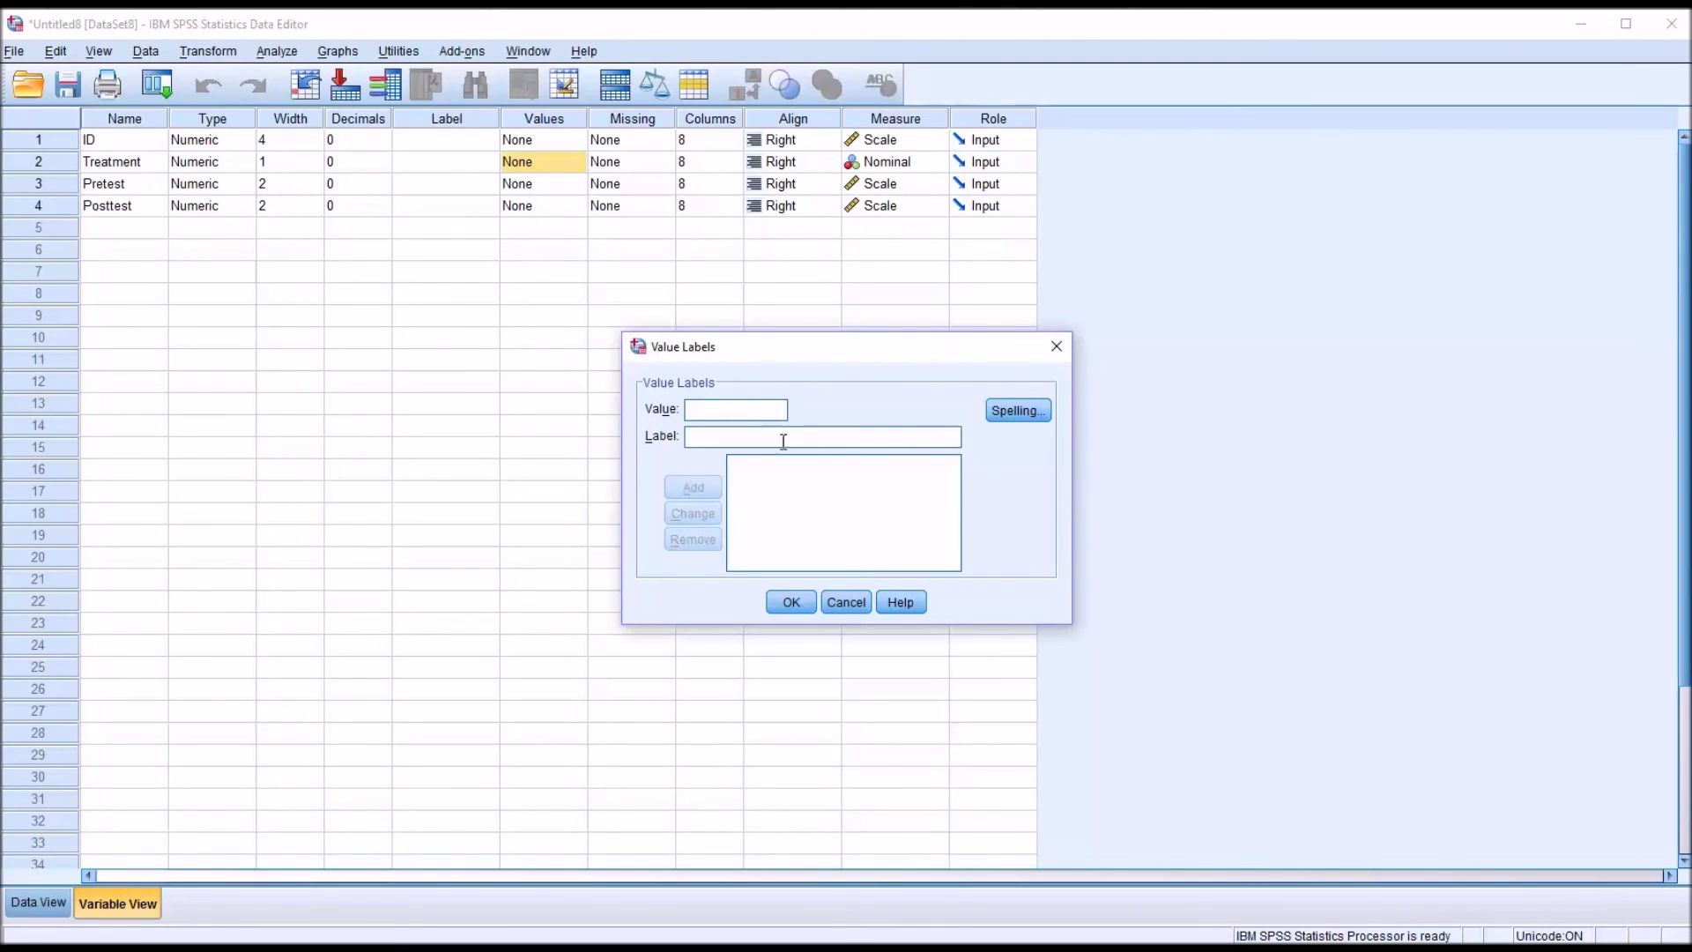
{"action": "left_click", "coordinate": [844, 602]}
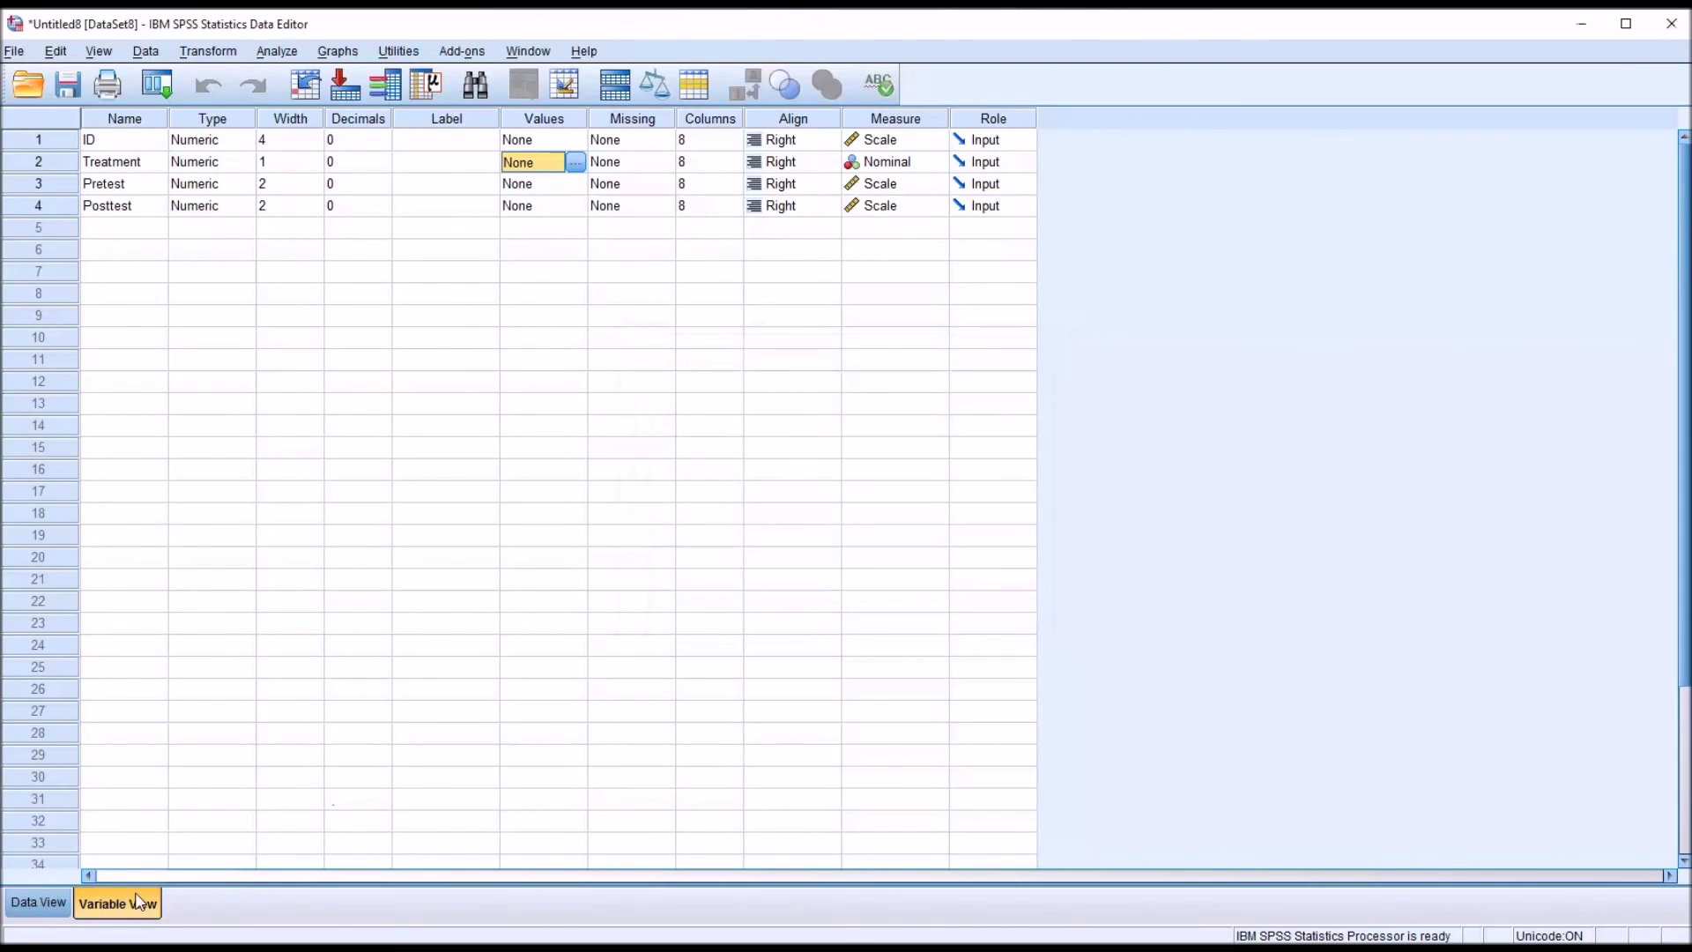
{"action": "left_click", "coordinate": [39, 902]}
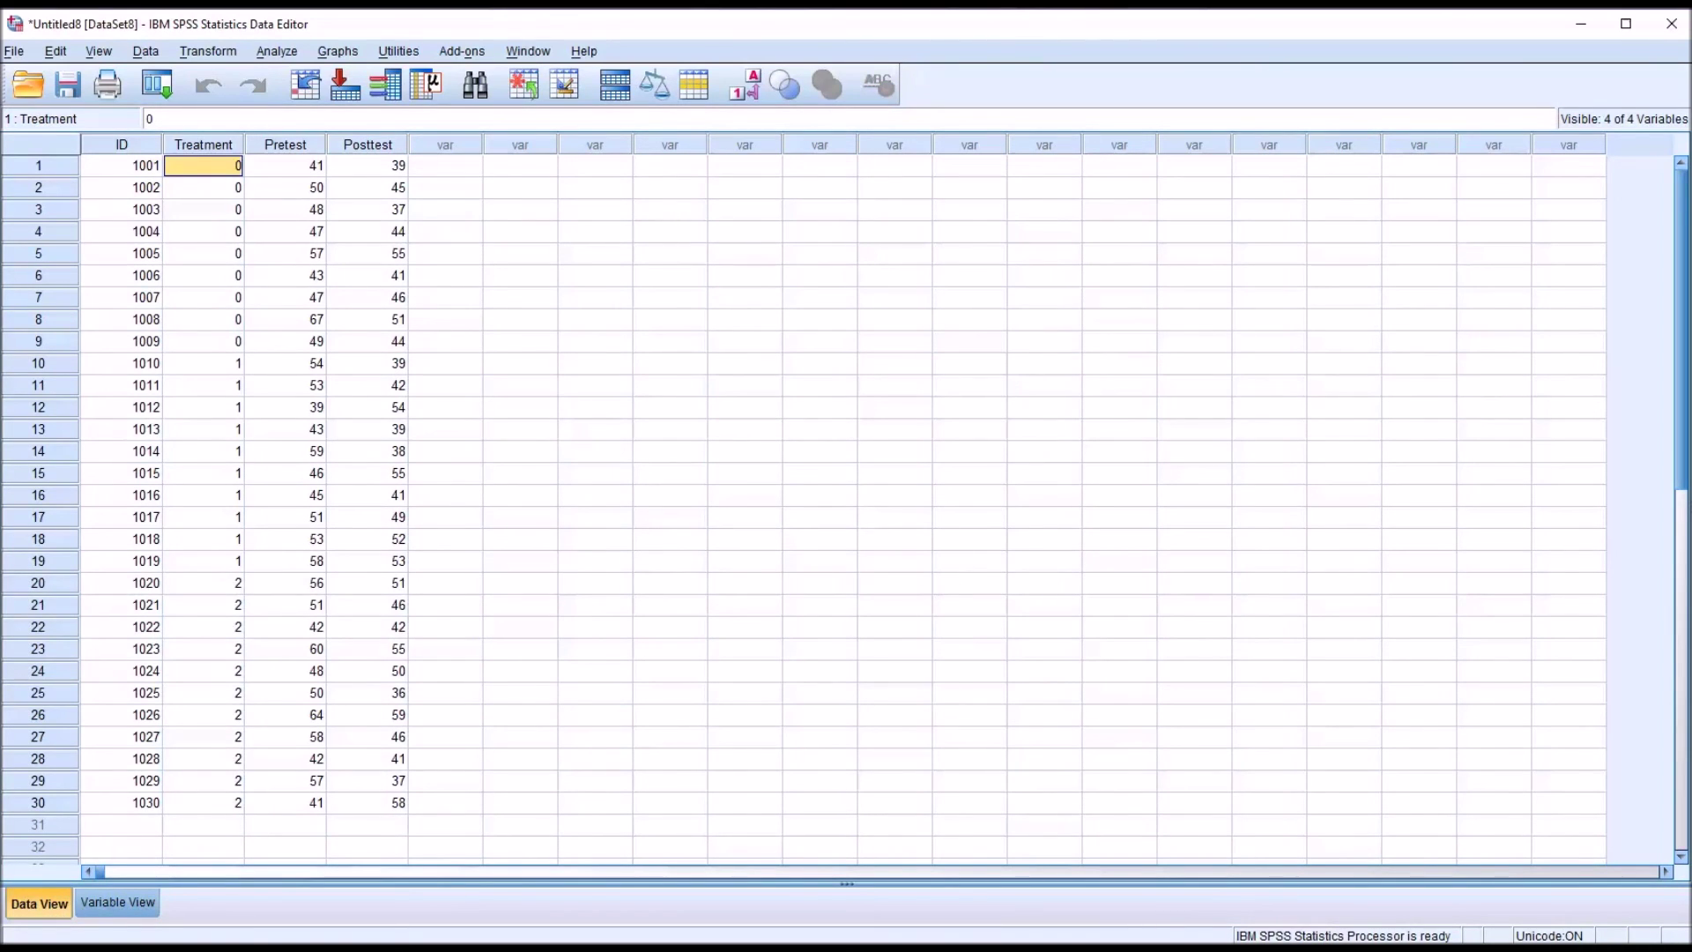